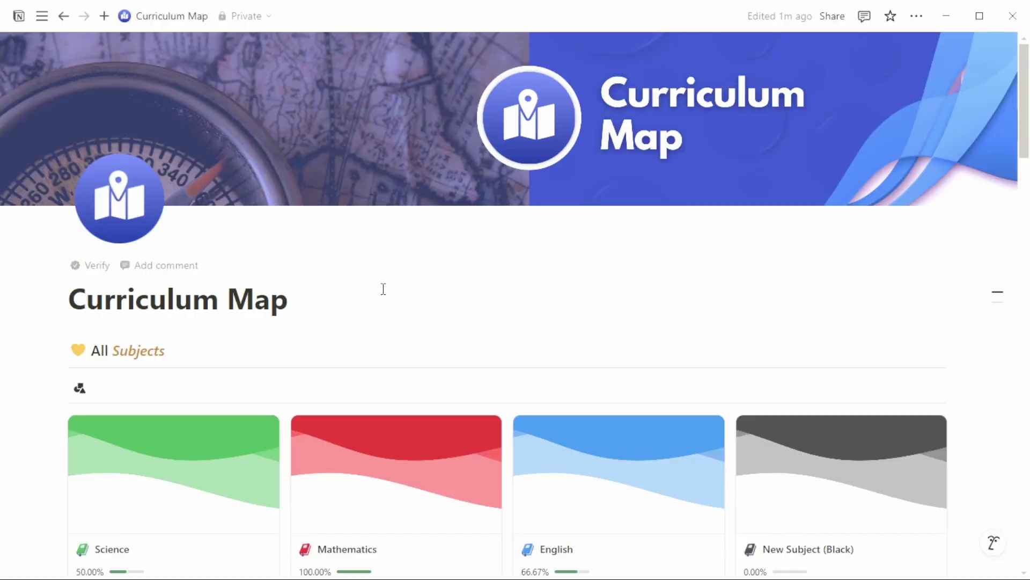
# Look over the finished Curriculum Map page, from the subject gallery to the weekly topic board
pyautogui.scroll(-12, 388, 288)
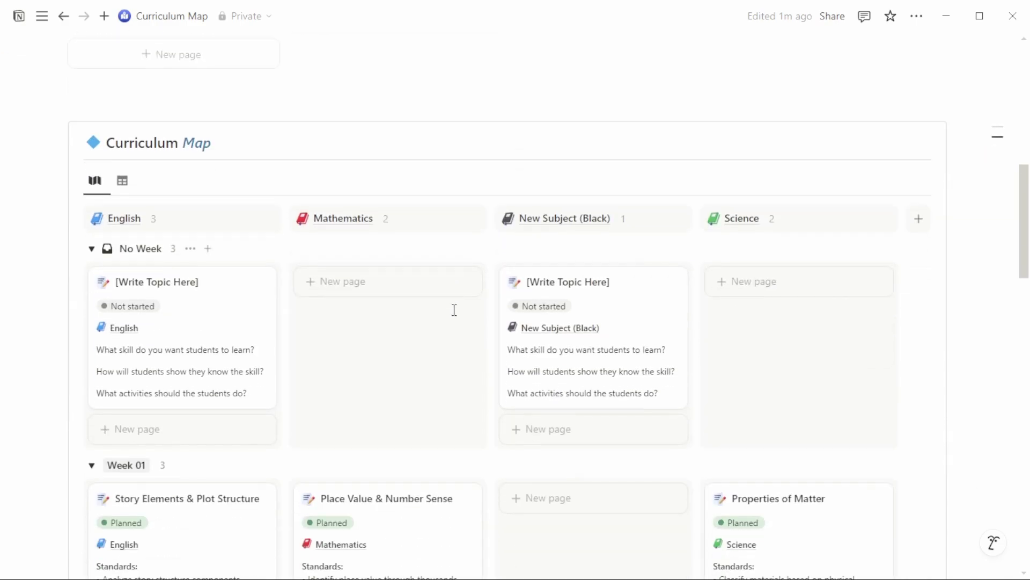
pyautogui.click(365, 142)
pyautogui.scroll(-4, 426, 177)
pyautogui.moveTo(429, 155); pyautogui.dragTo(480, 228)
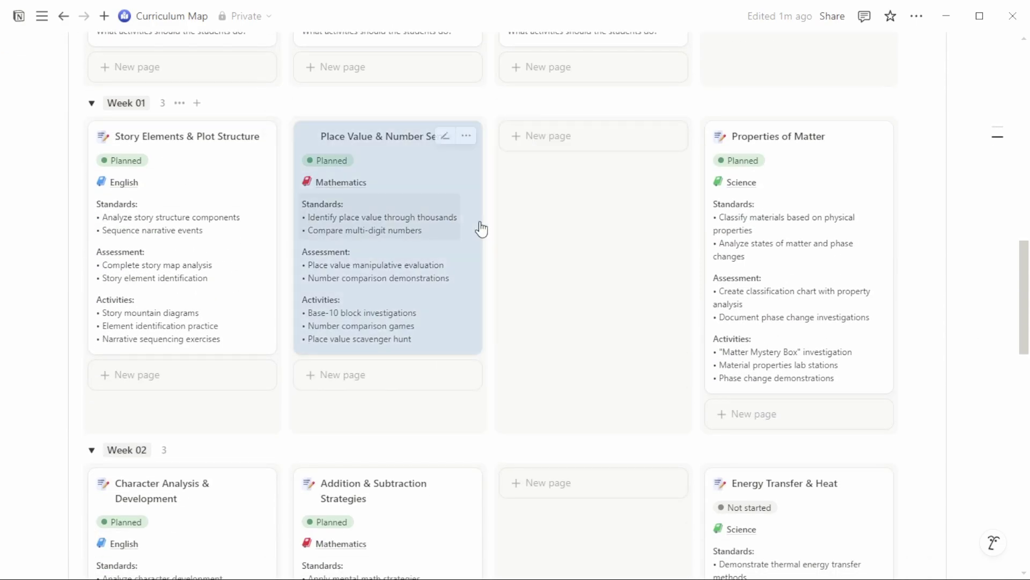
pyautogui.scroll(-10, 515, 236)
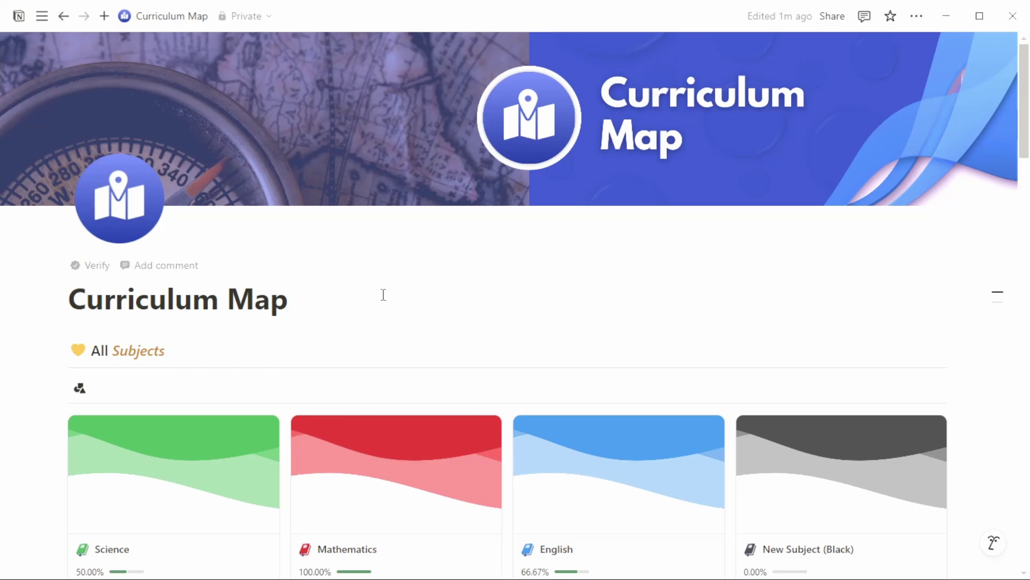
pyautogui.scroll(-3, 389, 288)
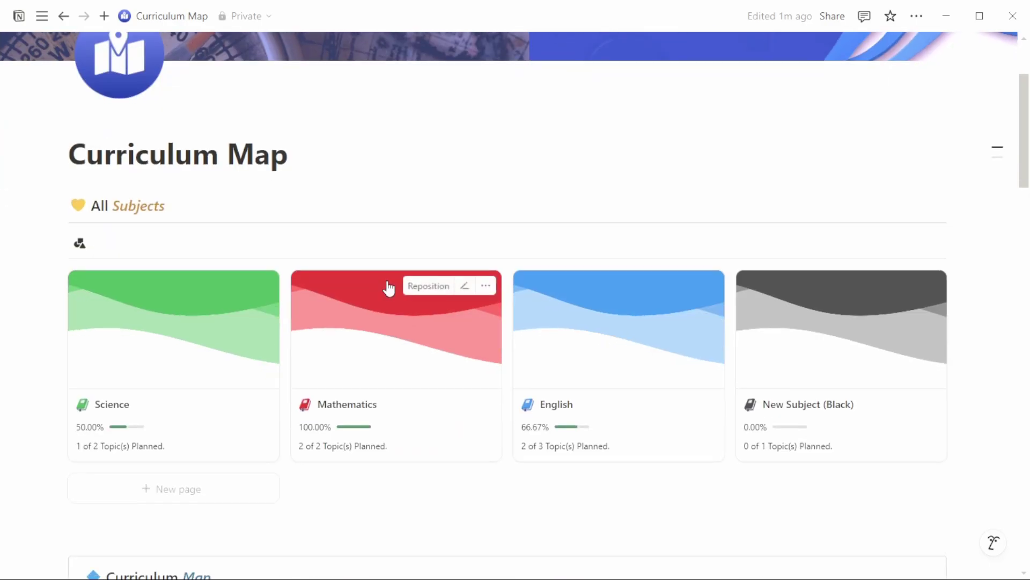
pyautogui.scroll(-15, 389, 288)
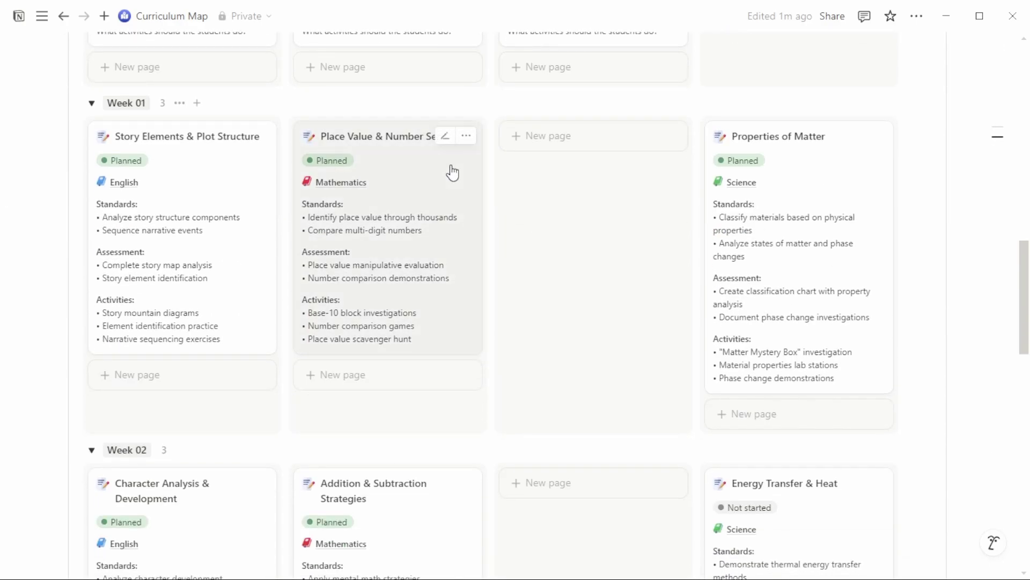
pyautogui.moveTo(452, 173); pyautogui.dragTo(412, 163)
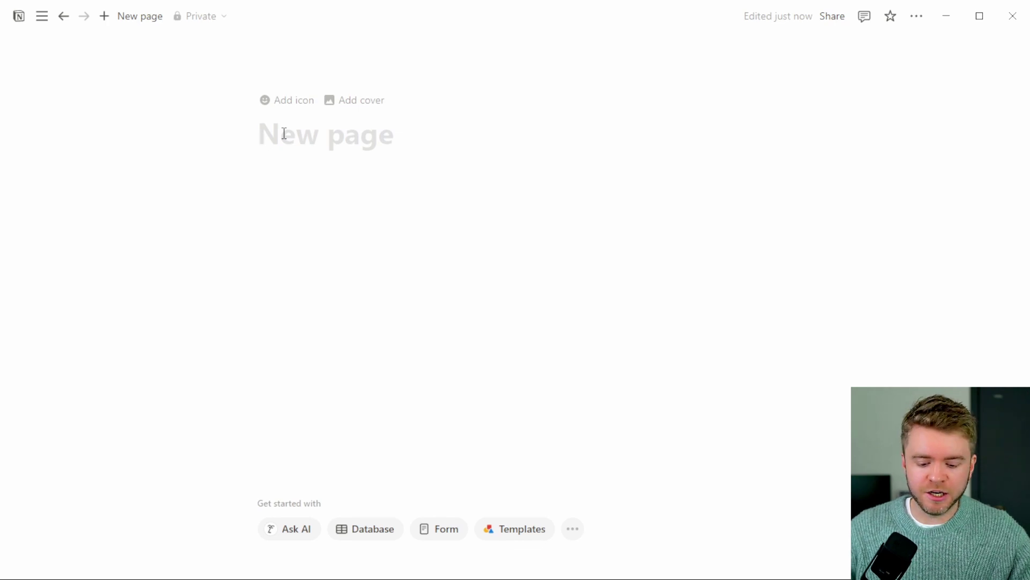
# Title the new page "Curriculum Map" and start its body
pyautogui.write('Curricu')
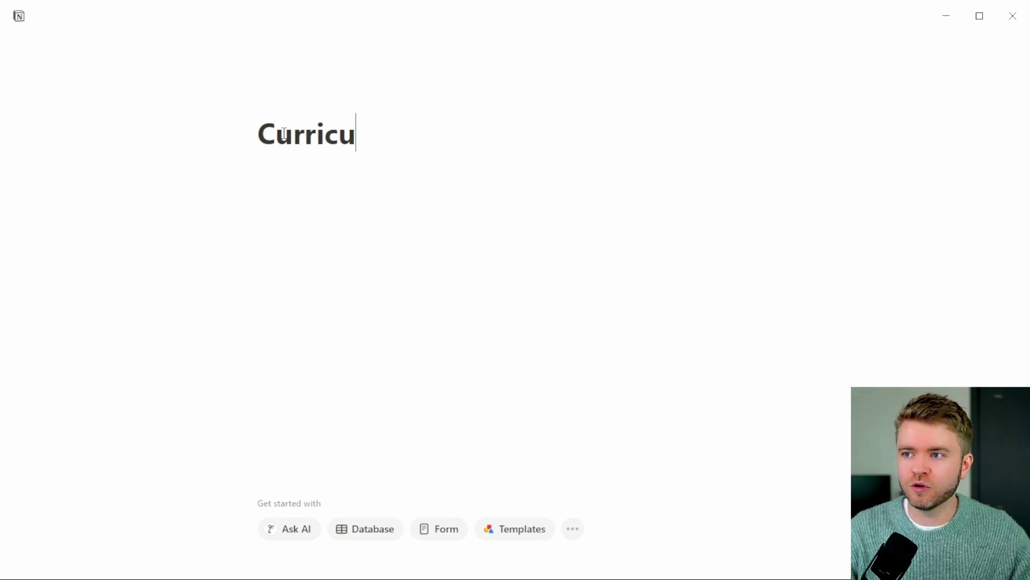
pyautogui.write('lum Mapo')
pyautogui.press('BackSpace')
pyautogui.press('Return')
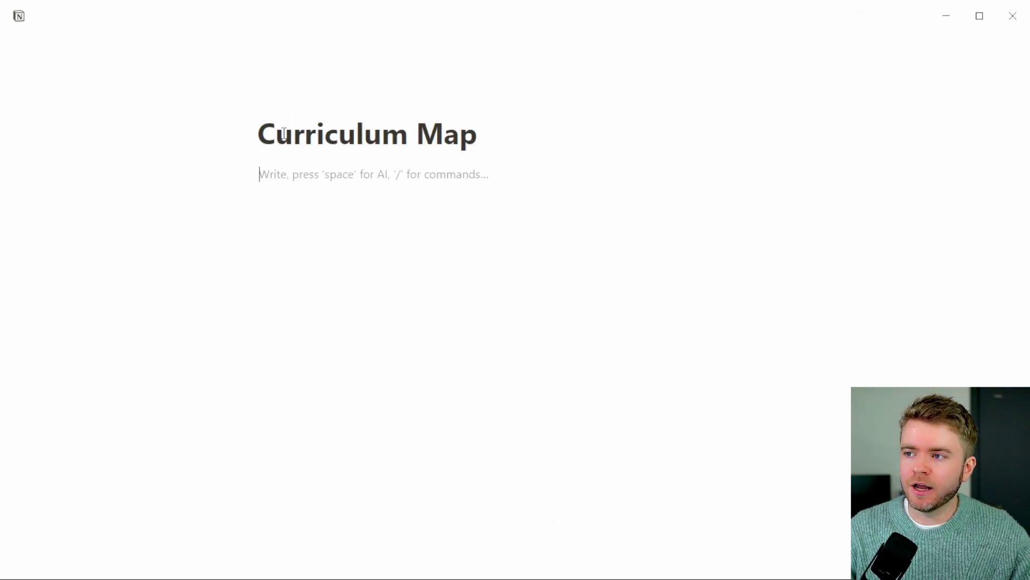
# Insert an empty inline database on the page and name it "Subjects"
pyautogui.write('/data')
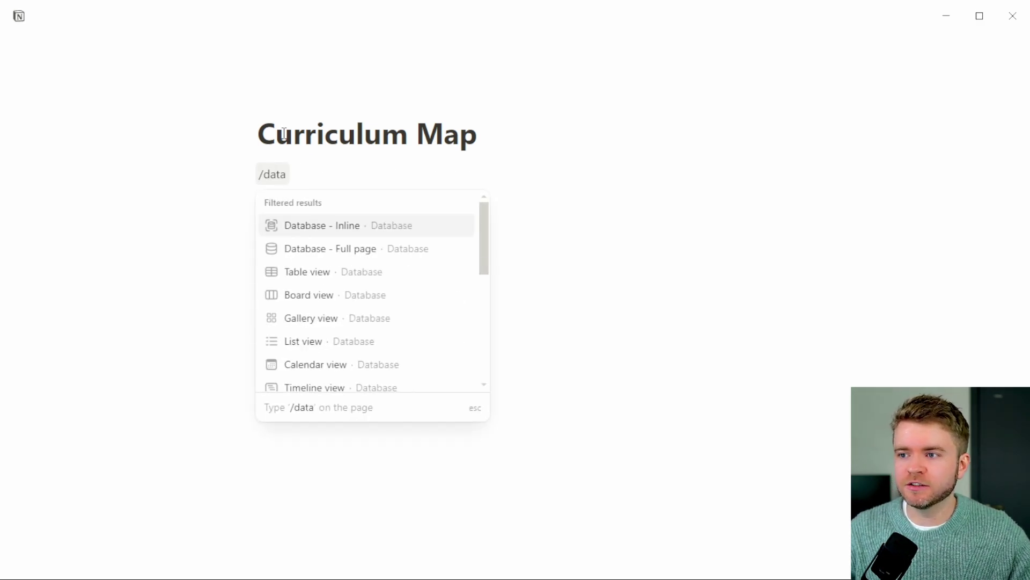
pyautogui.press('Return')
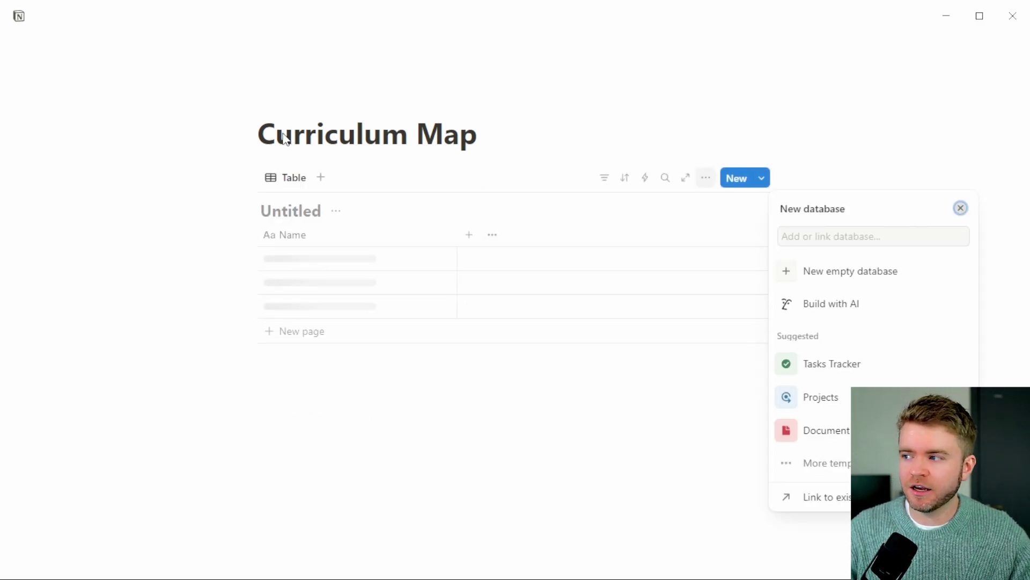
pyautogui.press('Escape')
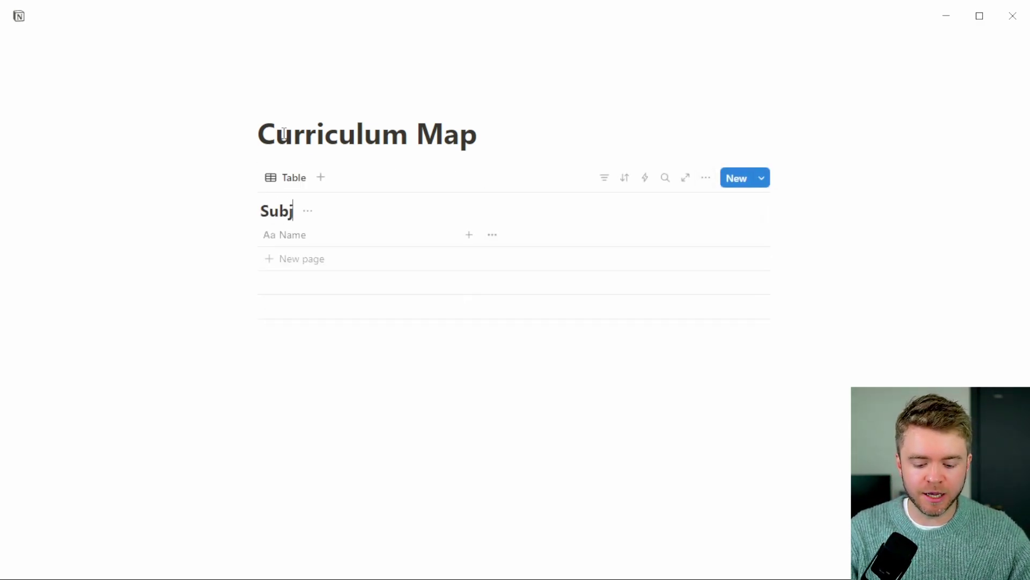
# Insert a second empty inline database below the Subjects table and name it "Topics"
pyautogui.click(391, 354)
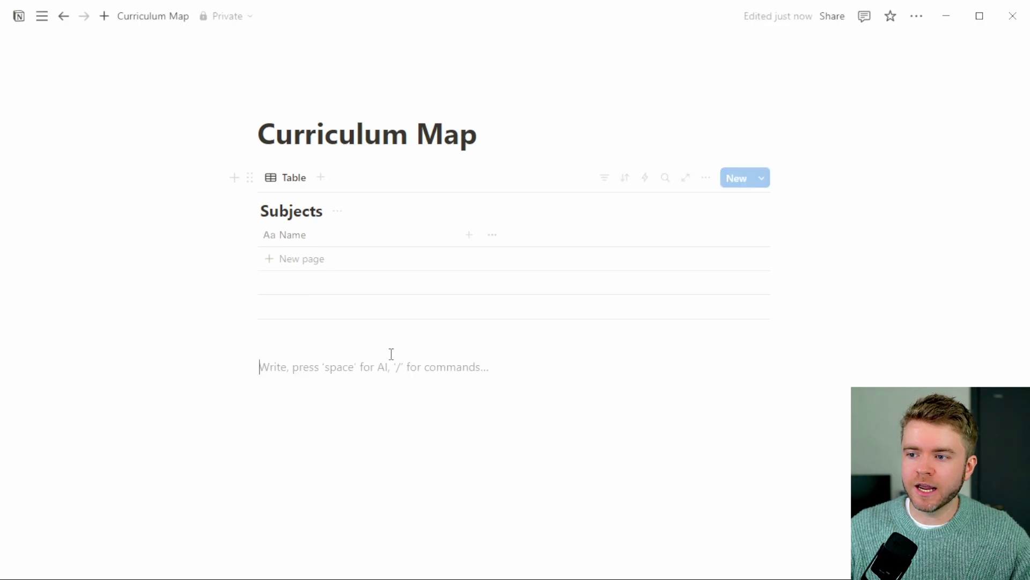
pyautogui.write('/data')
pyautogui.press('Return')
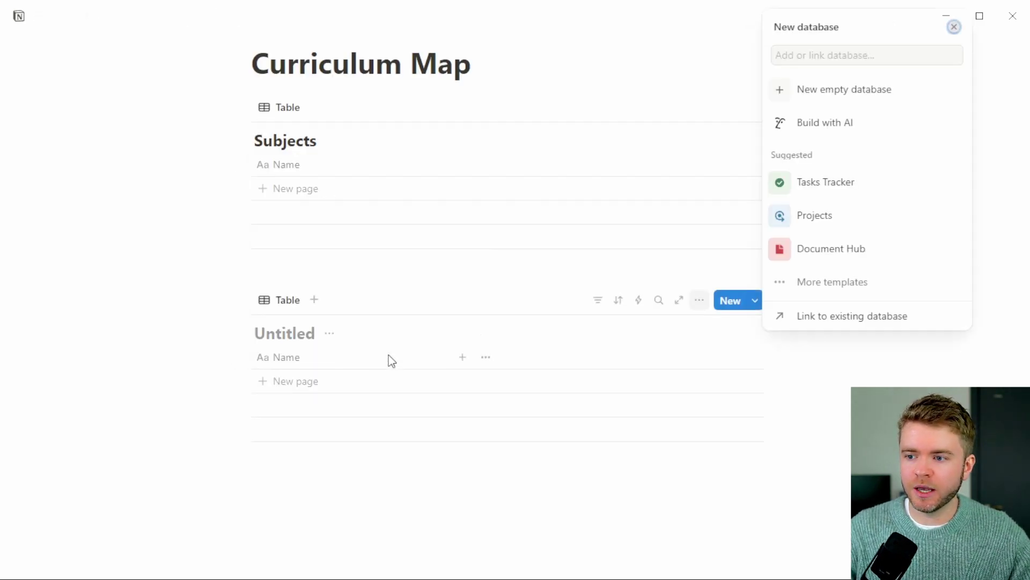
pyautogui.press('Escape')
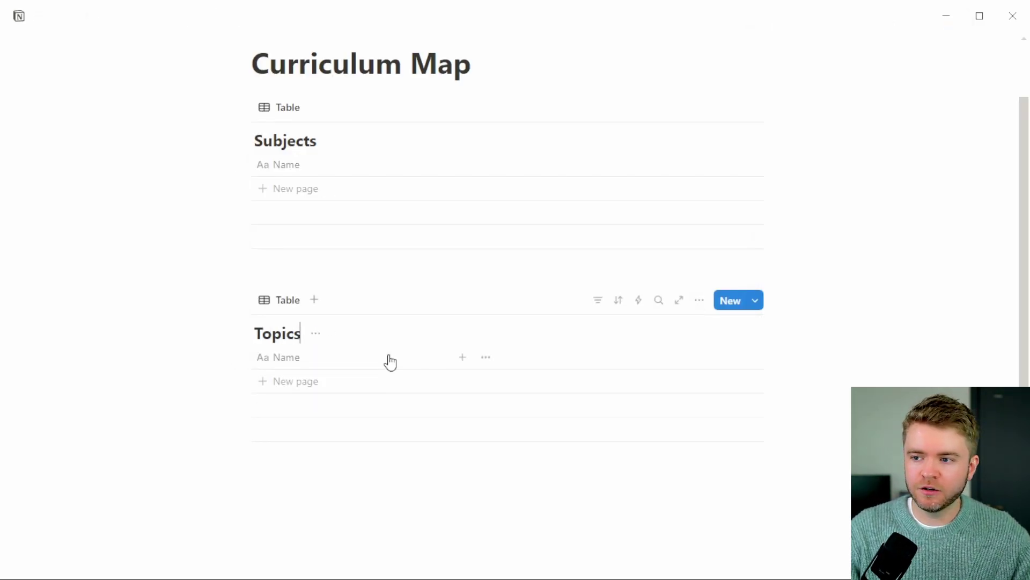
# Hide the database titles of both the Topics and the Subjects tables
pyautogui.click(316, 333)
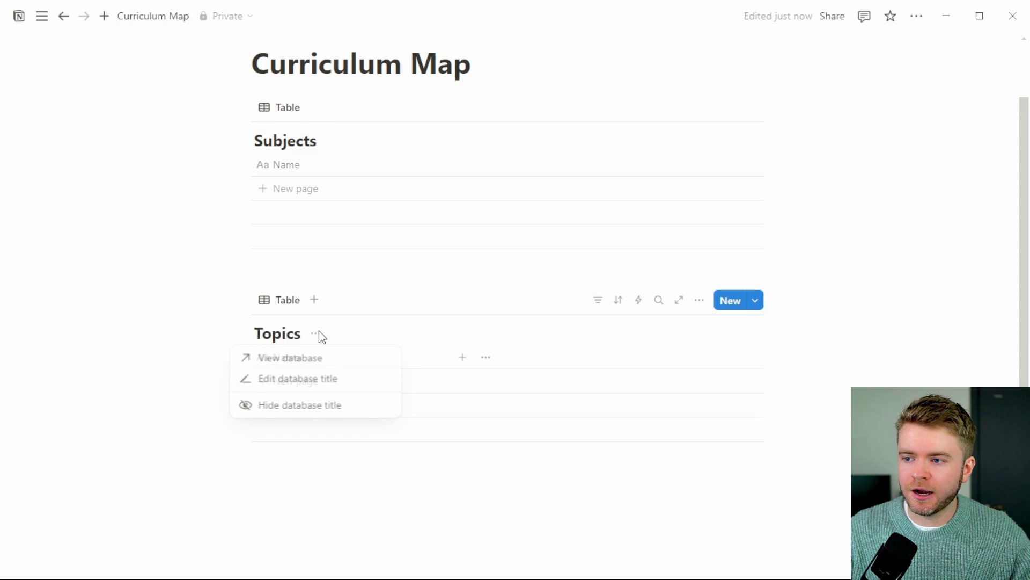
pyautogui.click(333, 406)
pyautogui.click(329, 140)
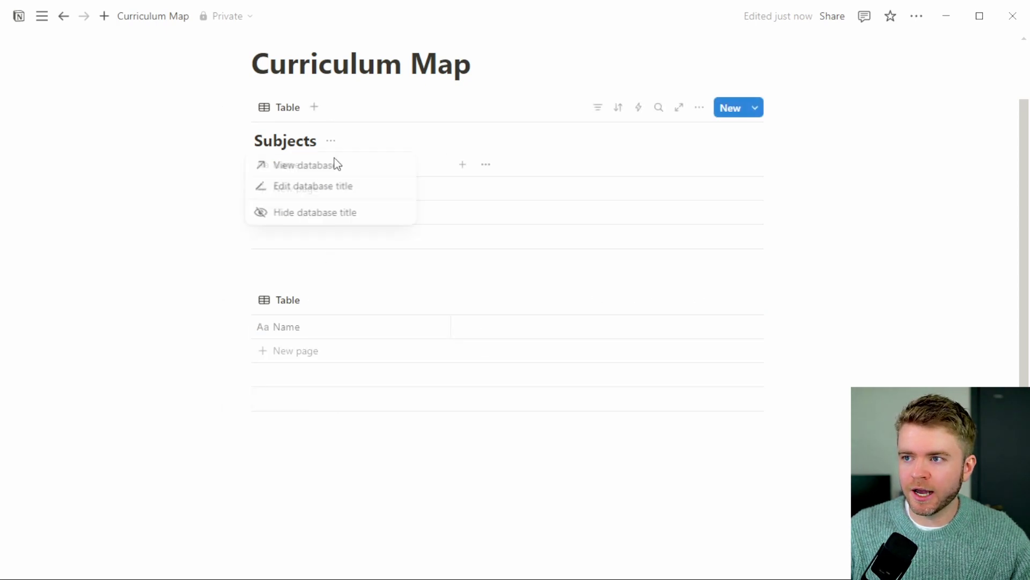
pyautogui.click(317, 214)
# Add a Heading 3 "Topics" with a divider directly above the Topics table
pyautogui.click(227, 107)
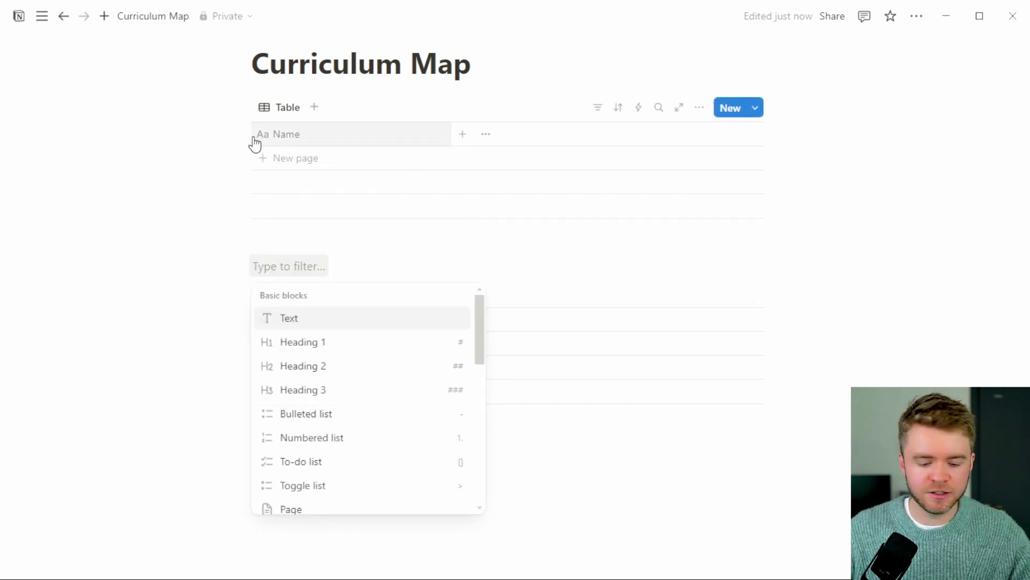
pyautogui.write('###')
pyautogui.press('Return')
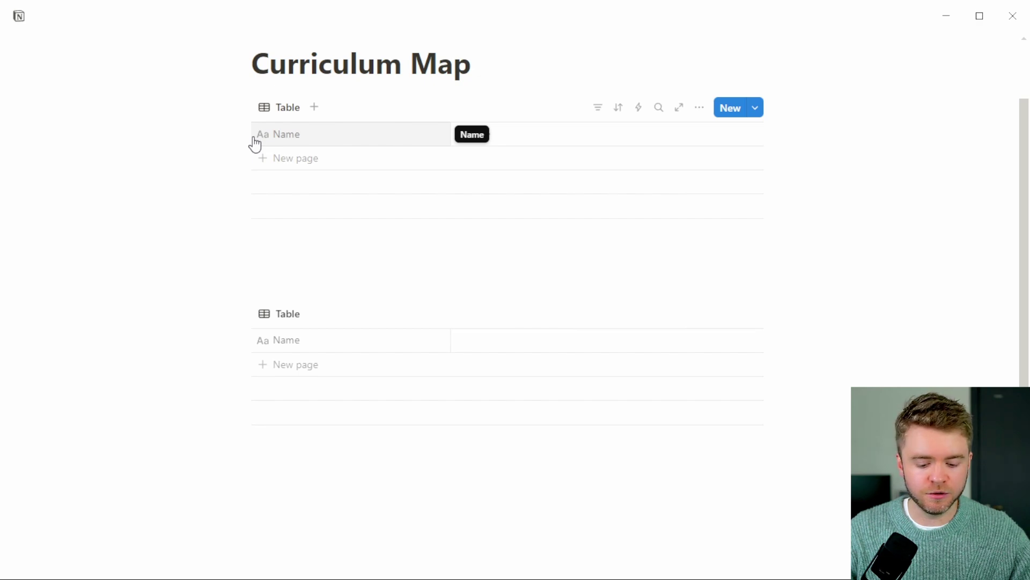
pyautogui.press('BackSpace')
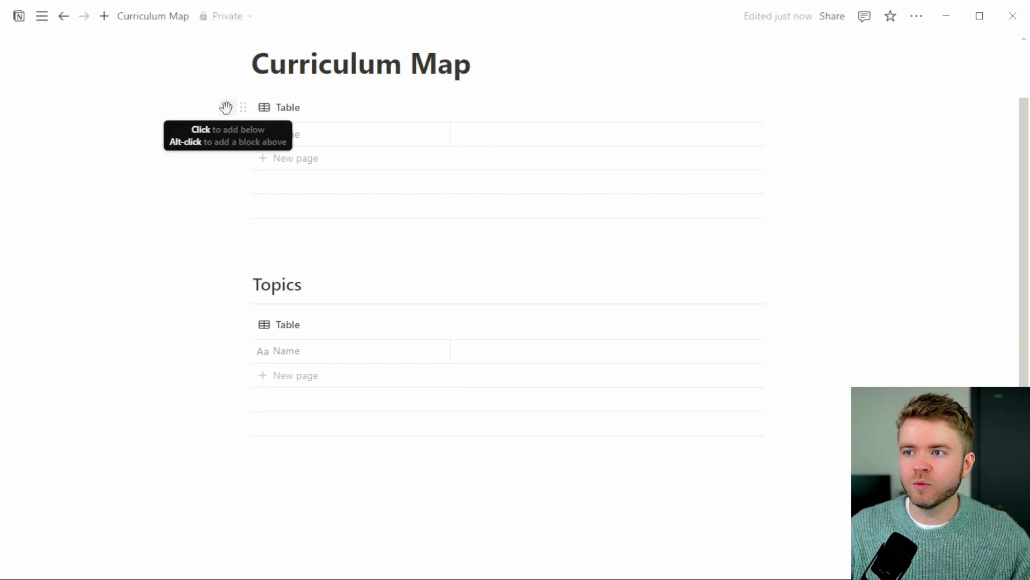
# Add a Heading 3 "Subjects" and place it with a divider above the Subjects table
pyautogui.click(231, 107)
pyautogui.write('###')
pyautogui.press('Return')
pyautogui.write('Subject')
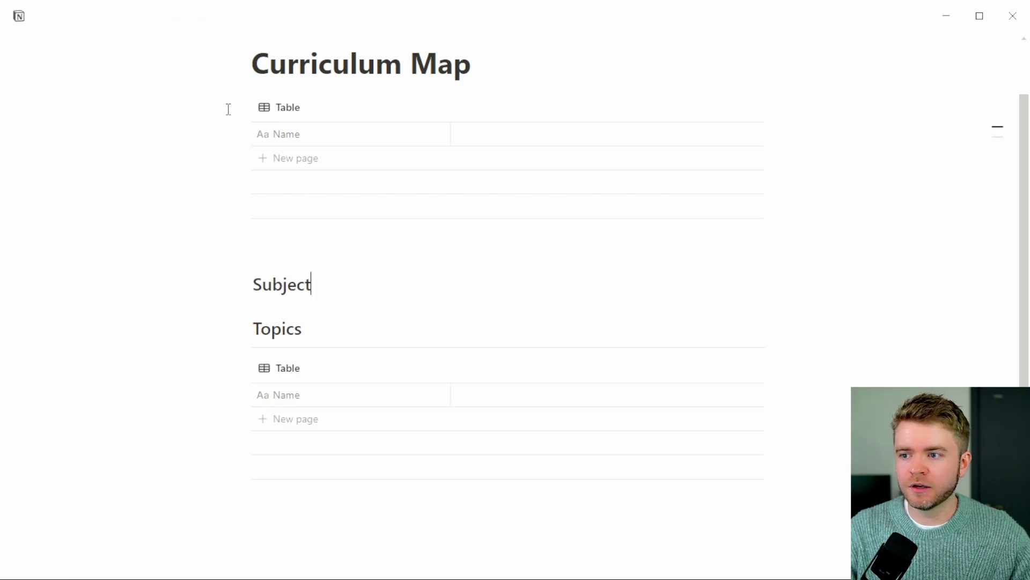
pyautogui.write('s')
pyautogui.moveTo(243, 284); pyautogui.dragTo(341, 124)
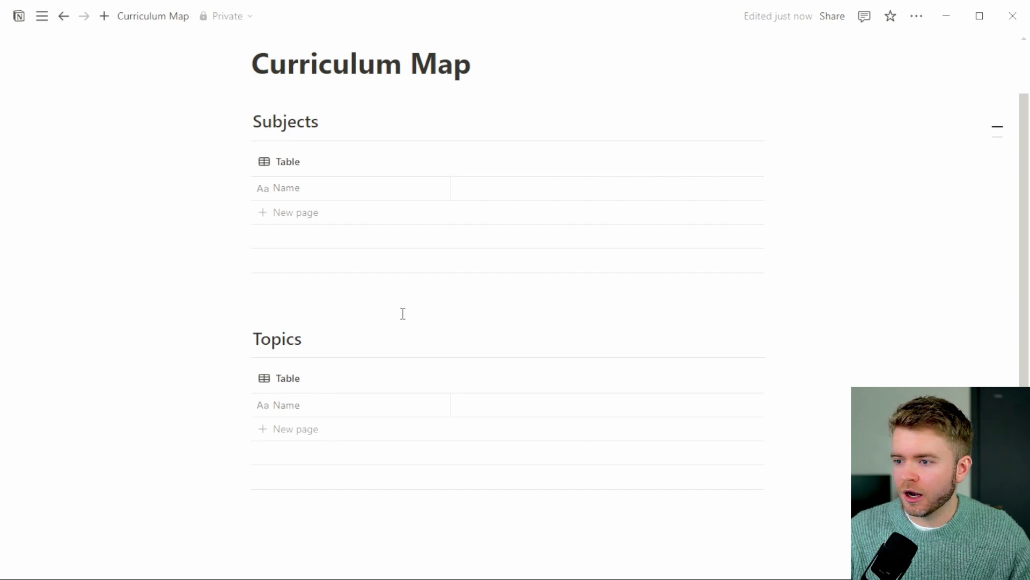
# Add a two-way relation property named "Subject" to the Topics database, linked to the Subjects database
pyautogui.scroll(-2, 403, 314)
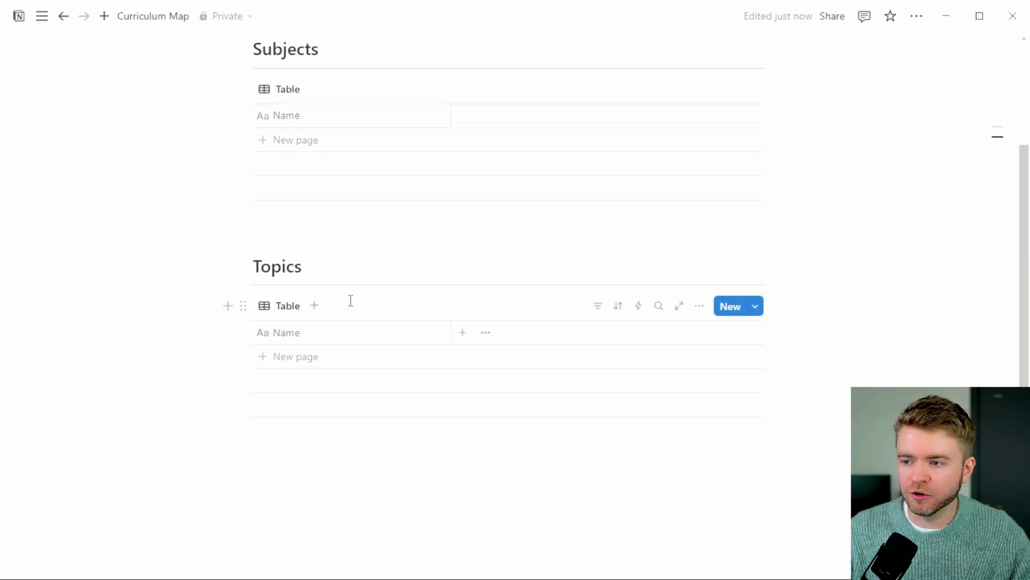
pyautogui.scroll(2, 351, 300)
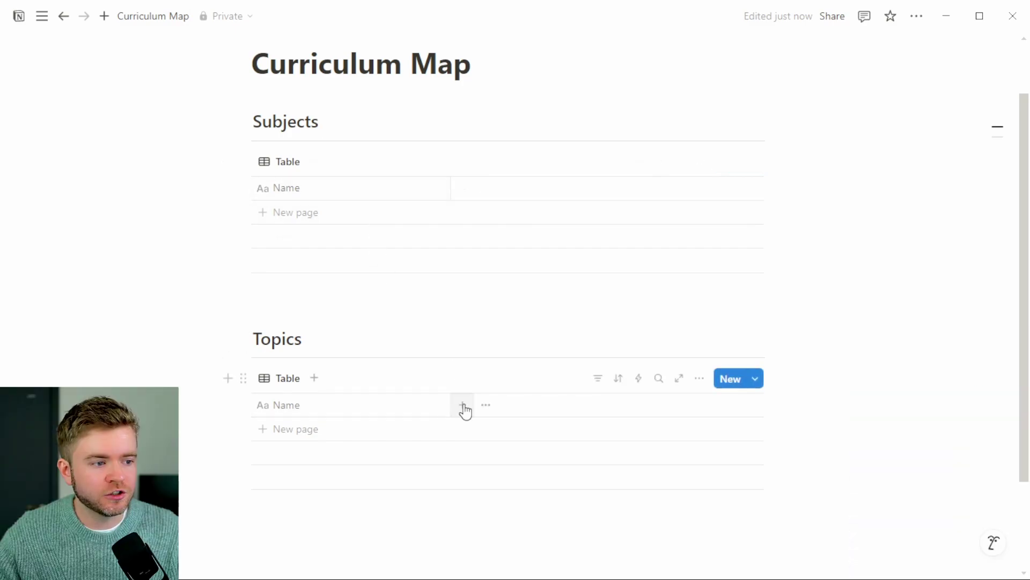
pyautogui.click(462, 405)
pyautogui.scroll(-5, 859, 322)
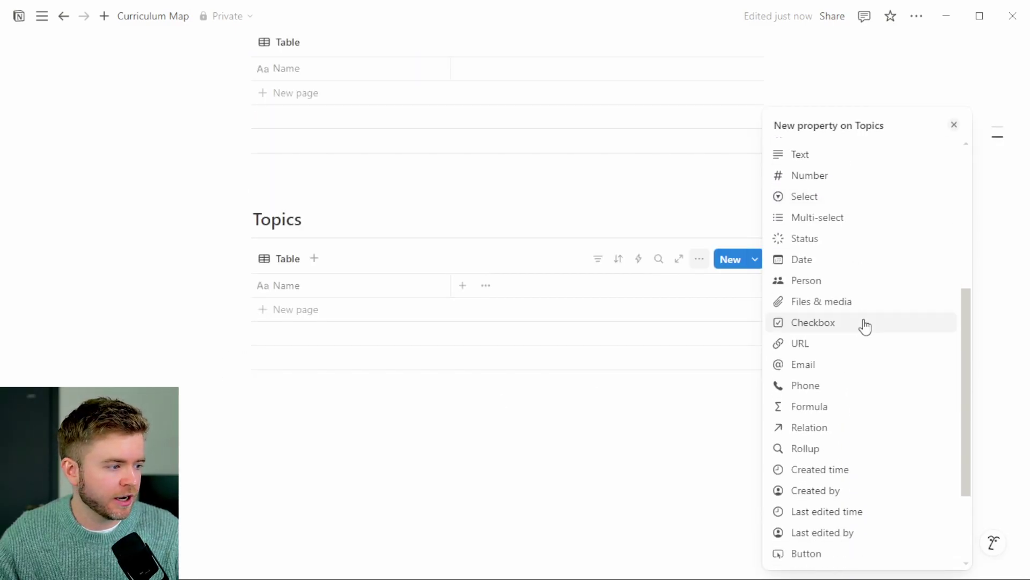
pyautogui.click(833, 429)
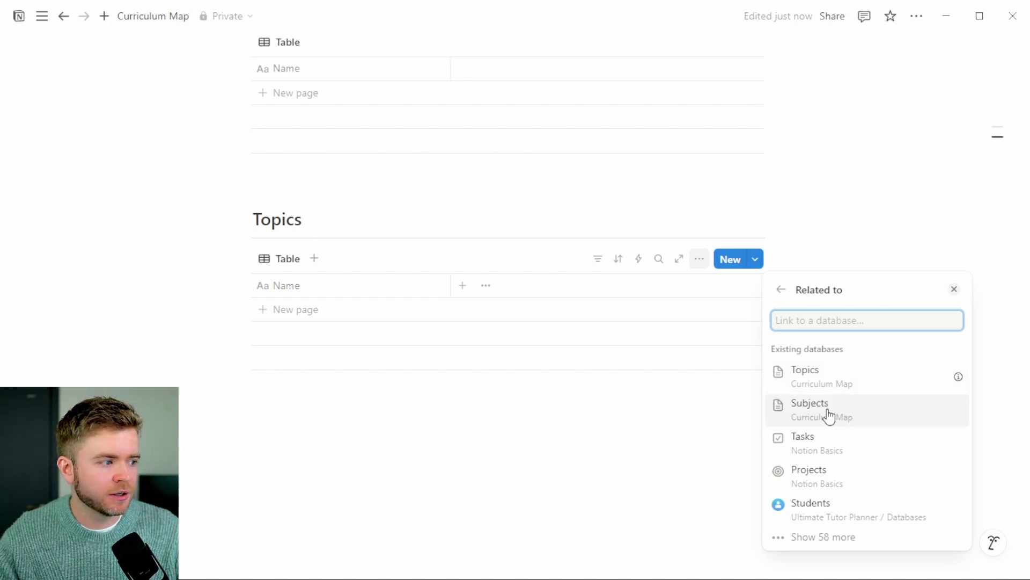
pyautogui.click(829, 416)
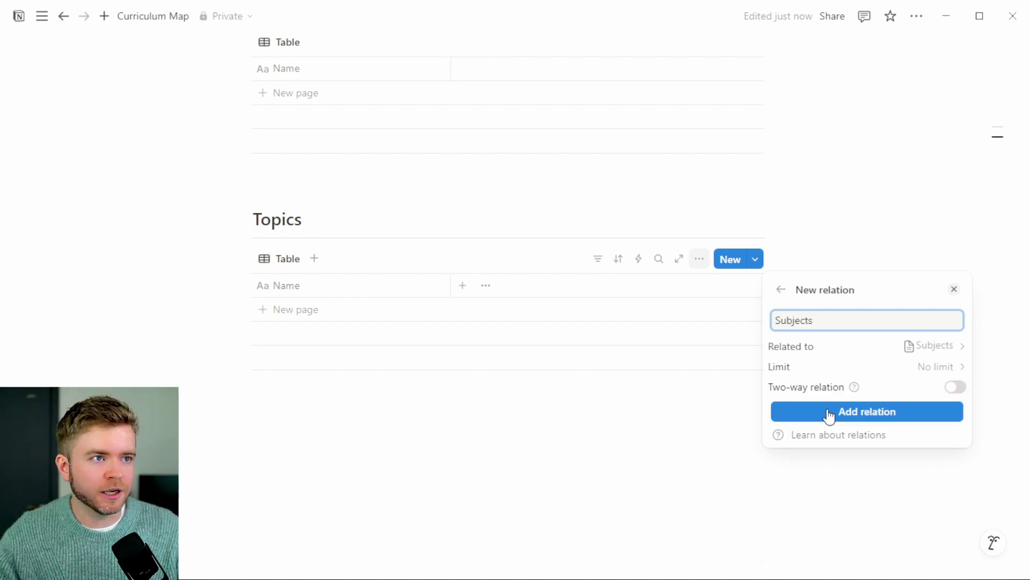
pyautogui.click(956, 388)
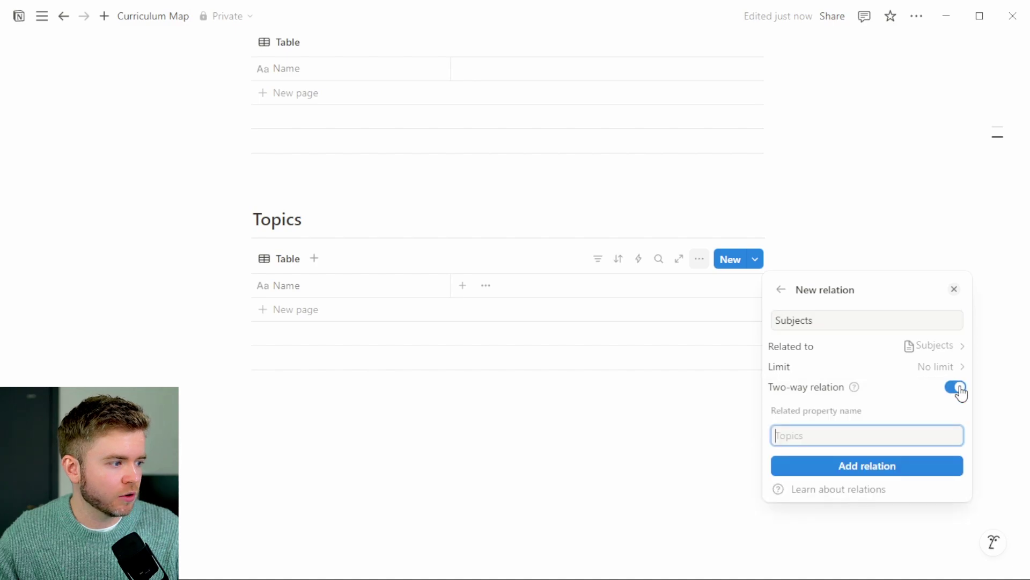
pyautogui.click(826, 320)
pyautogui.press('BackSpace')
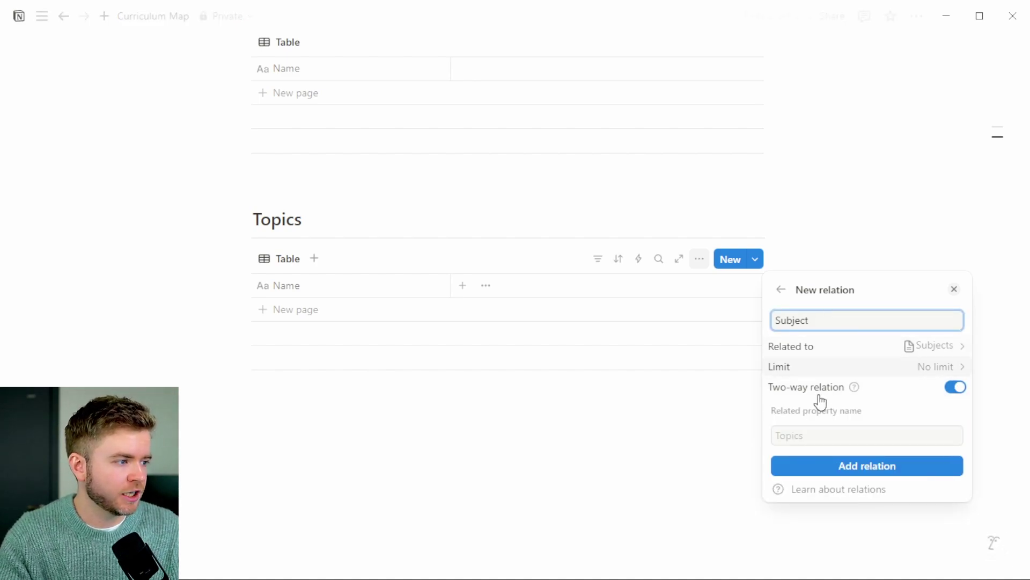
pyautogui.click(862, 471)
pyautogui.click(545, 201)
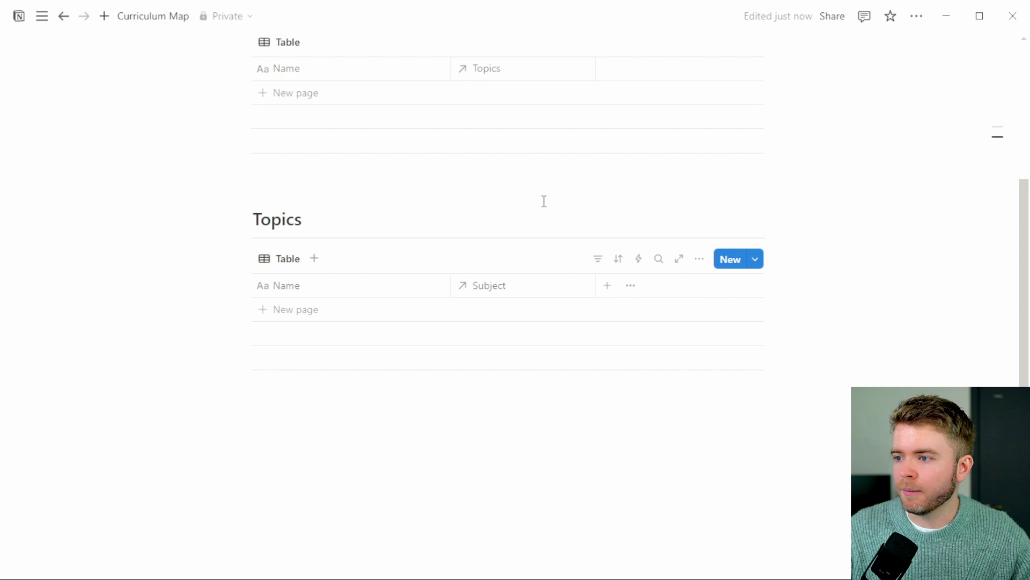
# Change the icon of the Subject property in the Topics table to the shapes icon
pyautogui.click(475, 287)
pyautogui.click(468, 318)
pyautogui.write('shape')
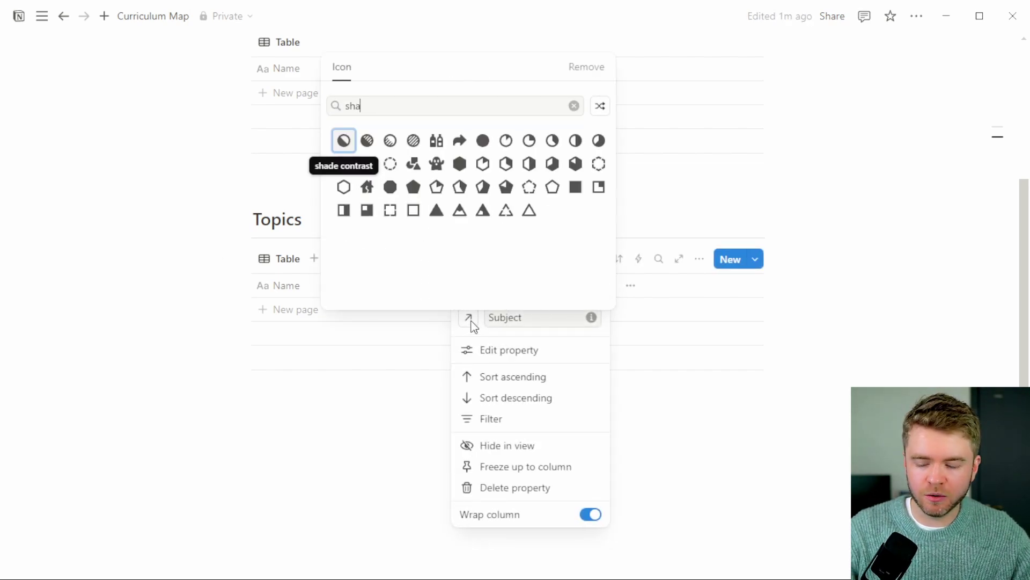
pyautogui.click(576, 140)
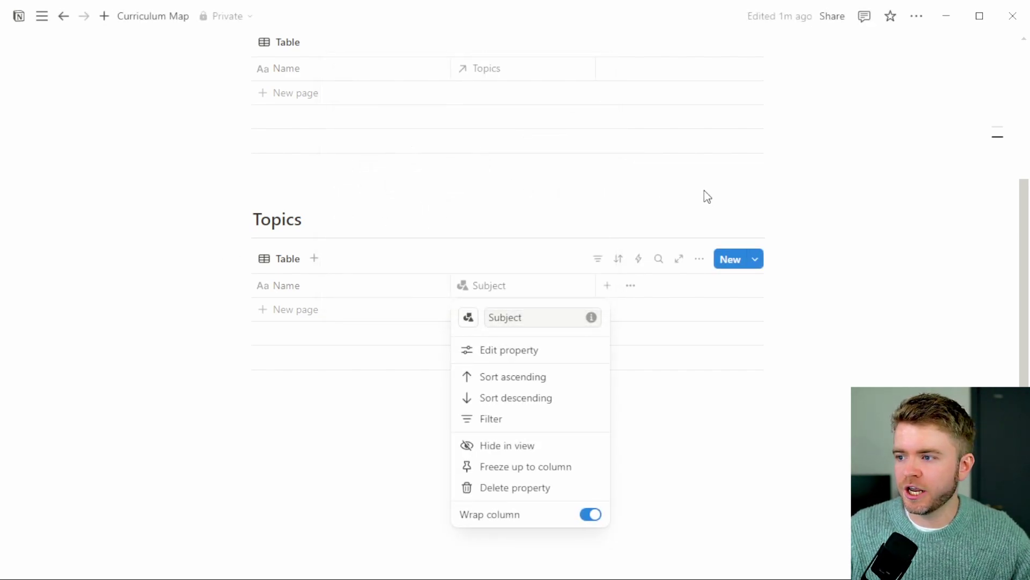
pyautogui.click(705, 196)
# Change the icon of the Topics property in the Subjects table to the writing icon with lines and a pencil
pyautogui.scroll(4, 705, 195)
pyautogui.click(494, 258)
pyautogui.click(465, 300)
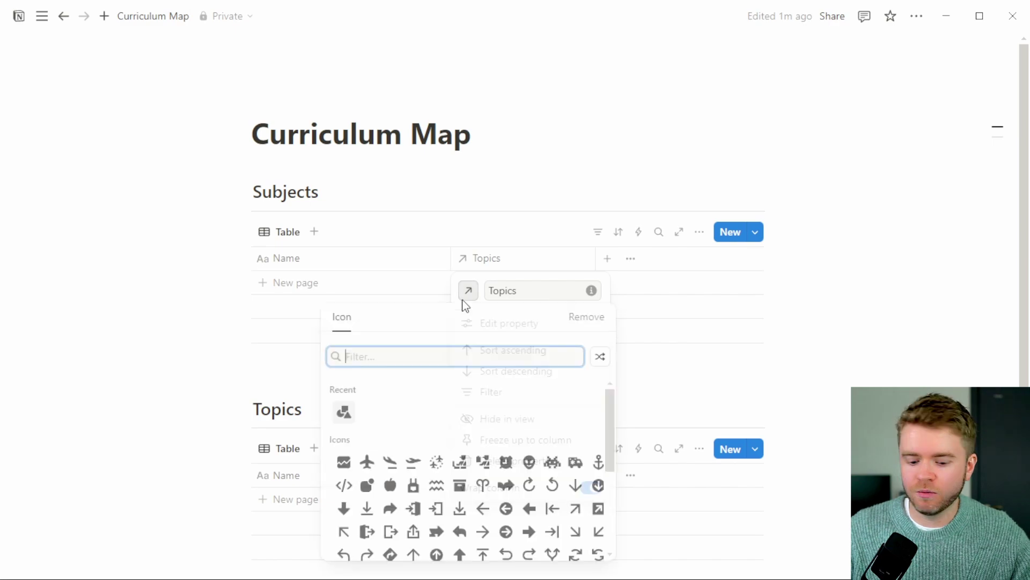
pyautogui.write('write')
pyautogui.click(457, 392)
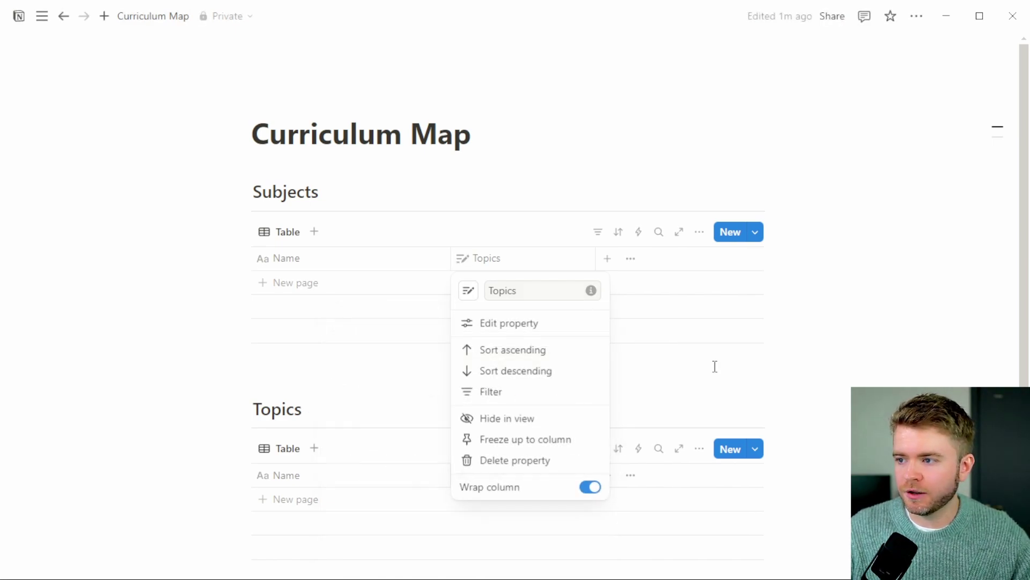
pyautogui.click(556, 234)
# Set the Curriculum Map page to full width
pyautogui.scroll(-3, 913, 253)
pyautogui.scroll(2, 783, 318)
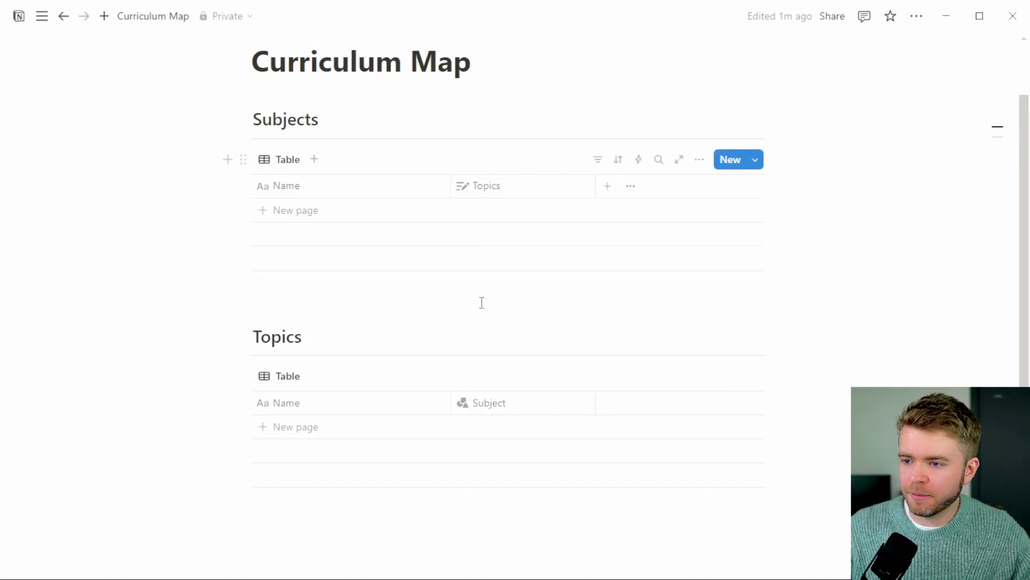
pyautogui.click(915, 17)
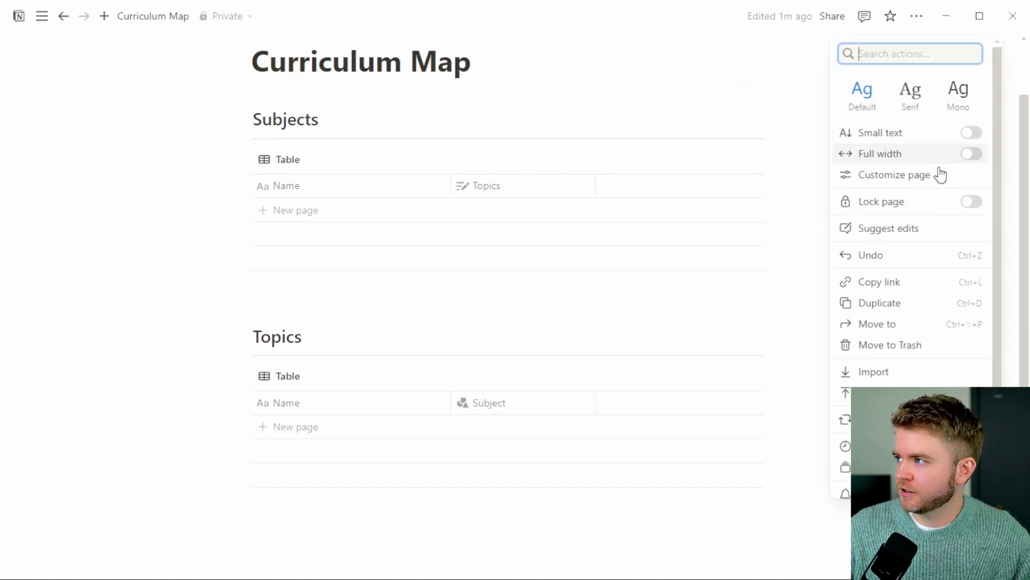
pyautogui.click(975, 156)
pyautogui.click(594, 314)
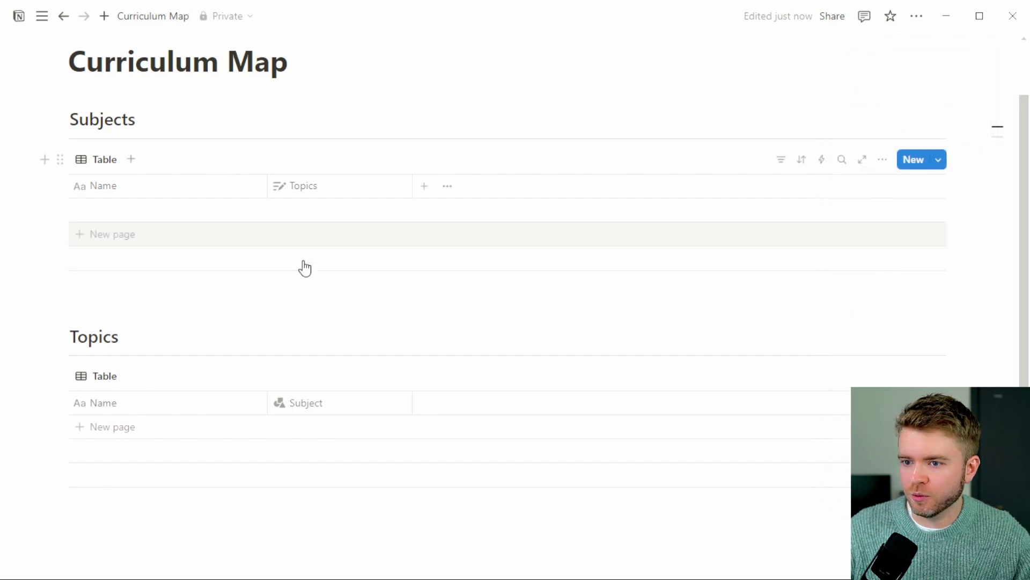
# Hide the Subject property in the Topics table view
pyautogui.scroll(-2, 259, 312)
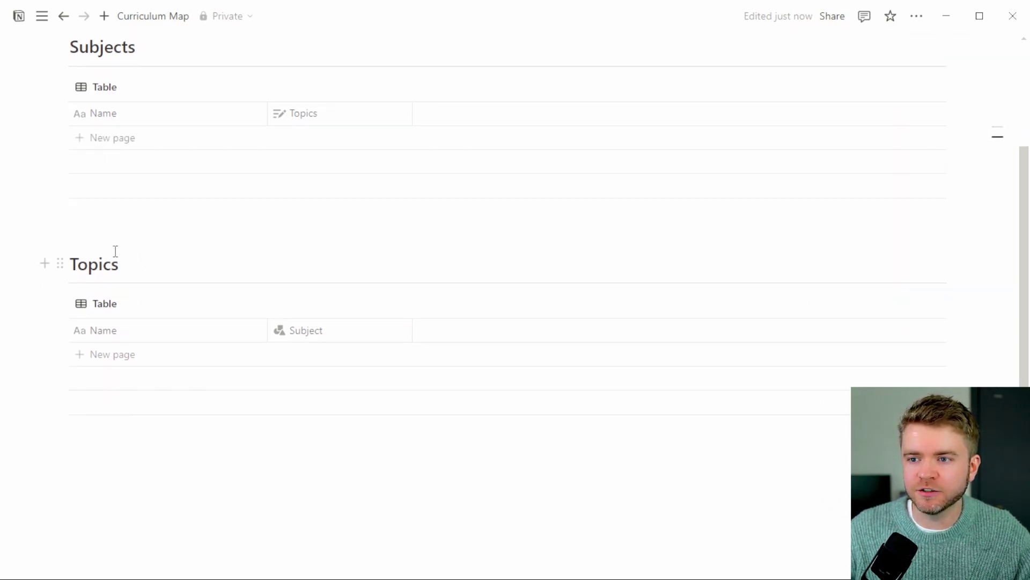
pyautogui.click(296, 333)
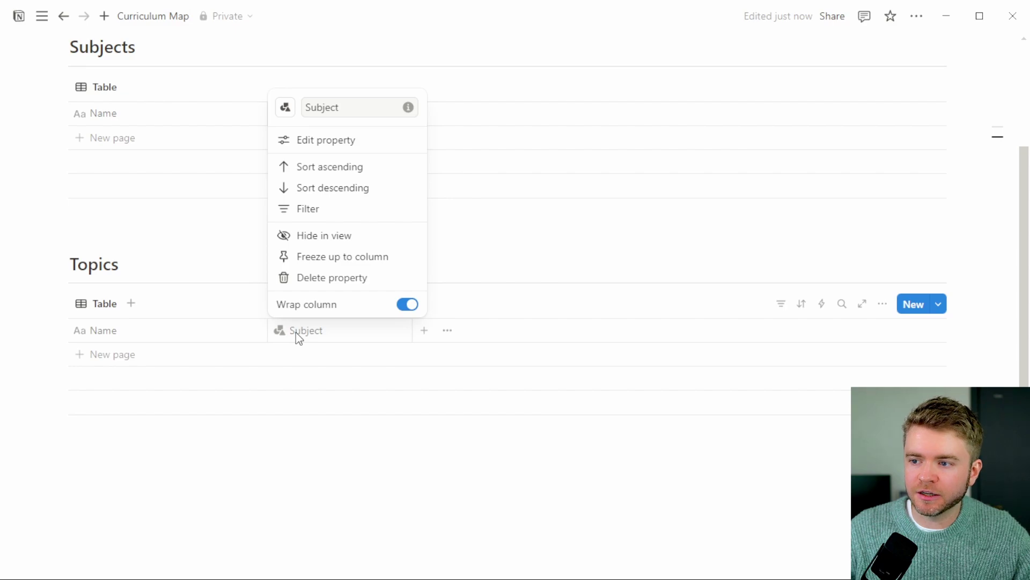
pyautogui.click(348, 239)
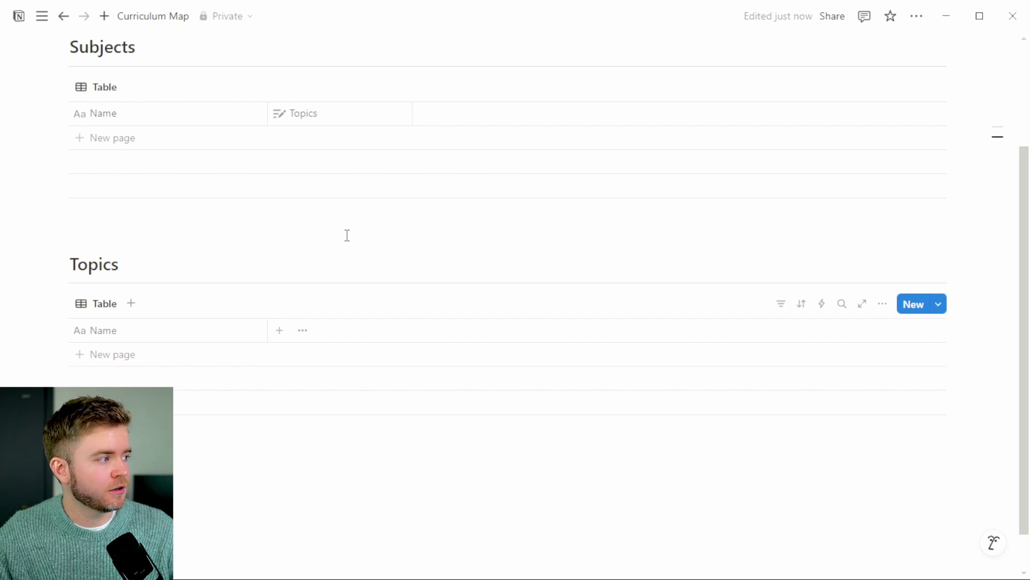
# Add a Status property to the Topics database and delete its "In progress" option
pyautogui.click(279, 330)
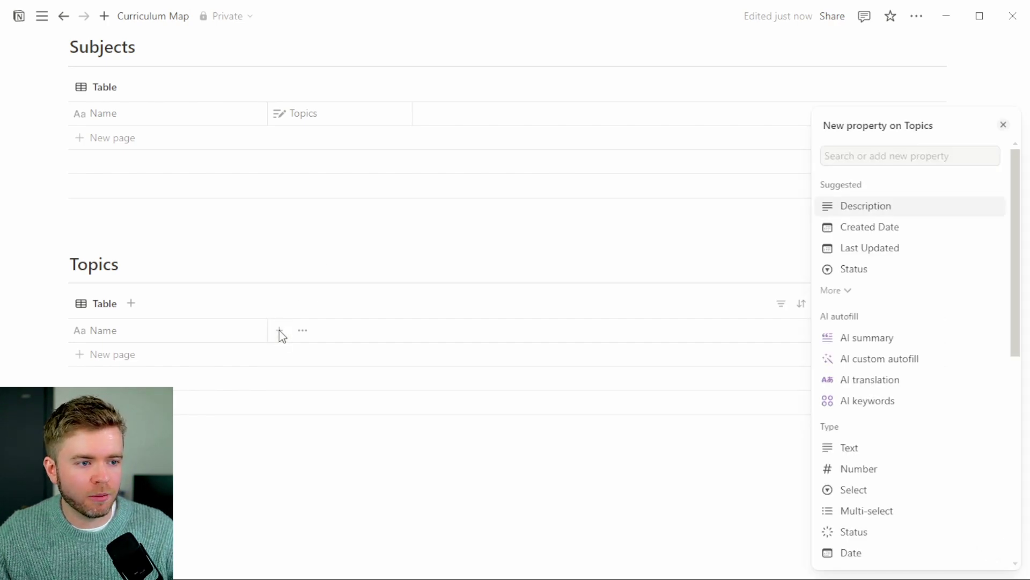
pyautogui.scroll(-4, 941, 416)
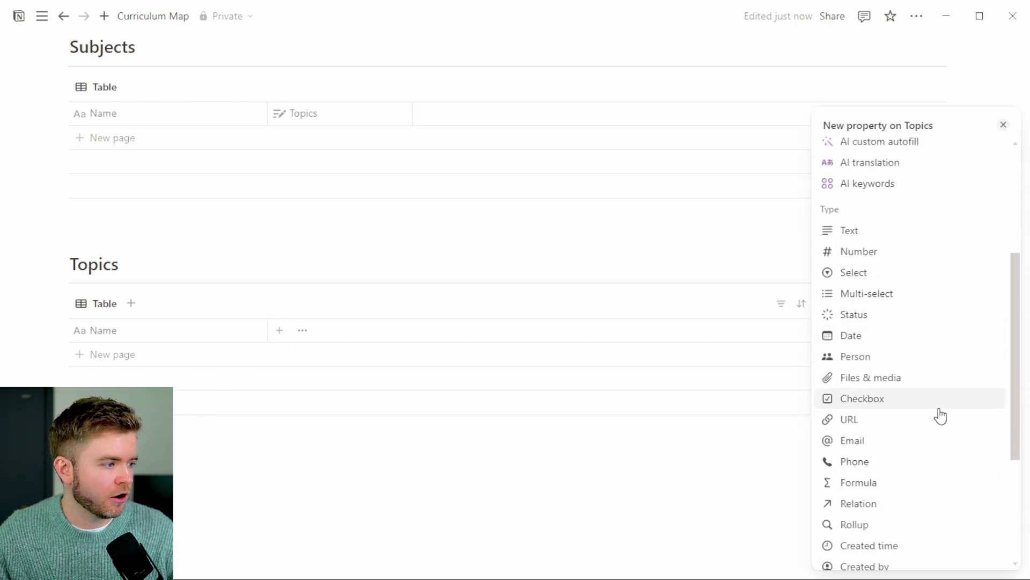
pyautogui.click(896, 316)
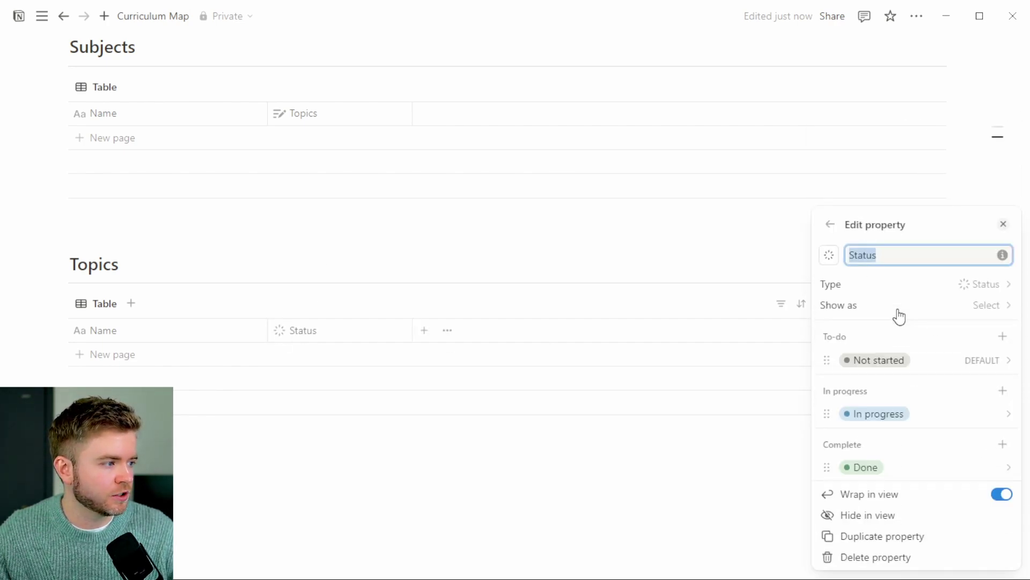
pyautogui.click(939, 414)
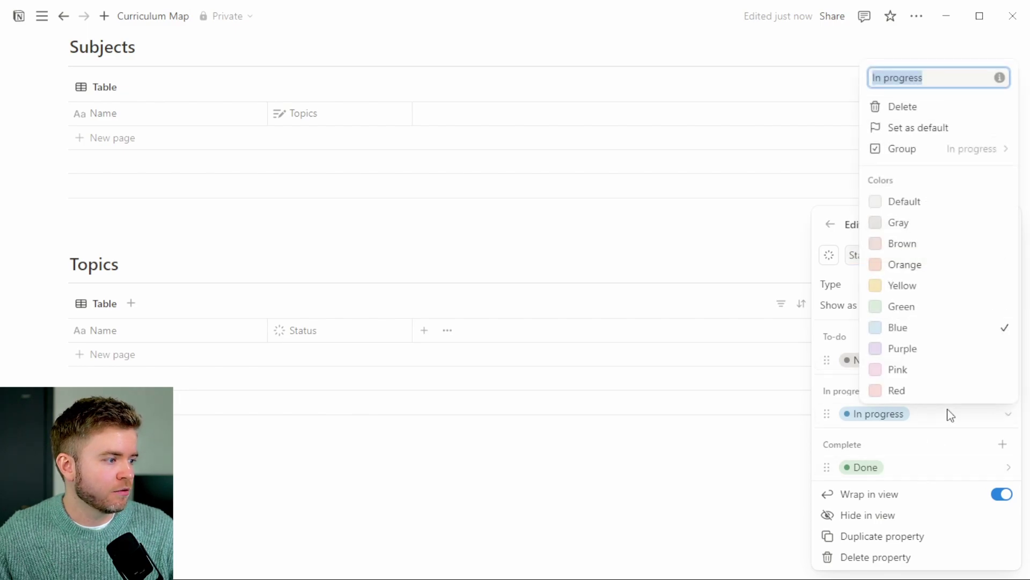
pyautogui.click(921, 106)
pyautogui.click(540, 300)
# Rename the "Done" status option to "Planned" and the "Not started" option to "Not Planned"
pyautogui.click(858, 467)
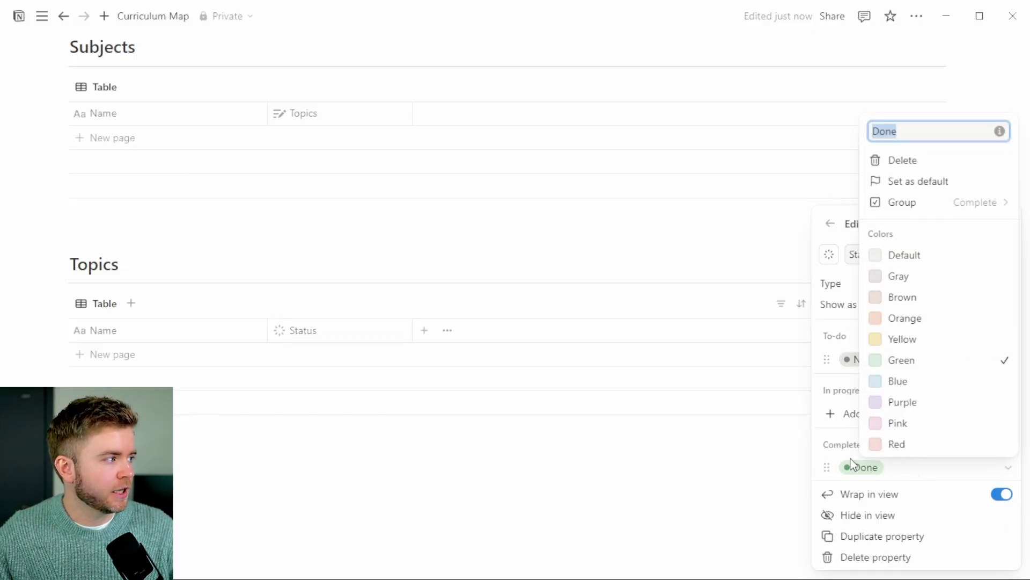
pyautogui.write('Planned')
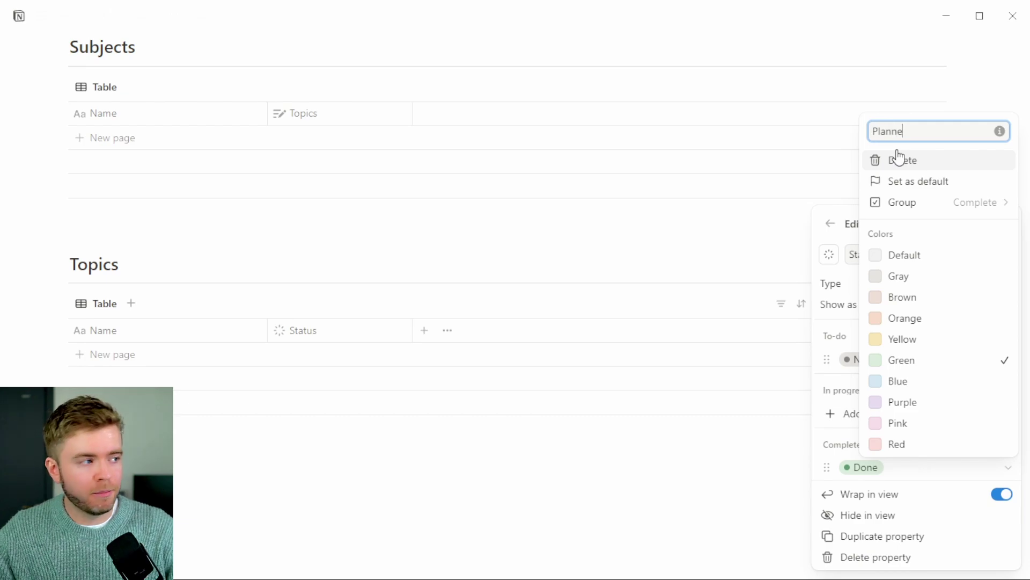
pyautogui.press('Return')
pyautogui.click(951, 369)
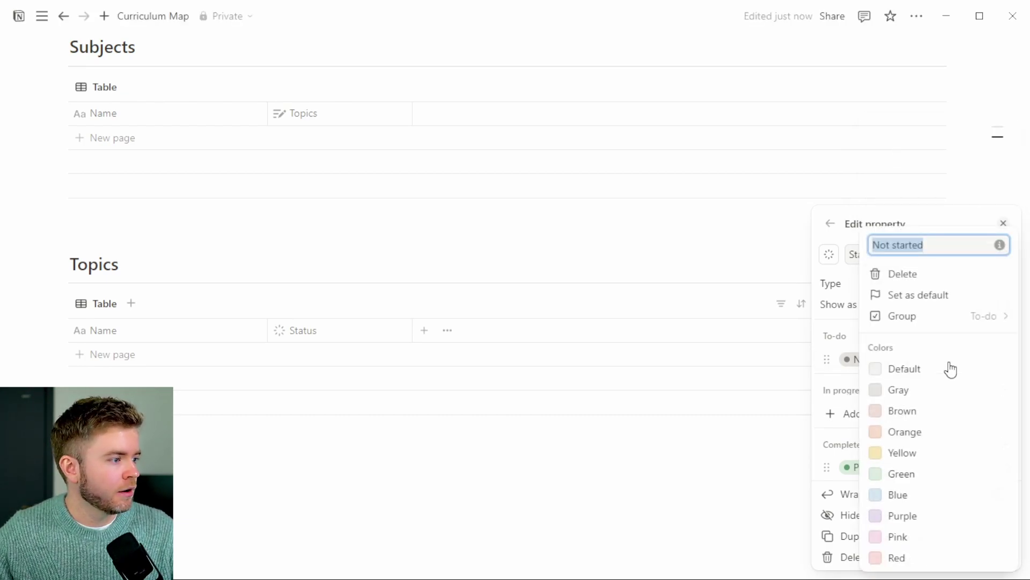
pyautogui.write('Plann')
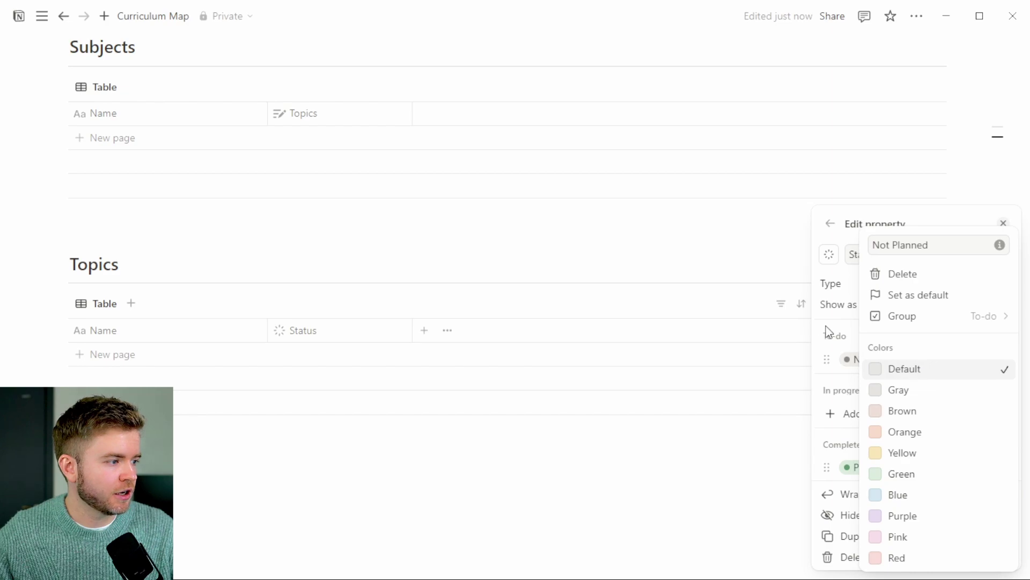
pyautogui.click(618, 269)
pyautogui.click(425, 253)
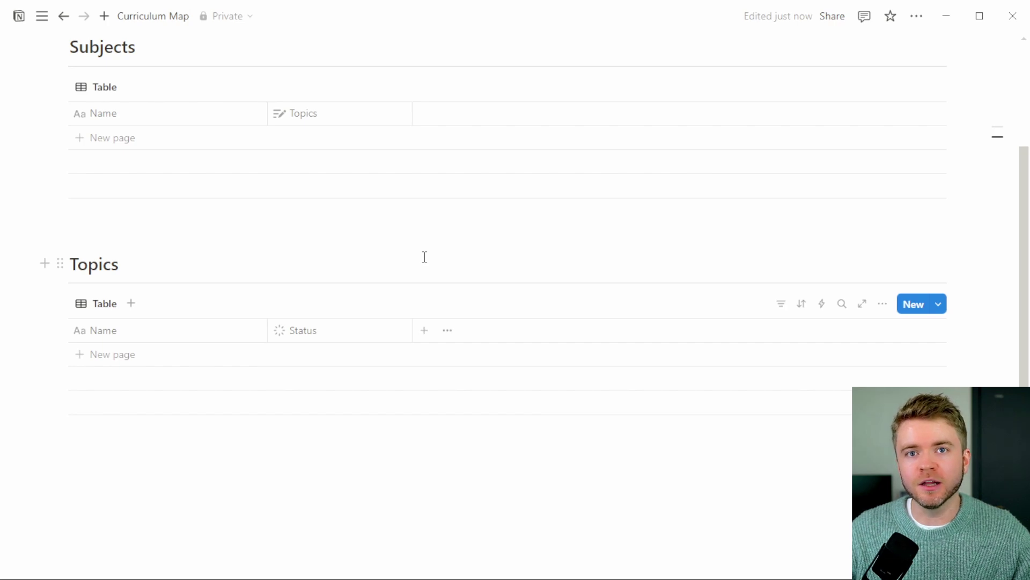
# Move the Status column in front of the Name column in the Topics table and narrow it
pyautogui.moveTo(309, 331); pyautogui.dragTo(158, 336)
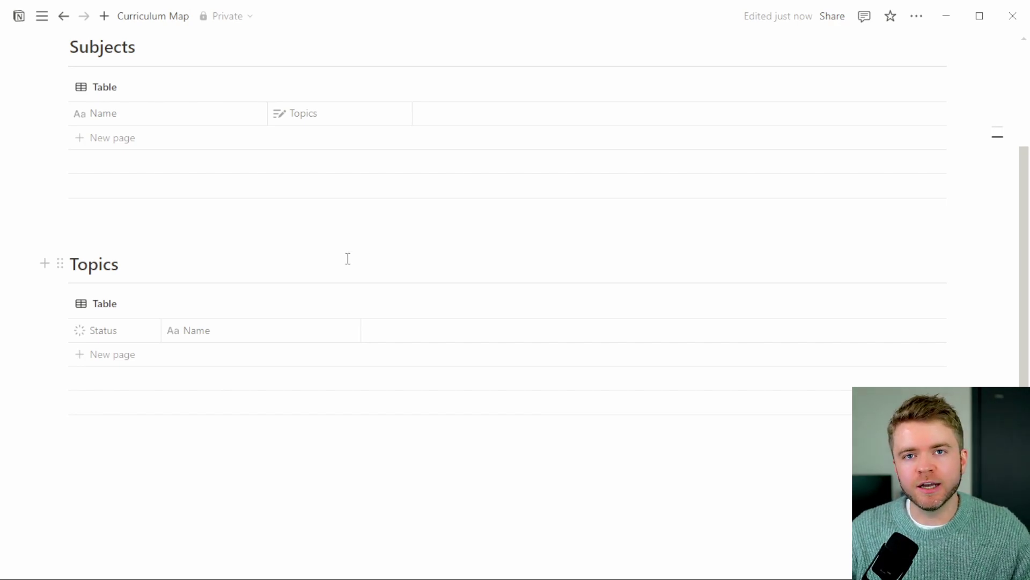
# Add a Select property named "Week" to the Topics database and give it the calendar week icon
pyautogui.click(374, 331)
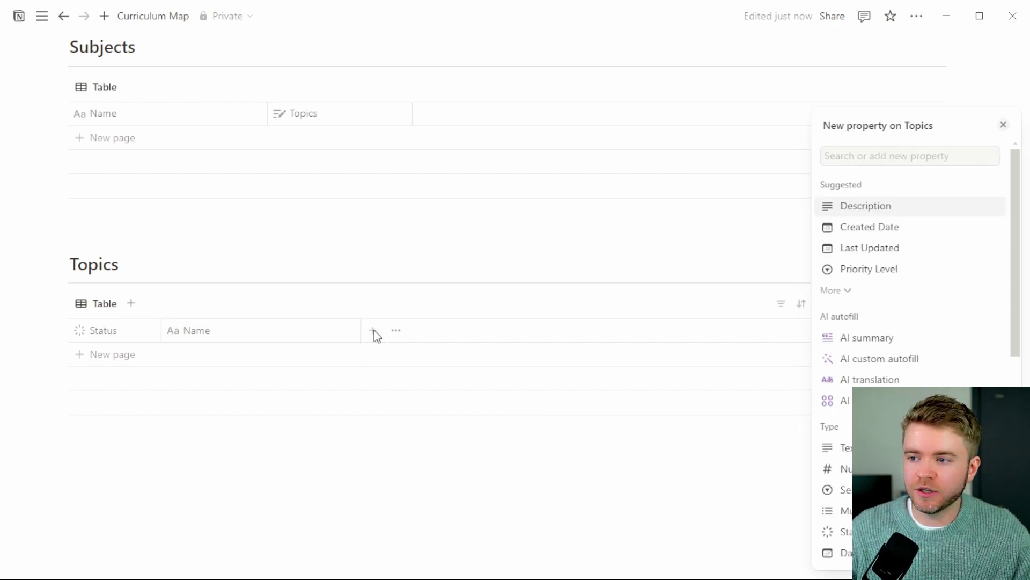
pyautogui.scroll(-3, 902, 361)
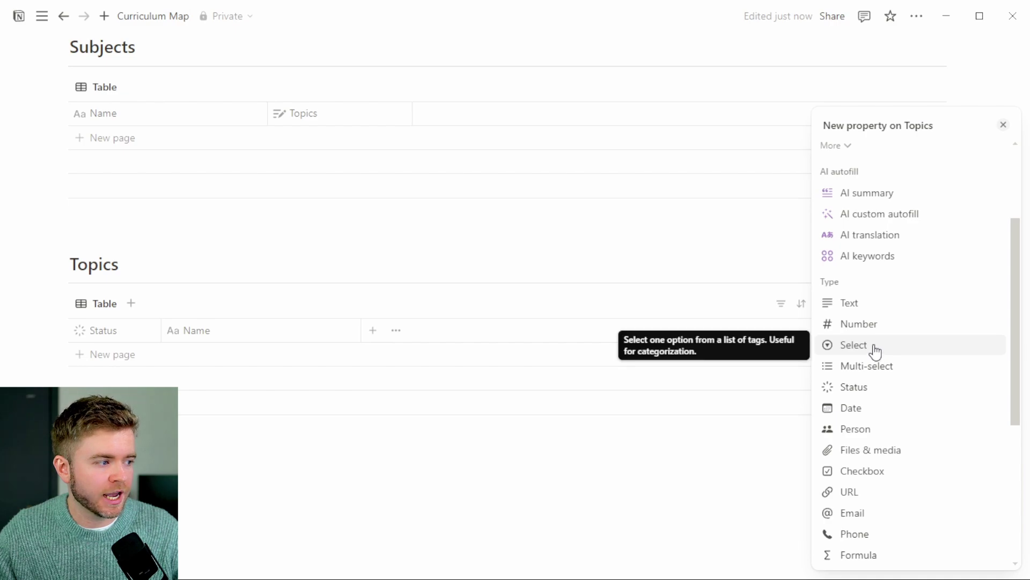
pyautogui.click(874, 347)
pyautogui.write('Week')
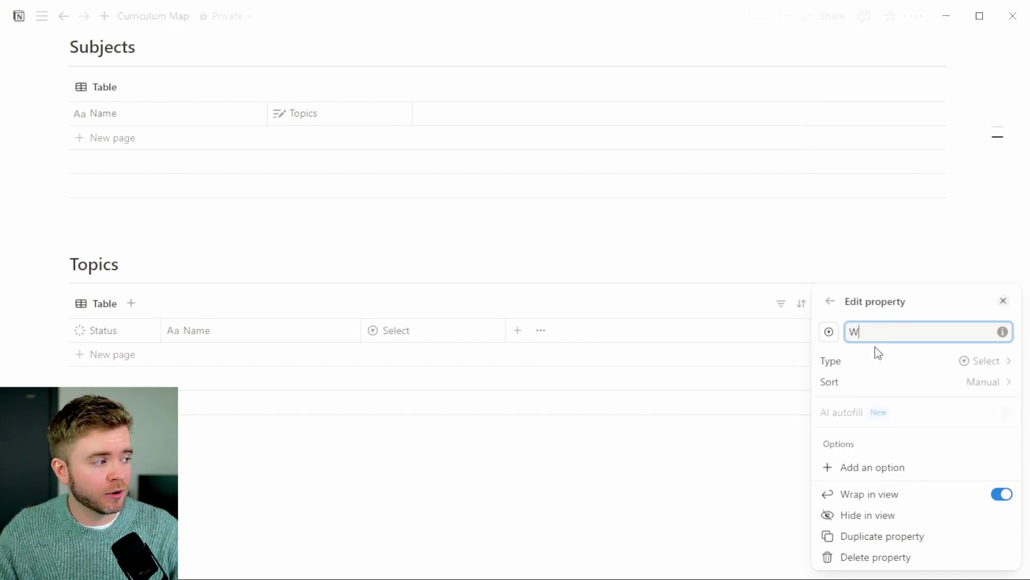
pyautogui.click(828, 332)
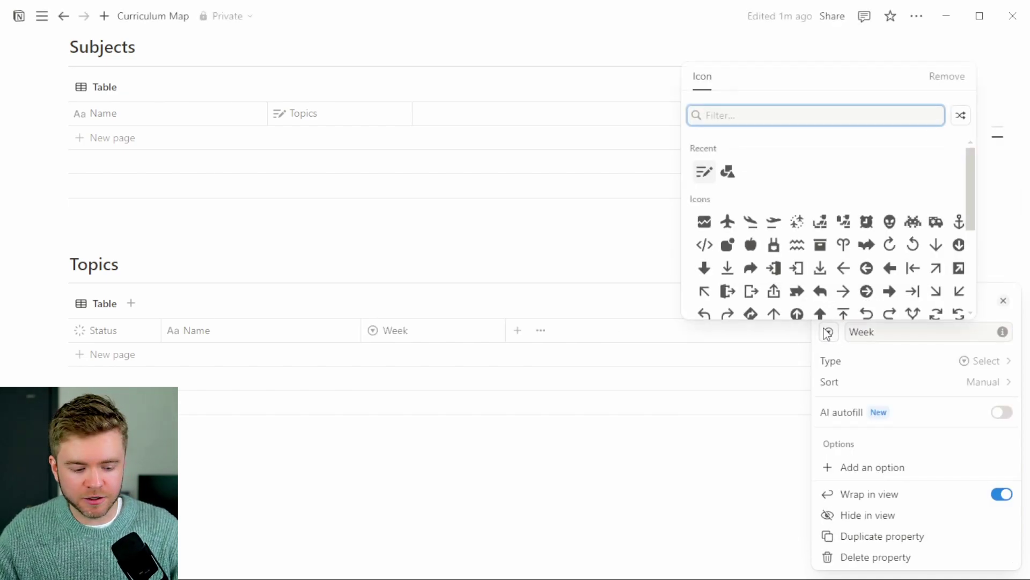
pyautogui.write('week')
pyautogui.click(704, 151)
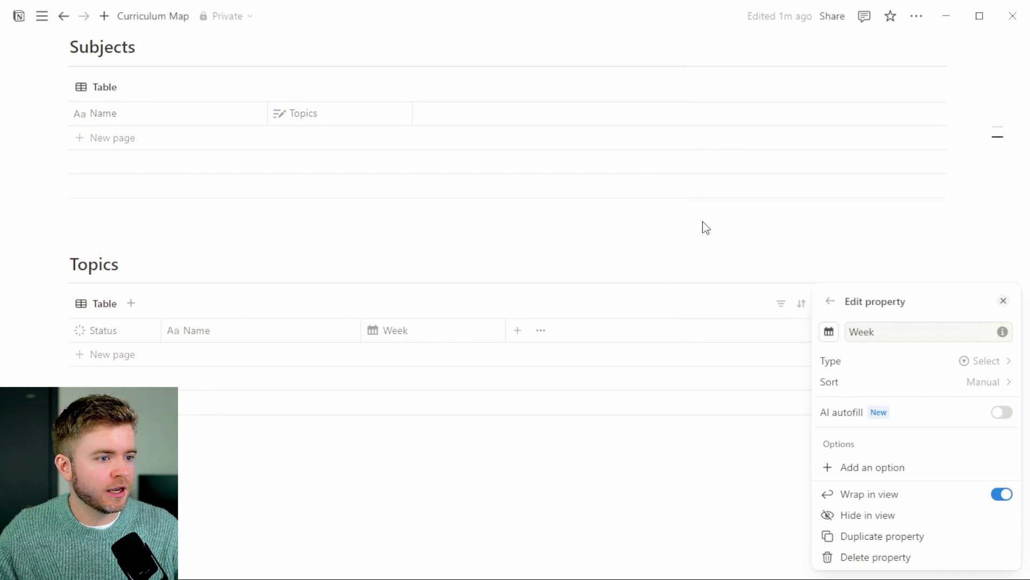
# Add the options "Week 01", "Week 02" and "Week 03" to the Week select property
pyautogui.click(869, 474)
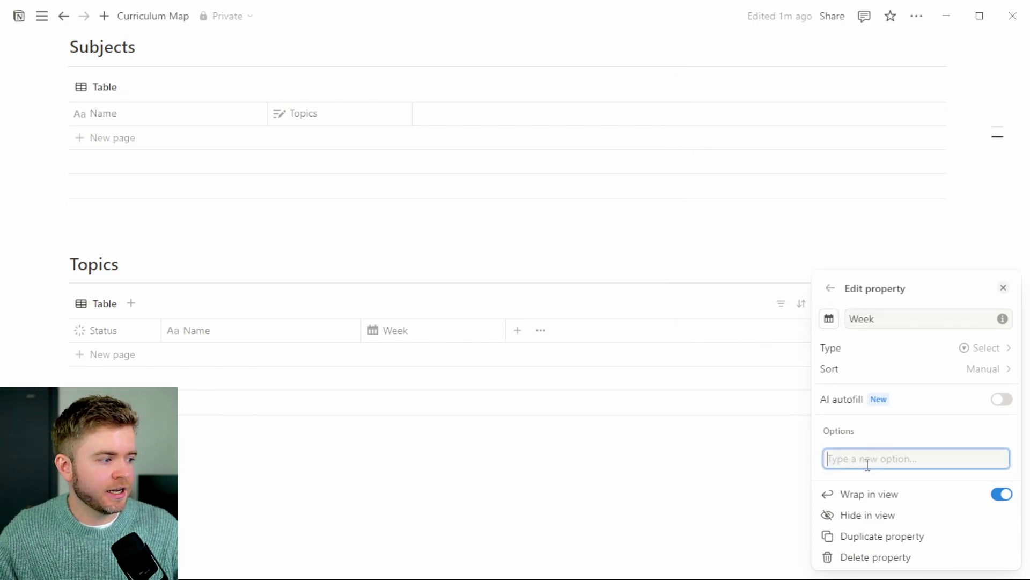
pyautogui.write('W')
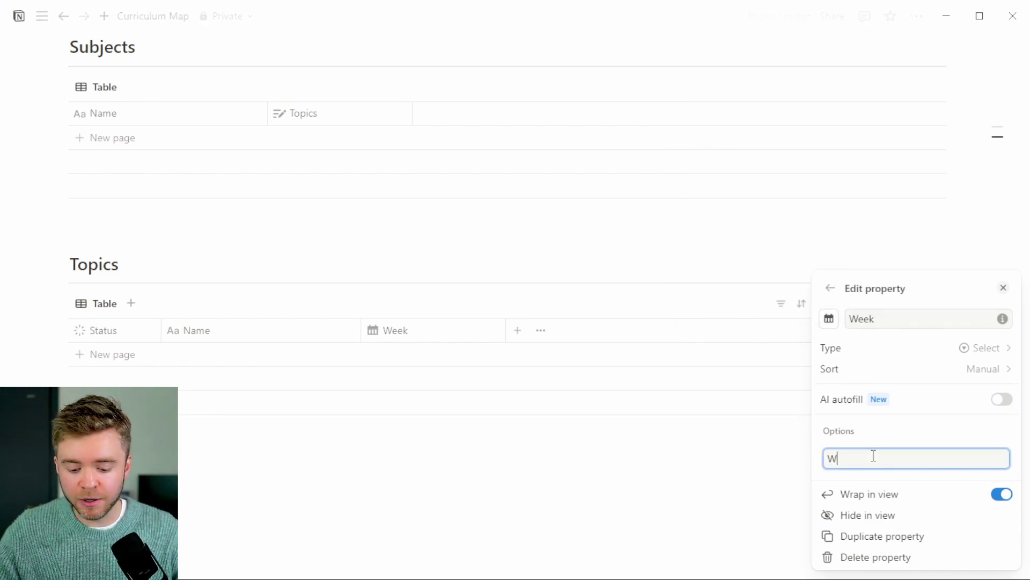
pyautogui.write('eek 01')
pyautogui.press('Return')
pyautogui.write('Wee')
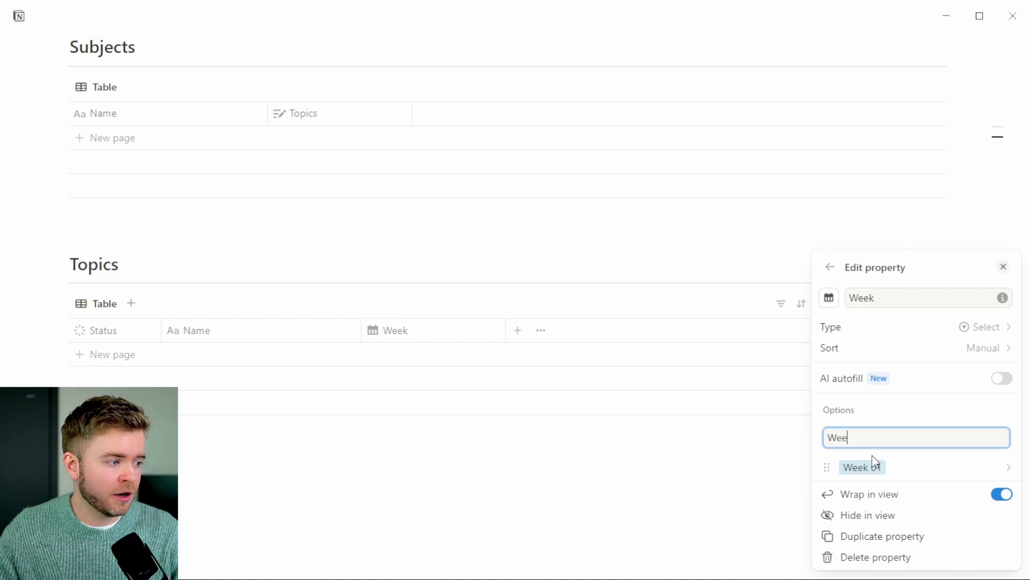
pyautogui.write('k 02')
pyautogui.press('Return')
pyautogui.write('Week 03')
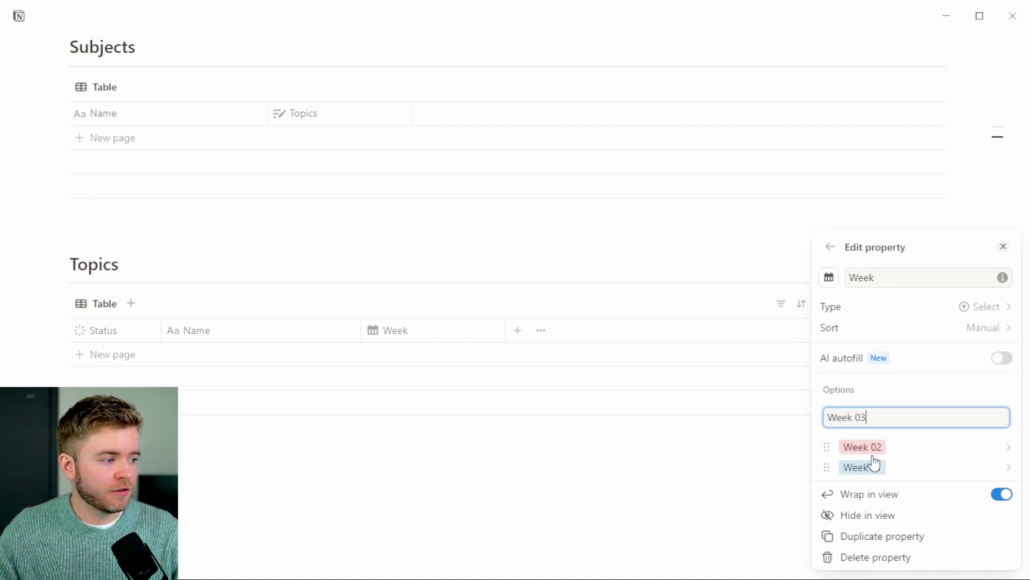
pyautogui.press('Return')
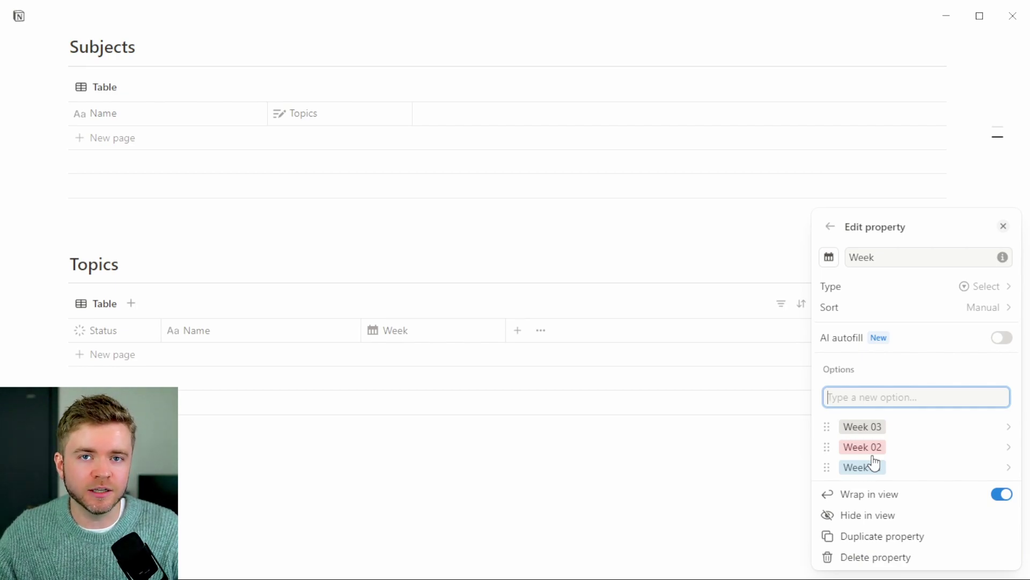
pyautogui.press('Escape')
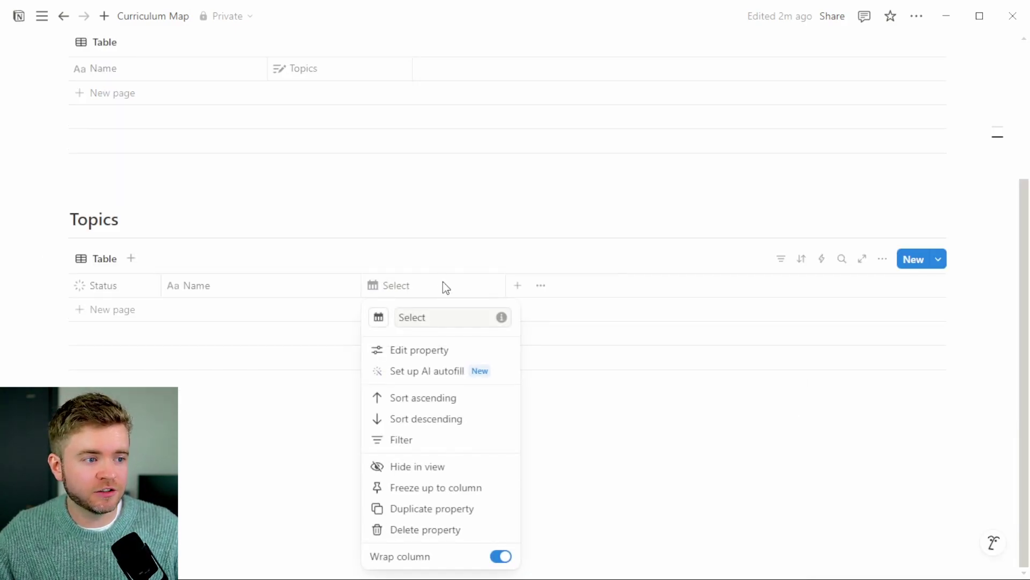
# Delete the select property with the calendar icon from the Topics database
pyautogui.click(439, 530)
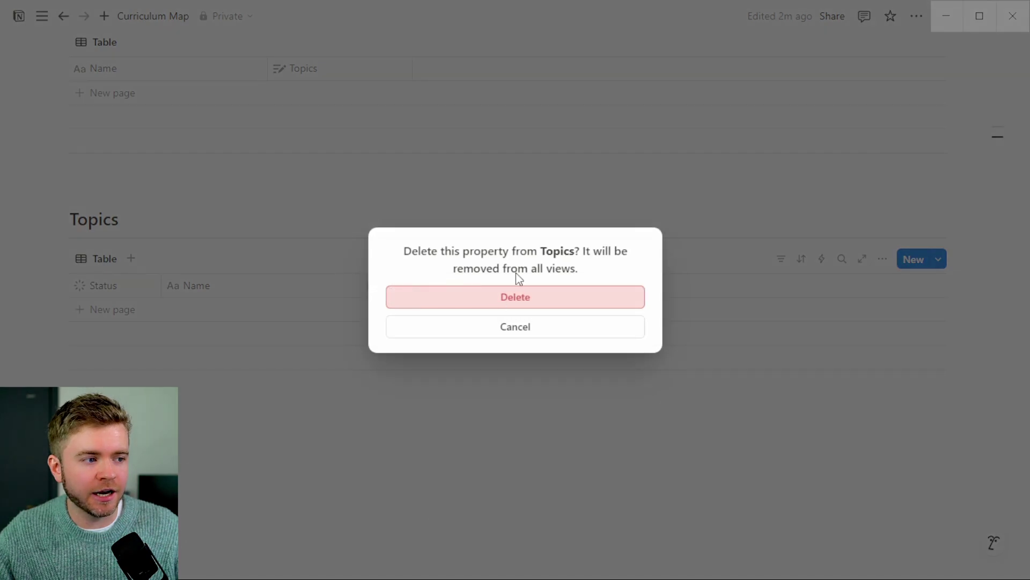
pyautogui.click(501, 299)
# Add a Text property named "Week" to the Topics database and give it the calendar icon
pyautogui.click(372, 285)
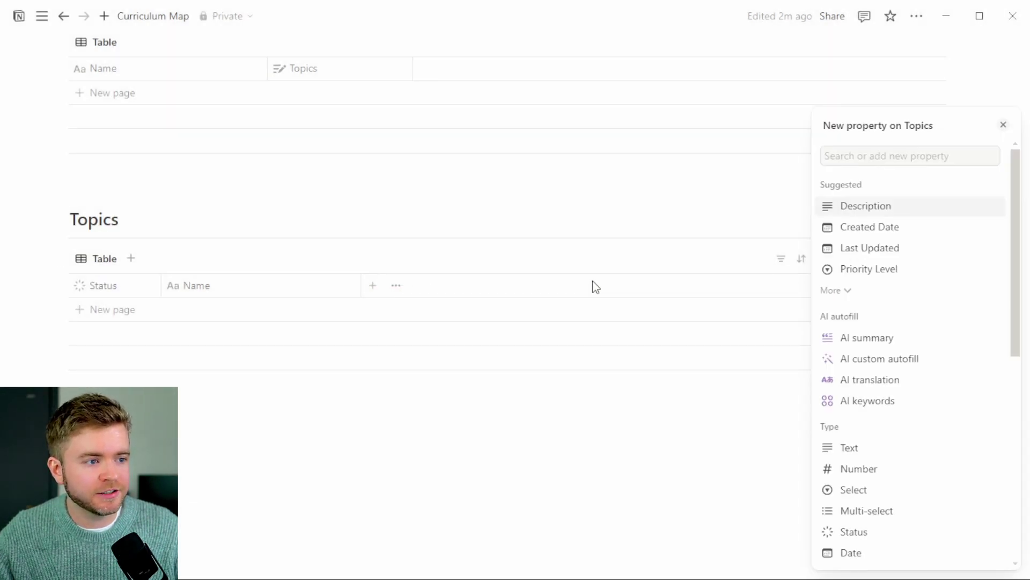
pyautogui.scroll(-3, 936, 197)
pyautogui.click(865, 303)
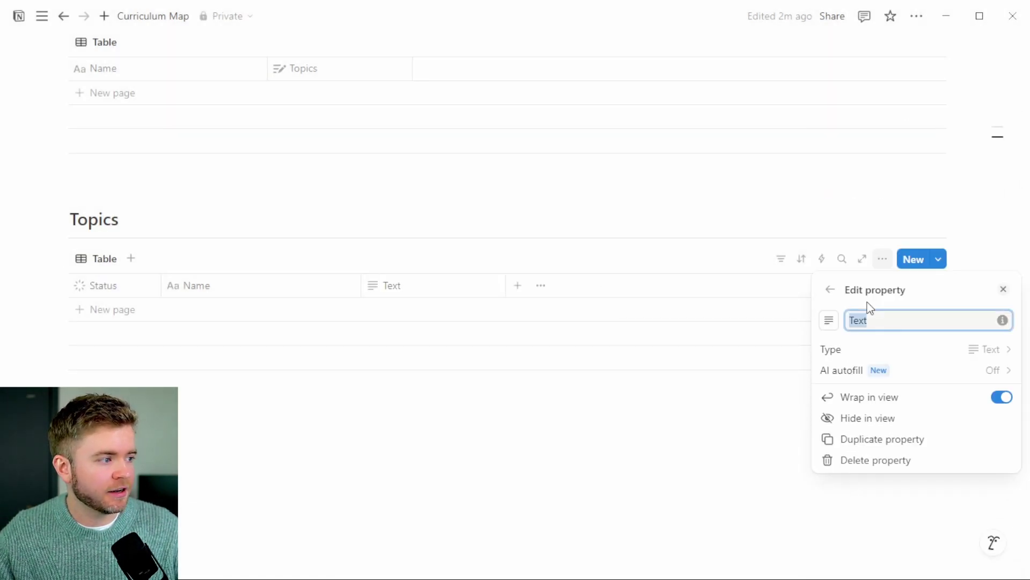
pyautogui.write('Week')
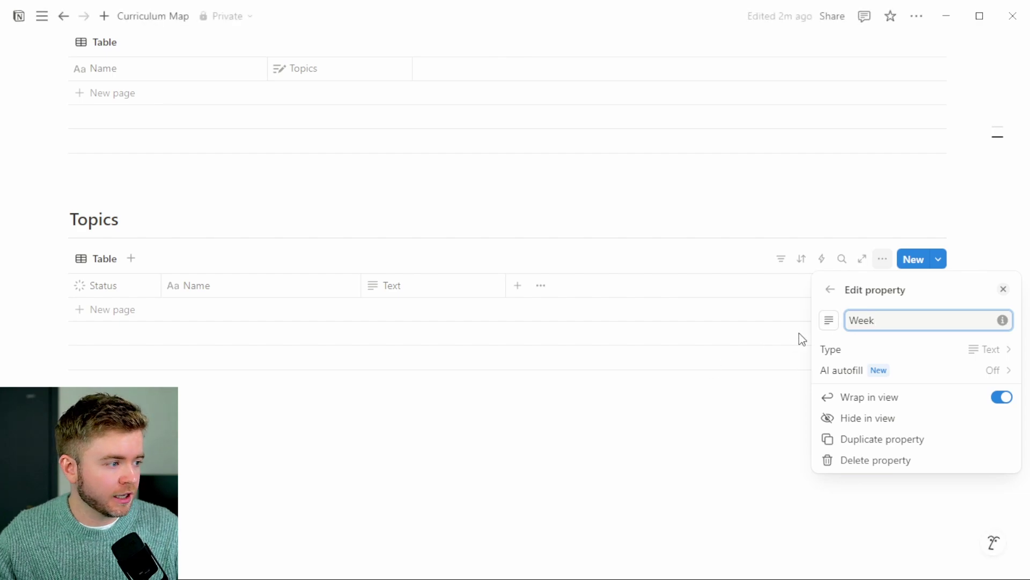
pyautogui.click(832, 322)
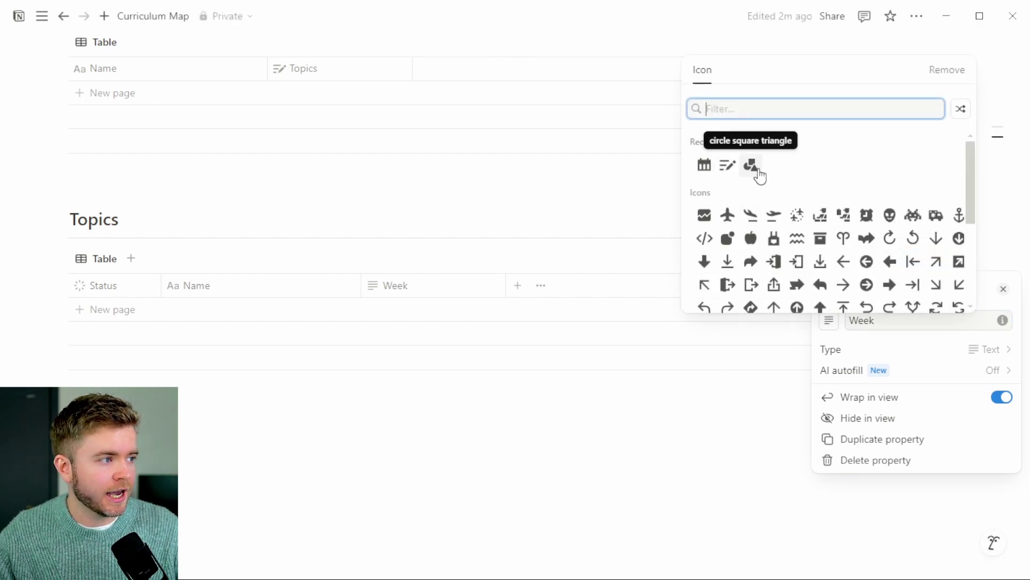
pyautogui.click(703, 166)
pyautogui.click(449, 210)
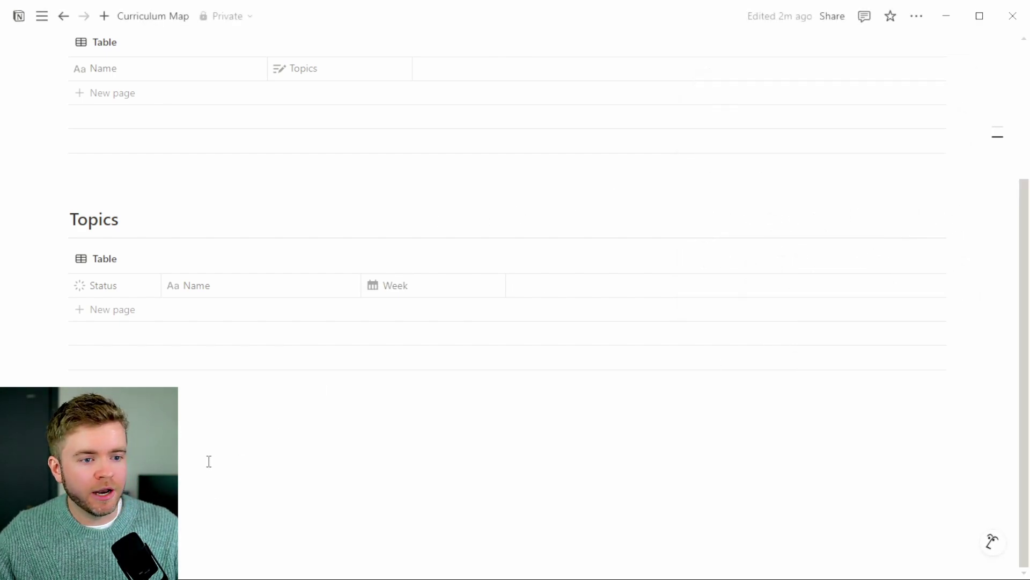
# Ask AI below the Topics database for all weeks of the year, comma-separated like "Week 01, Week 02, Week 03, etc", and accept the result
pyautogui.click(198, 431)
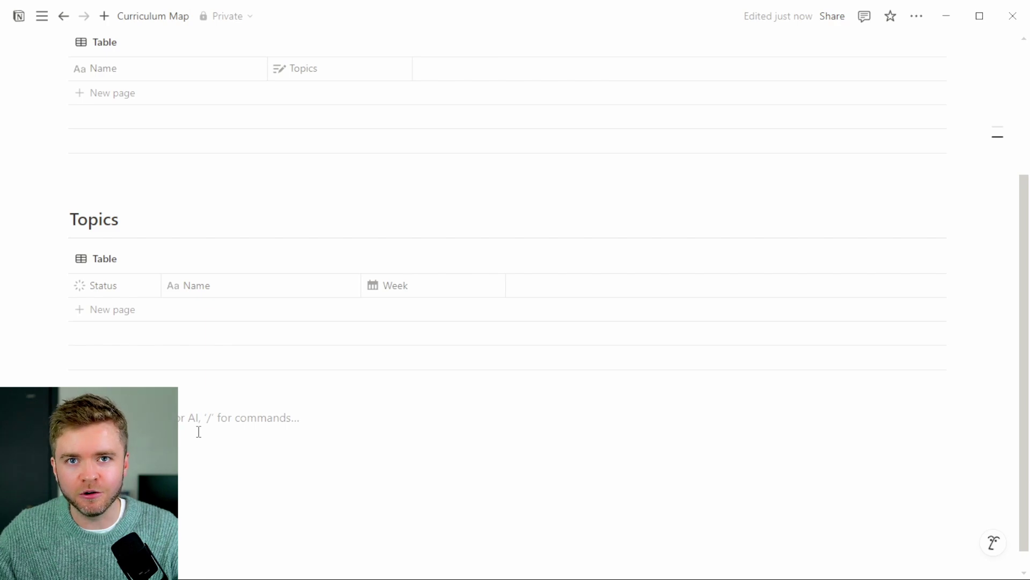
pyautogui.press('space')
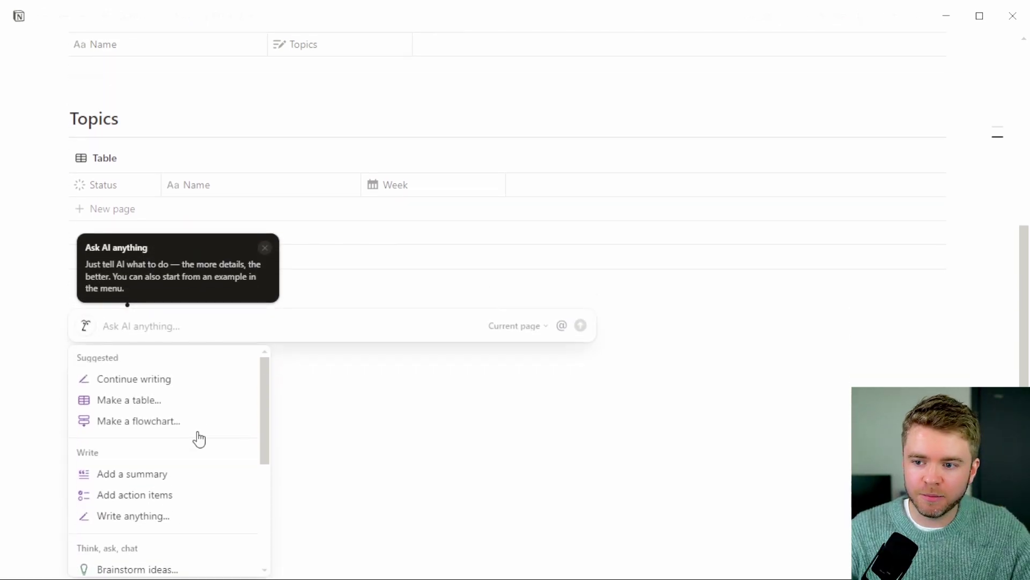
pyautogui.write('give me all of th')
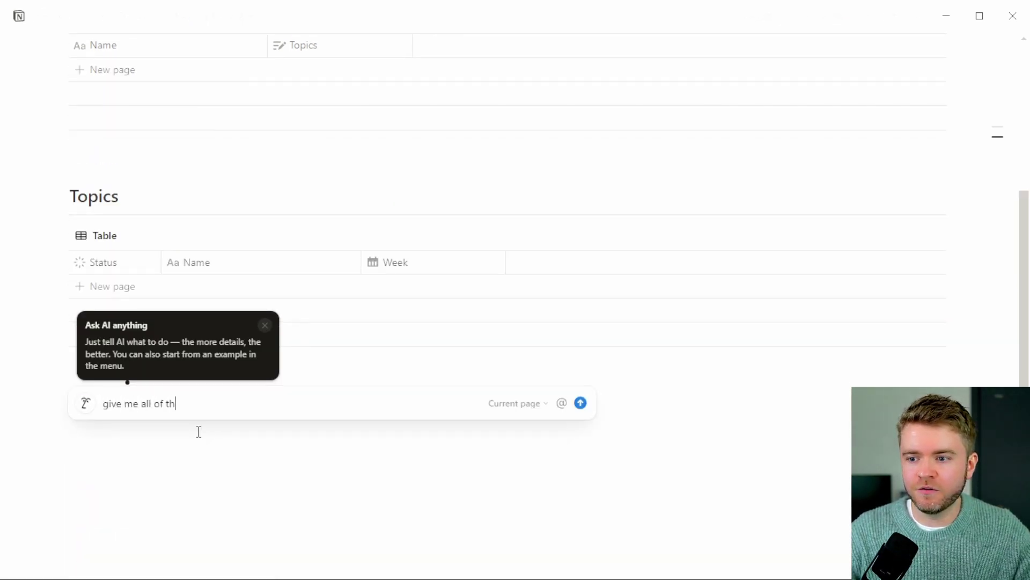
pyautogui.write('e weeks of the ')
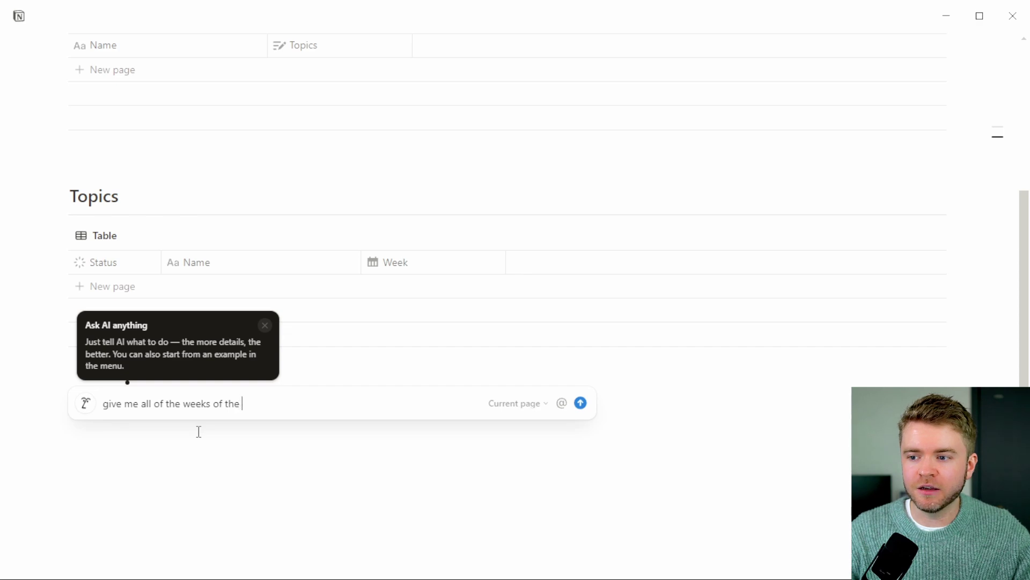
pyautogui.write('year separat')
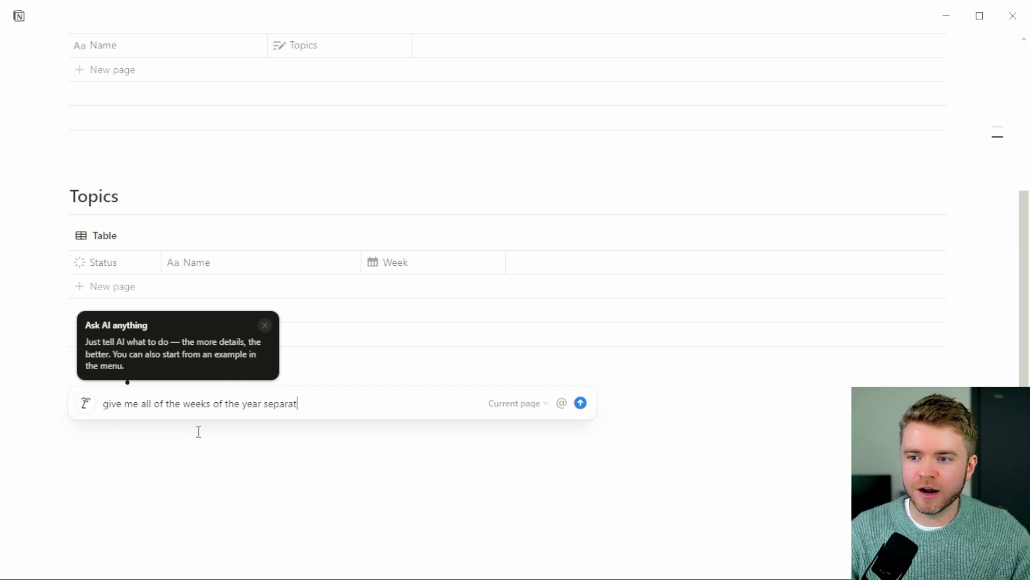
pyautogui.write('ed by a comma like so “Week 01')
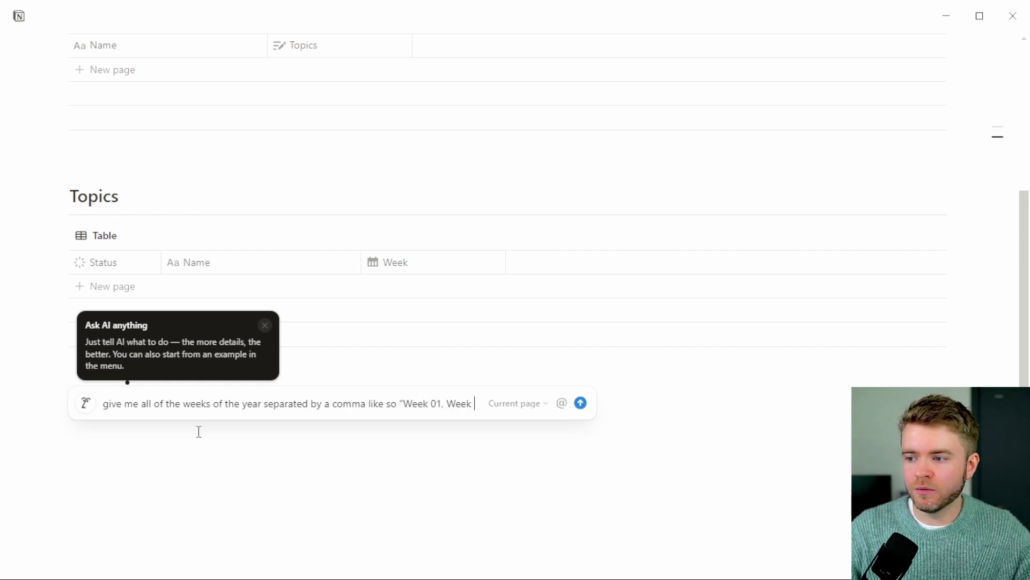
pyautogui.write(', Week 03')
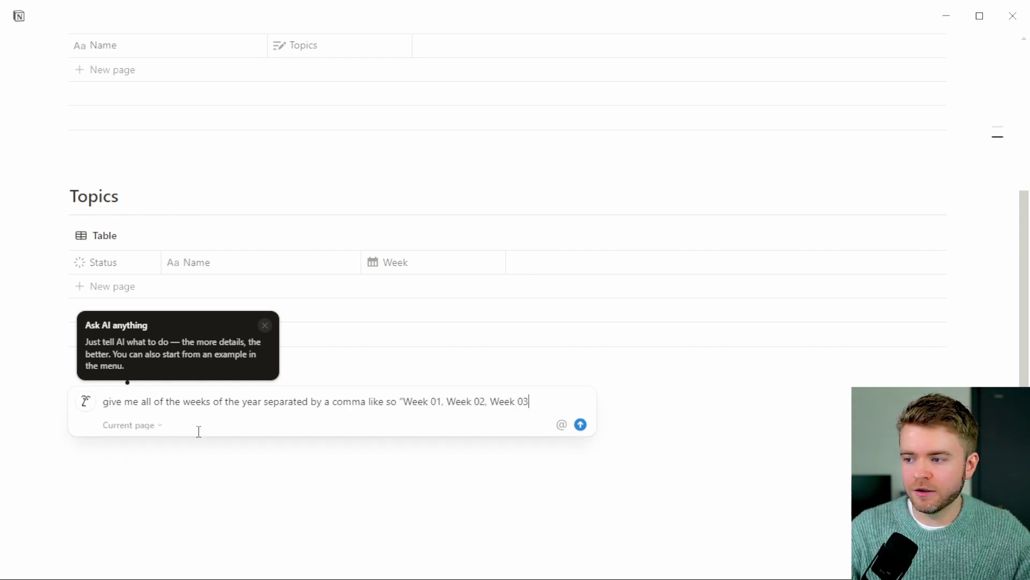
pyautogui.write(', etc”')
pyautogui.press('Return')
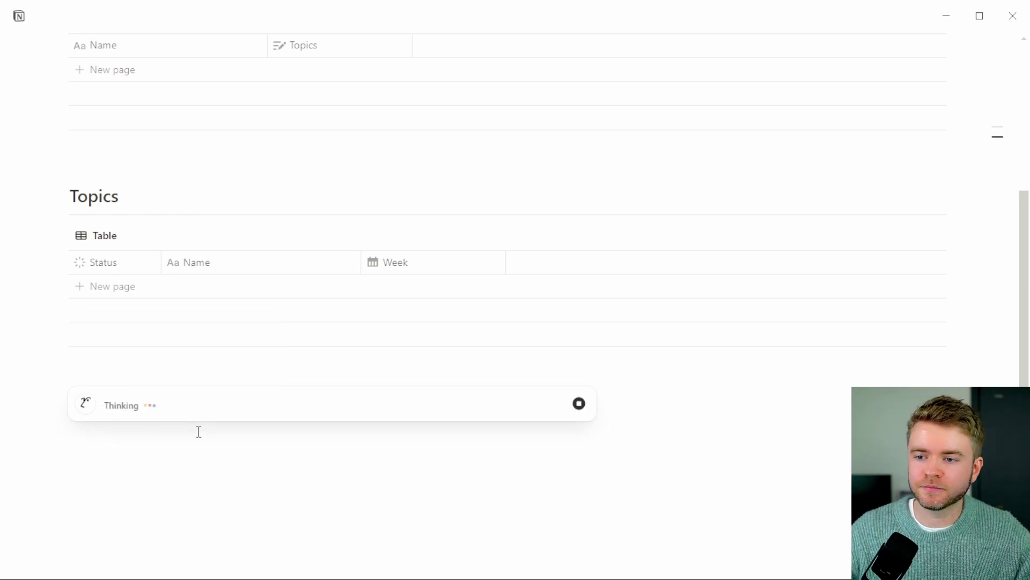
pyautogui.click(162, 457)
pyautogui.scroll(-4, 240, 391)
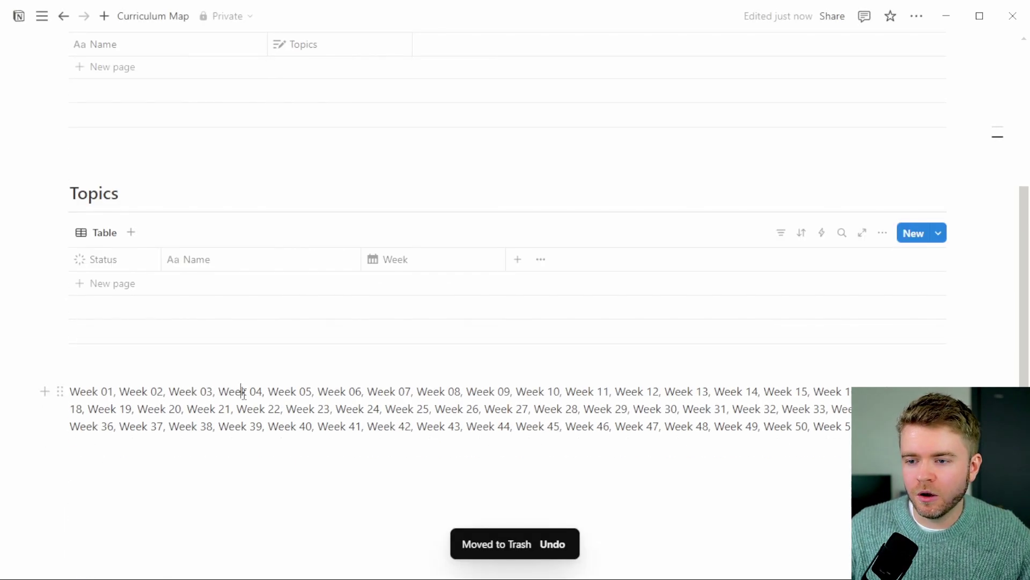
# Copy the generated list of weeks into the Week cell of a new row in the Topics database
pyautogui.tripleClick(239, 390)
pyautogui.hotkey('ctrl', 'c')
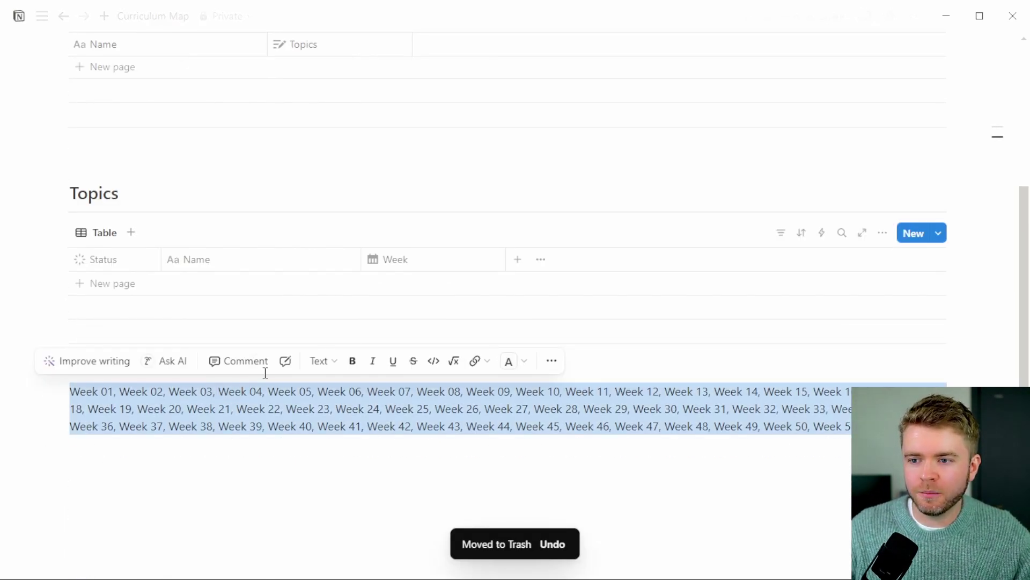
pyautogui.click(404, 285)
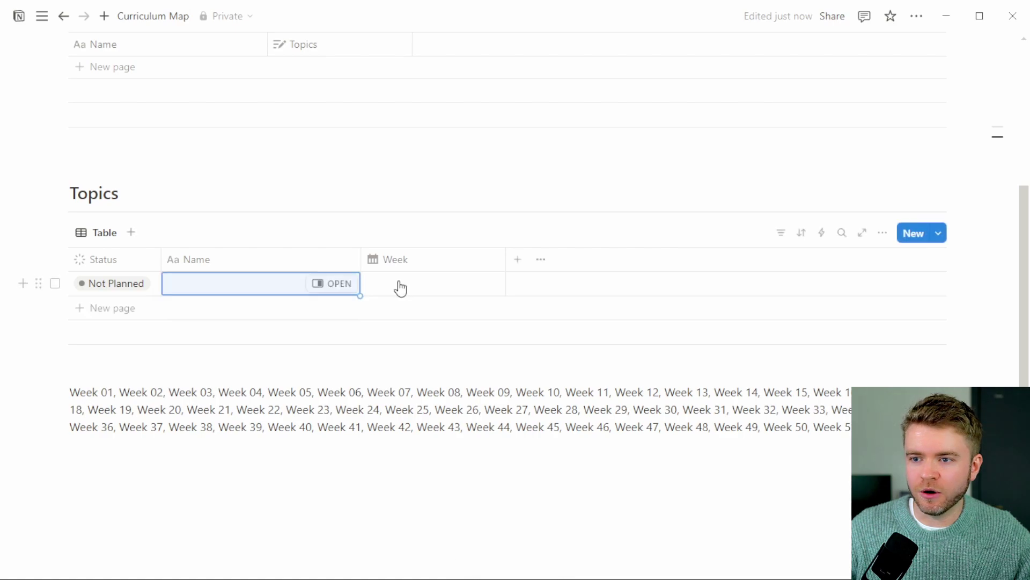
pyautogui.click(394, 283)
pyautogui.hotkey('ctrl', 'v')
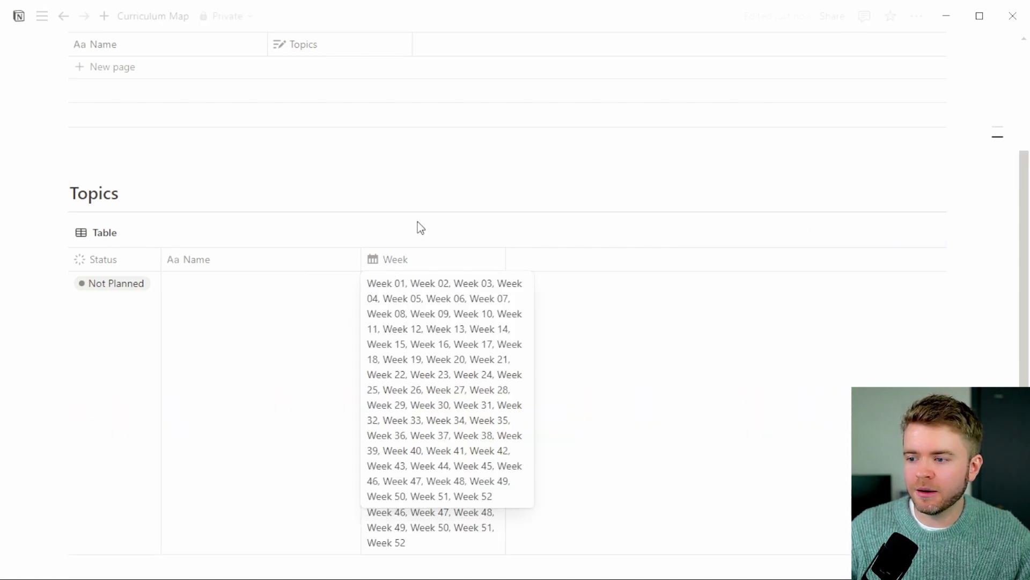
pyautogui.press('Escape')
# Change the Week property's type from Text to Select and sort its options alphabetically
pyautogui.click(393, 260)
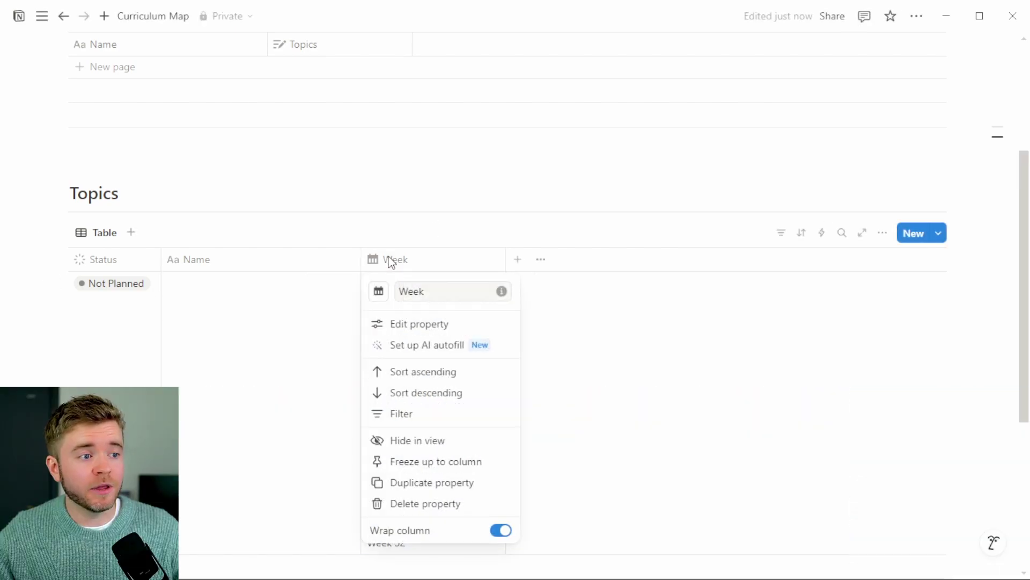
pyautogui.click(421, 330)
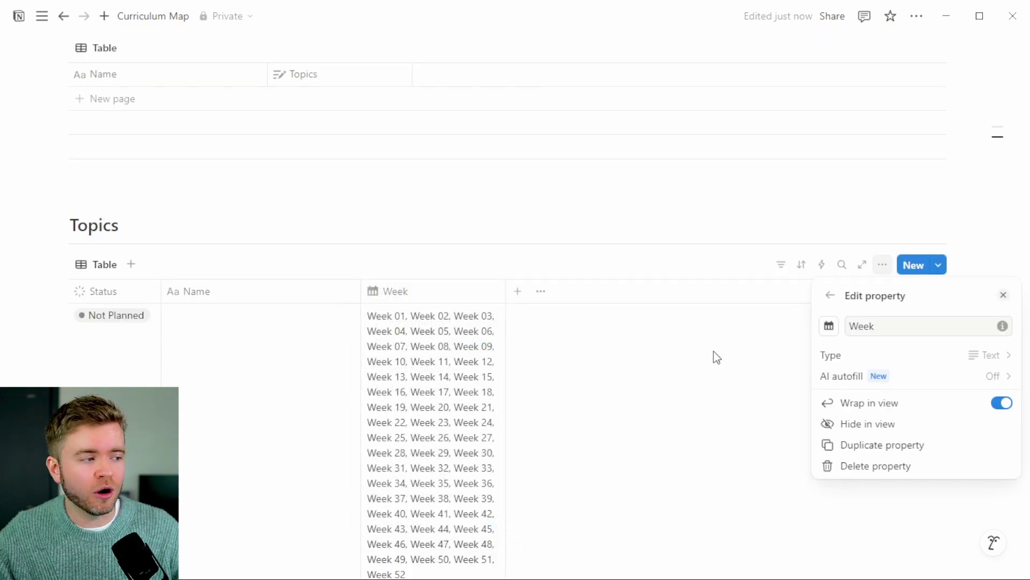
pyautogui.click(929, 357)
pyautogui.scroll(-3, 923, 333)
pyautogui.click(895, 214)
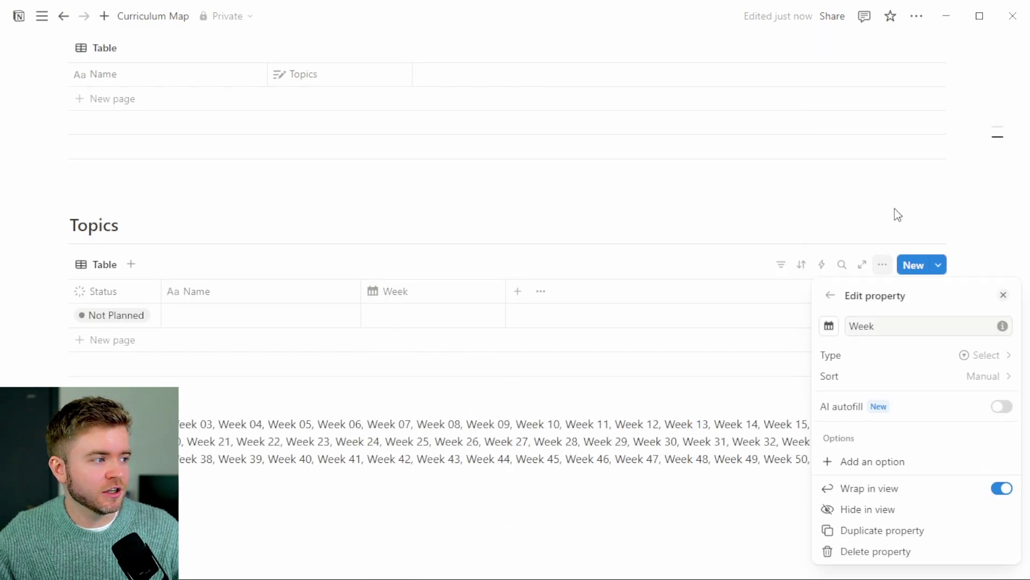
pyautogui.scroll(-3, 932, 313)
pyautogui.scroll(-10, 926, 237)
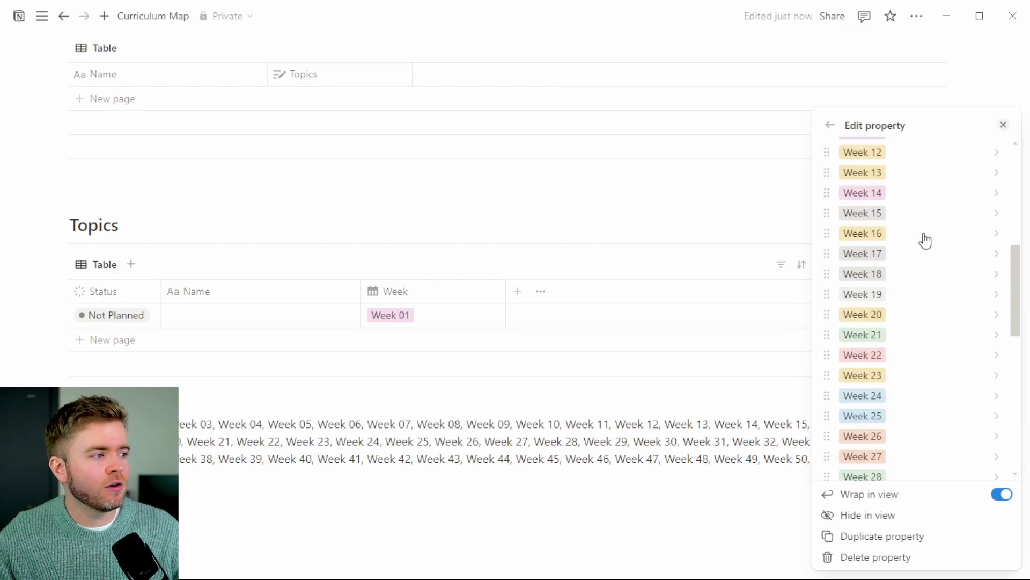
pyautogui.scroll(-1, 925, 241)
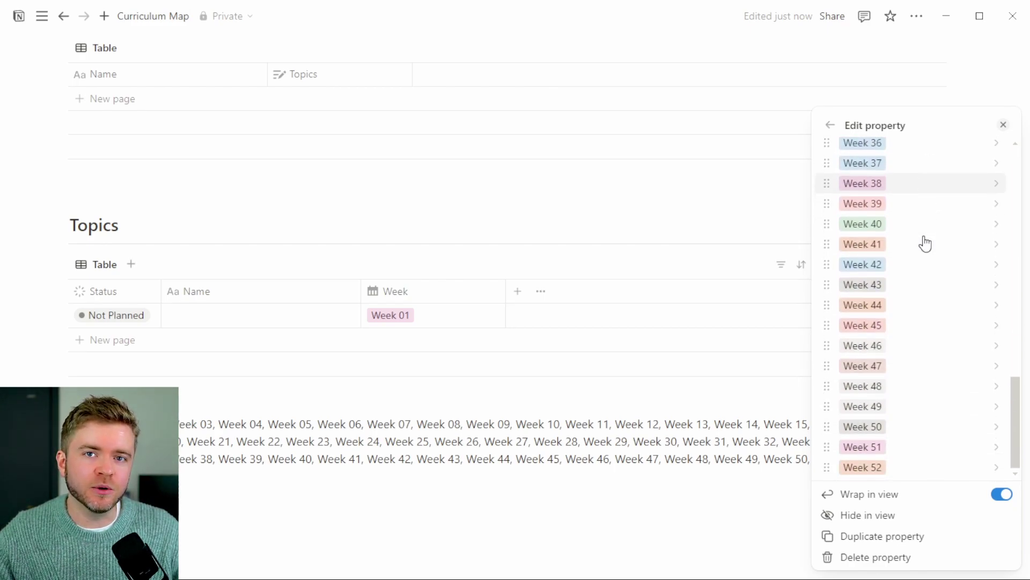
pyautogui.scroll(12, 928, 338)
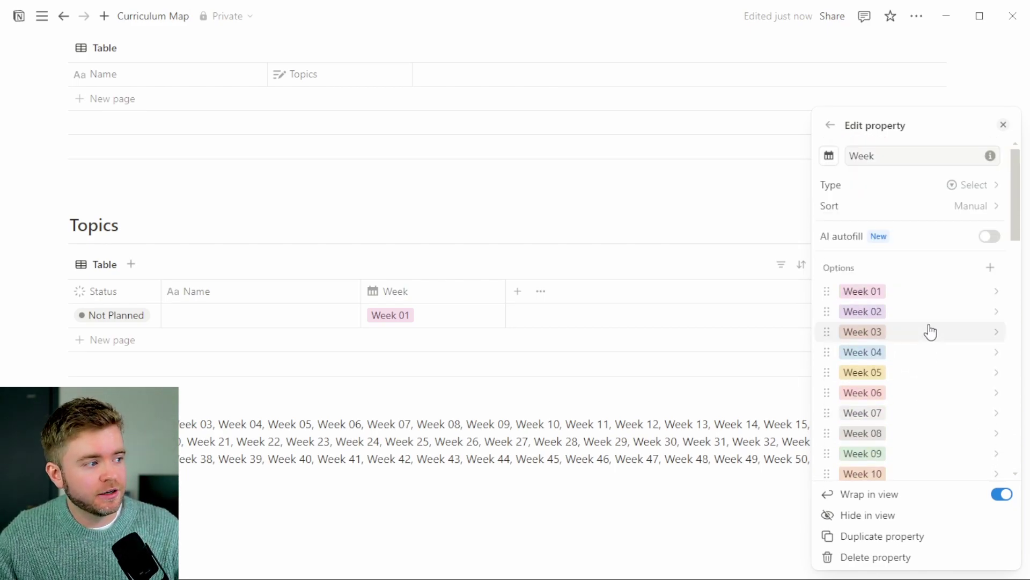
pyautogui.click(974, 208)
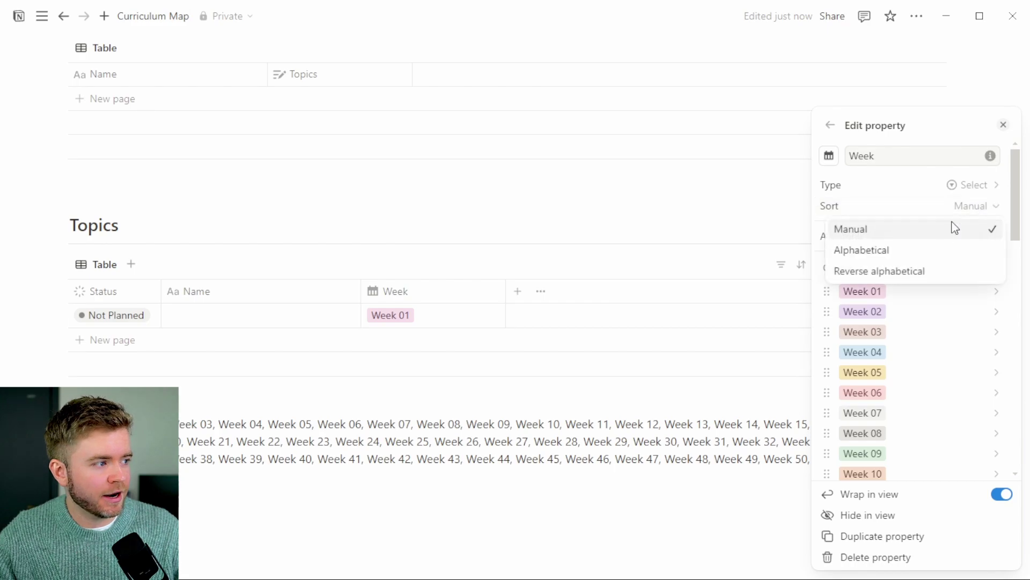
pyautogui.click(902, 253)
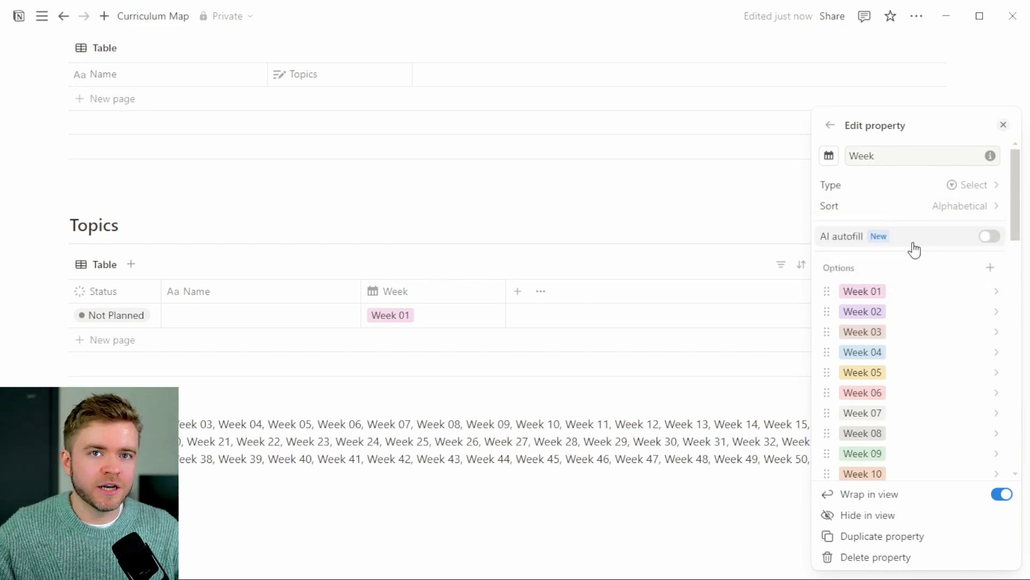
# Set the color of every Week option, from Week 01 to Week 52, to Default
pyautogui.click(911, 295)
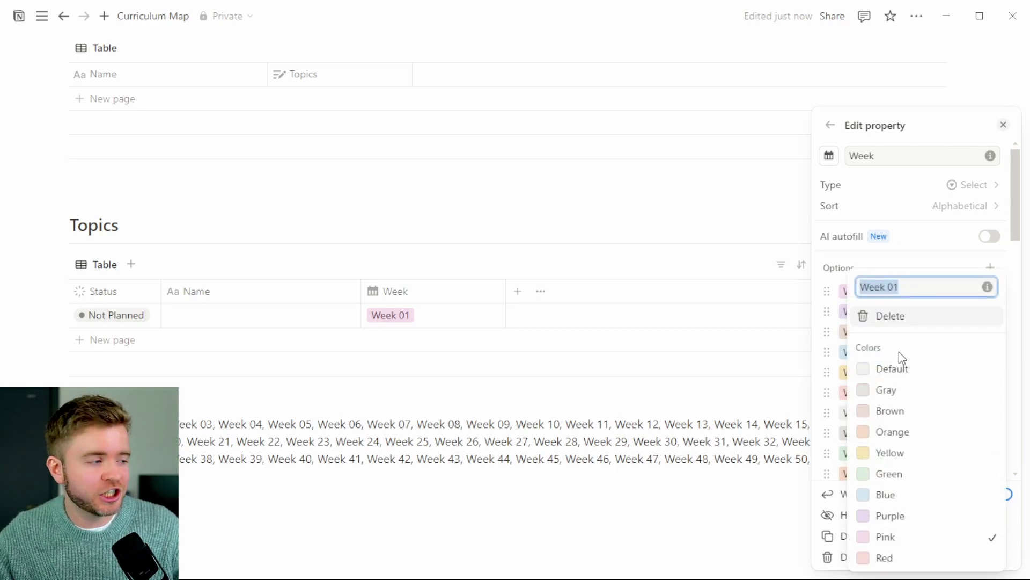
pyautogui.click(906, 370)
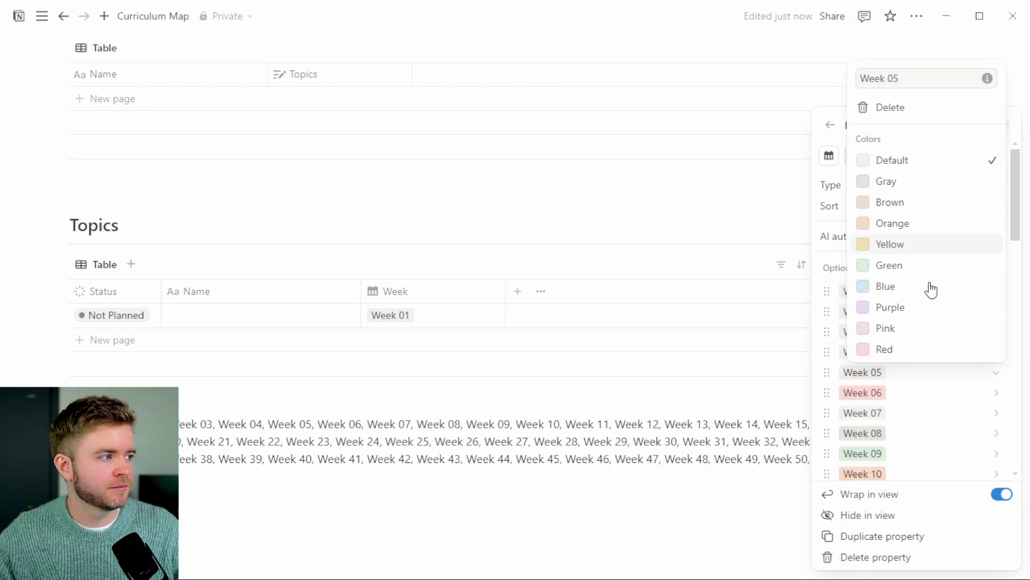
pyautogui.click(910, 122)
pyautogui.click(927, 170)
pyautogui.scroll(-5, 904, 216)
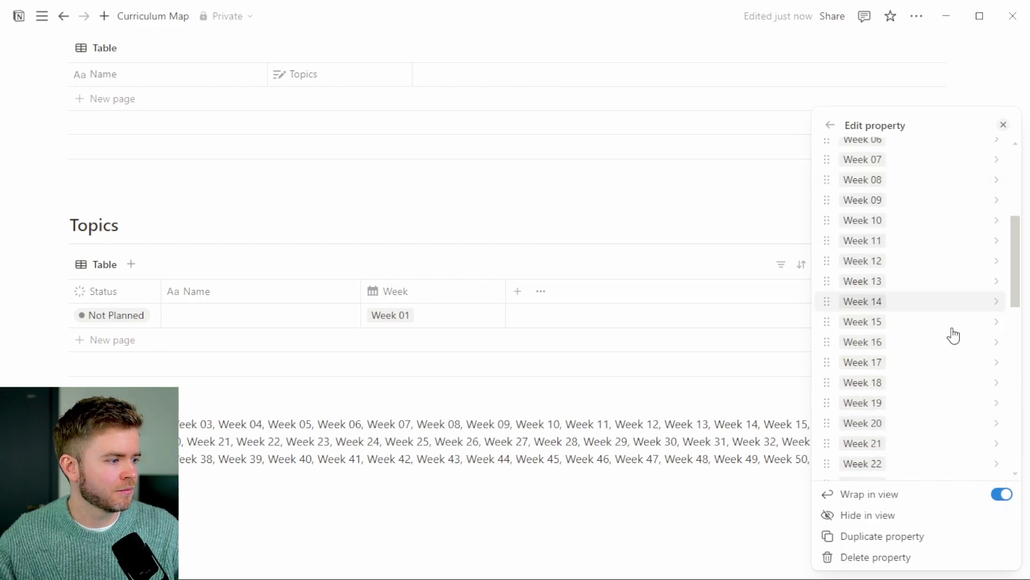
pyautogui.click(912, 205)
pyautogui.click(908, 308)
pyautogui.scroll(-3, 913, 322)
pyautogui.click(912, 328)
pyautogui.click(893, 471)
pyautogui.click(893, 462)
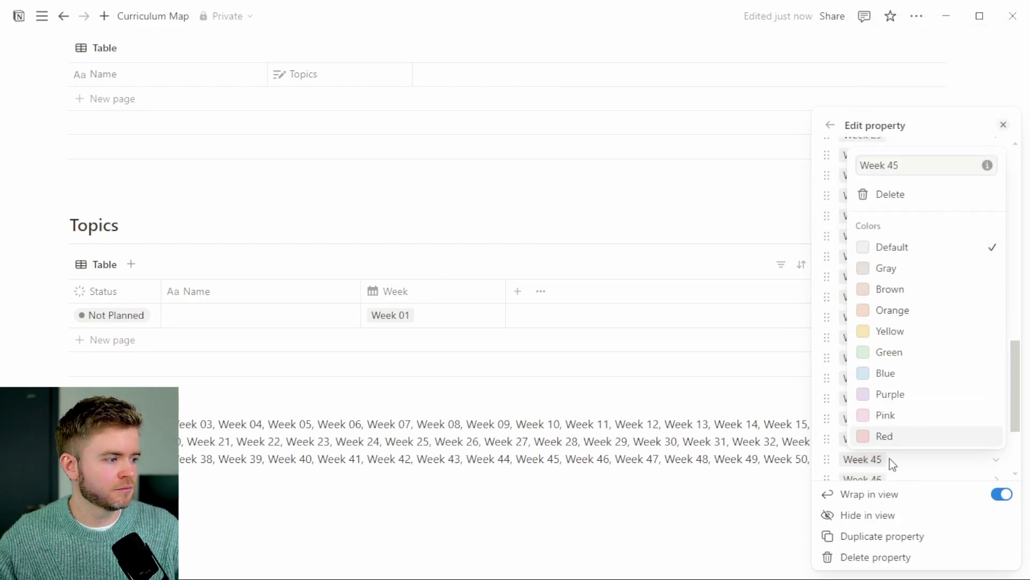
pyautogui.click(891, 243)
pyautogui.scroll(-10, 930, 370)
pyautogui.scroll(12, 930, 371)
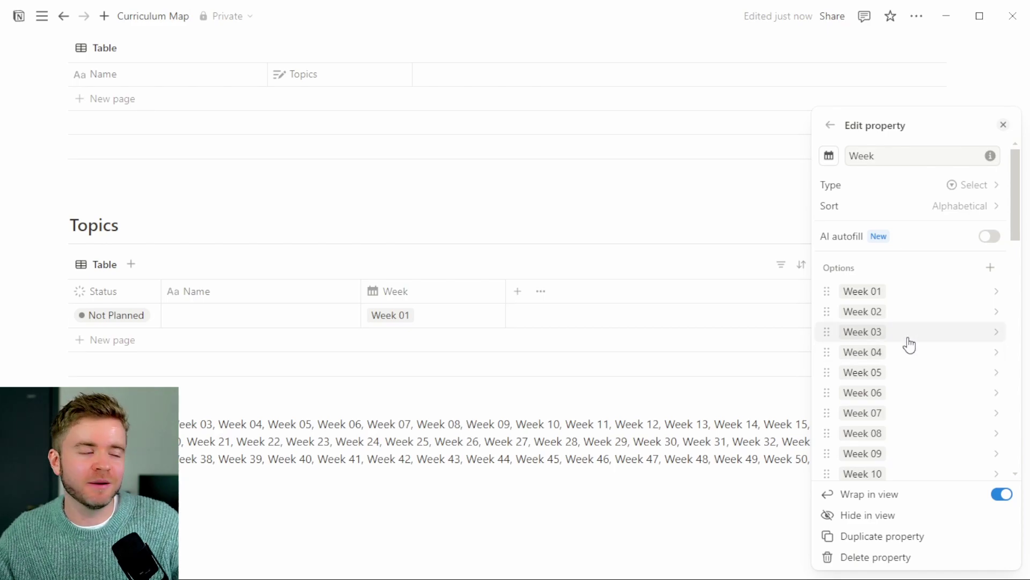
# Delete the leftover text block listing the weeks below the Topics database
pyautogui.click(456, 417)
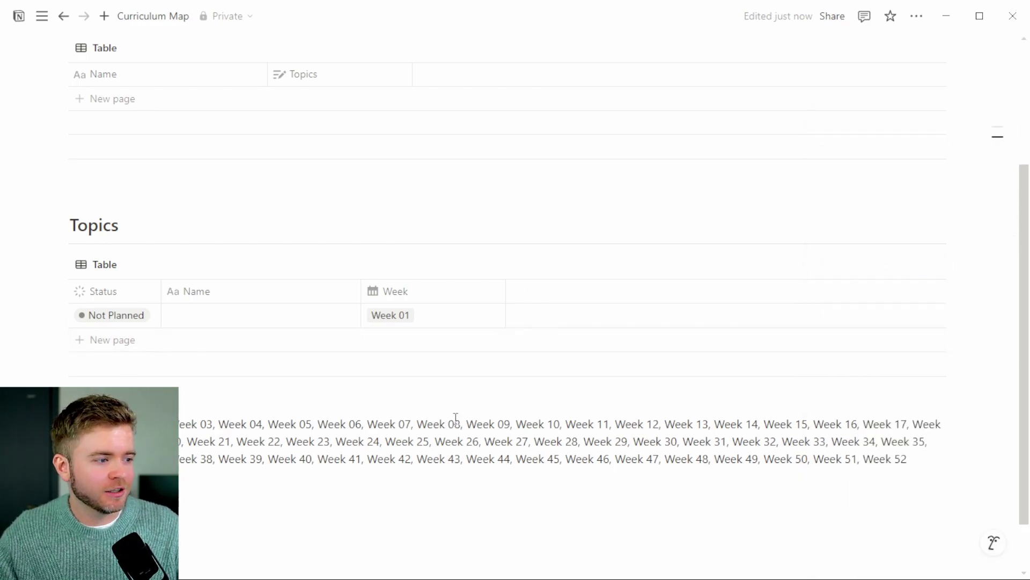
pyautogui.hotkey('ctrl', 'a')
pyautogui.press('BackSpace')
pyautogui.press('BackSpace')
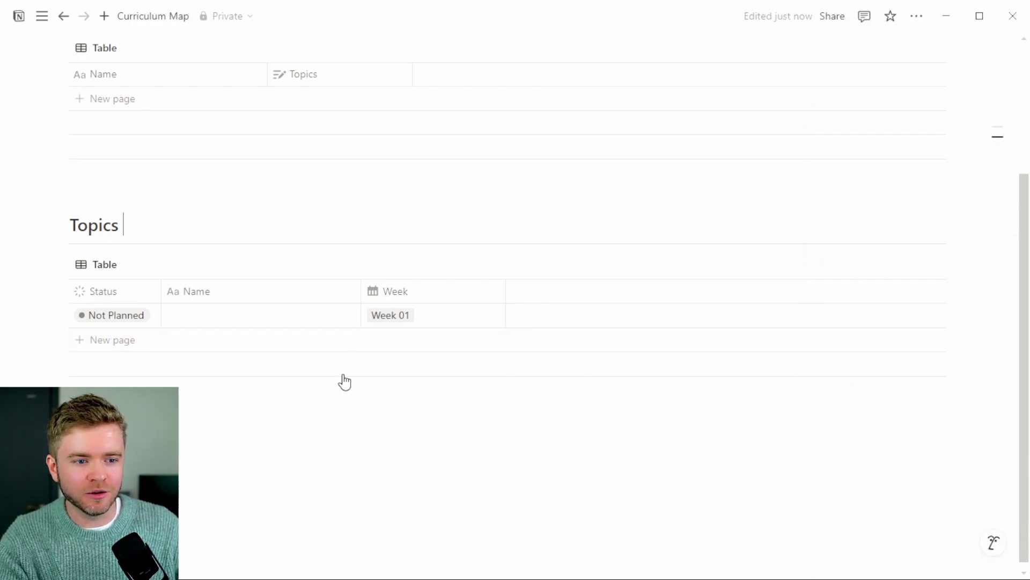
# Look through the Week options offered for the row in the Topics database
pyautogui.click(439, 317)
pyautogui.scroll(-10, 483, 284)
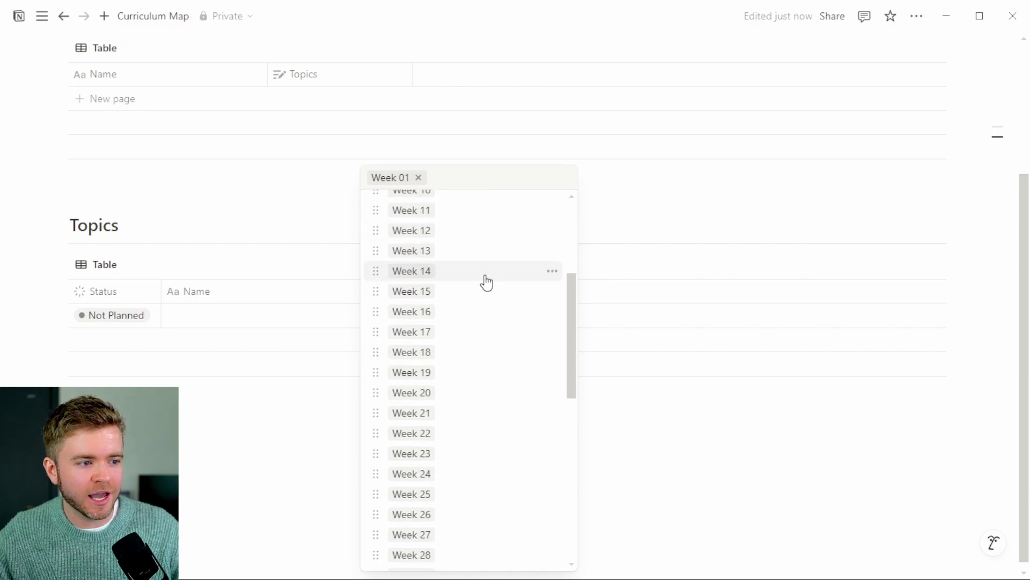
pyautogui.scroll(-3, 482, 293)
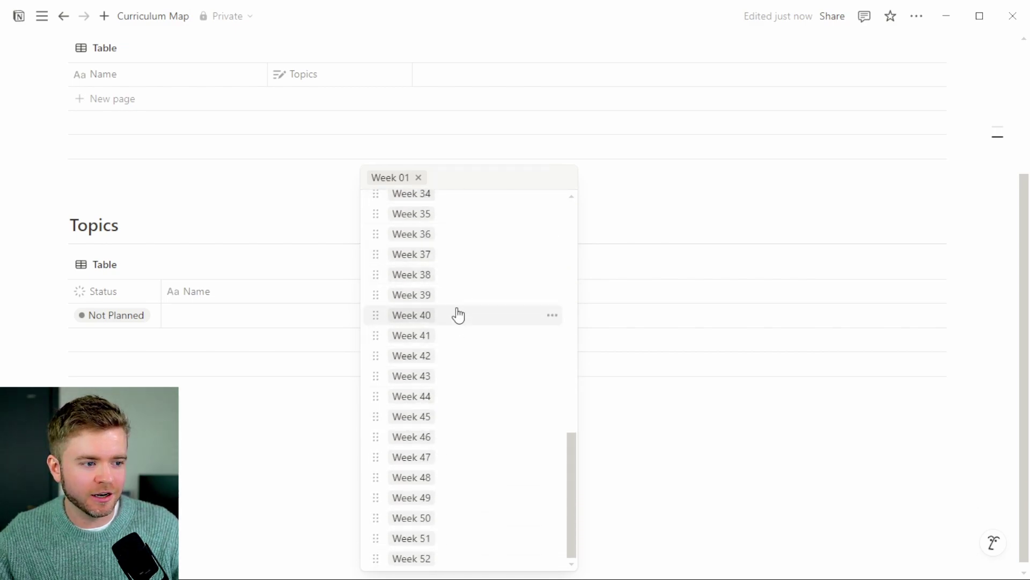
pyautogui.scroll(15, 478, 401)
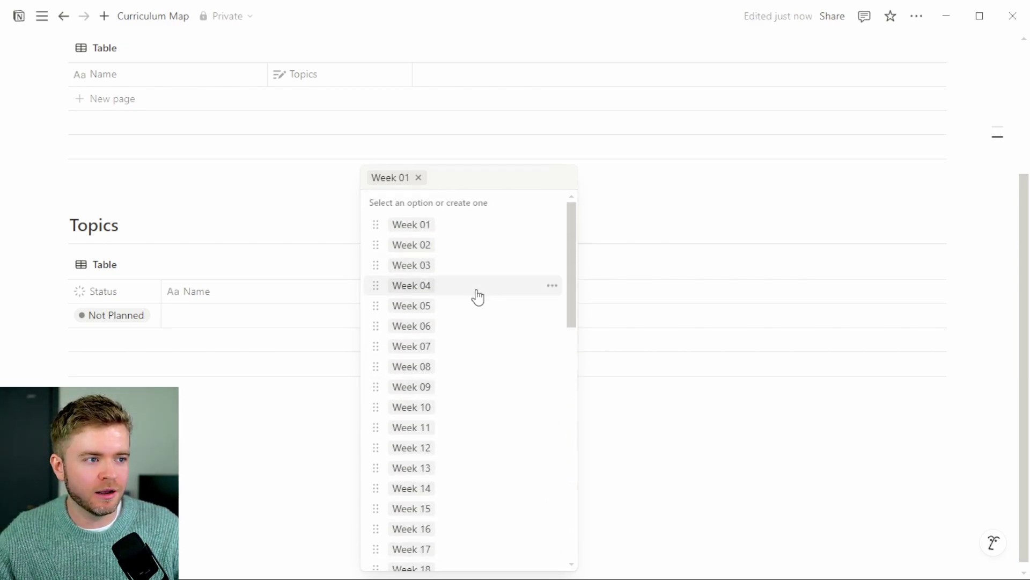
pyautogui.press('Escape')
pyautogui.click(413, 235)
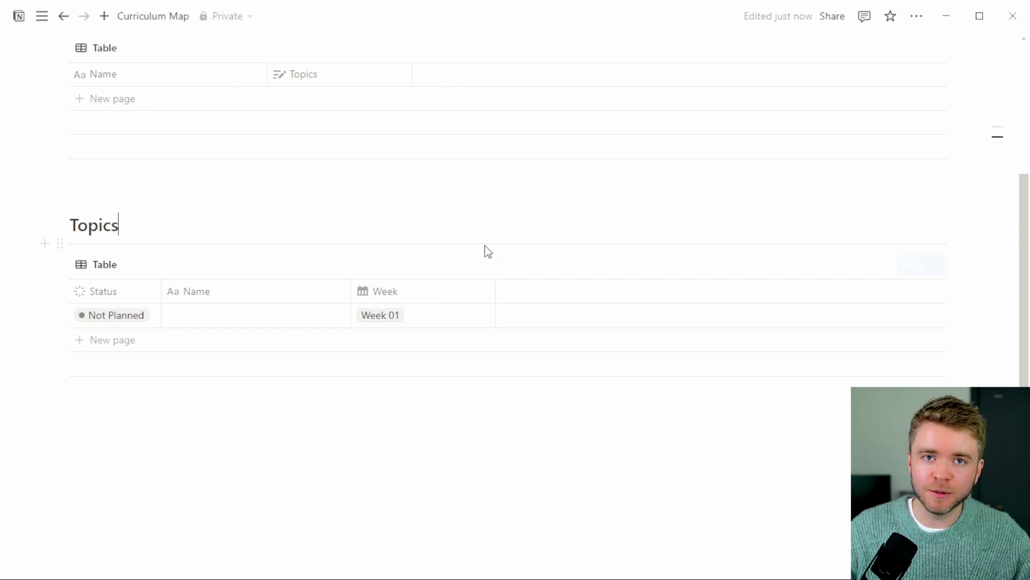
# Add a Text property after Week in the Topics database and duplicate it twice
pyautogui.click(507, 291)
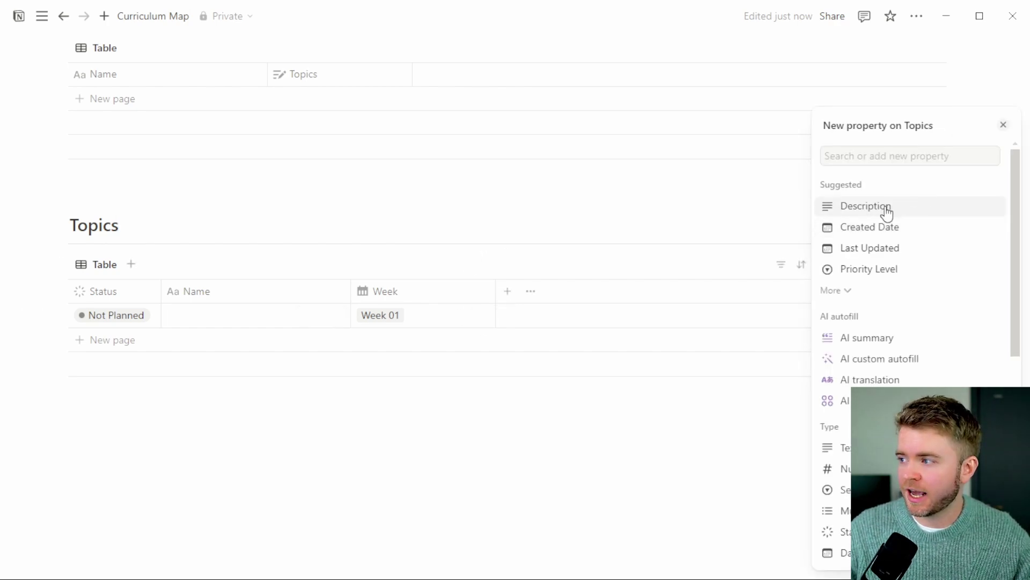
pyautogui.scroll(-3, 888, 322)
pyautogui.click(846, 301)
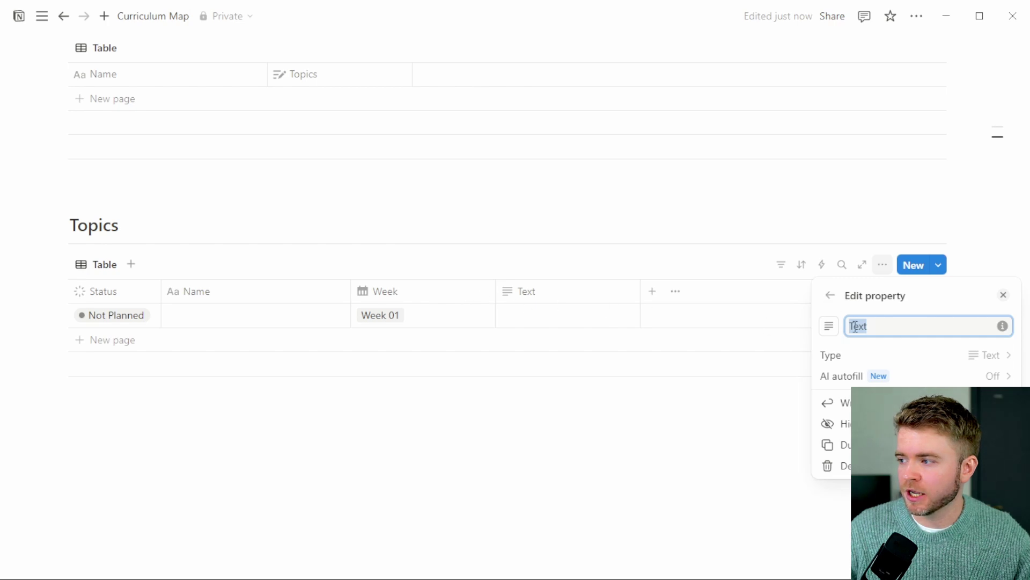
pyautogui.click(535, 271)
pyautogui.click(541, 290)
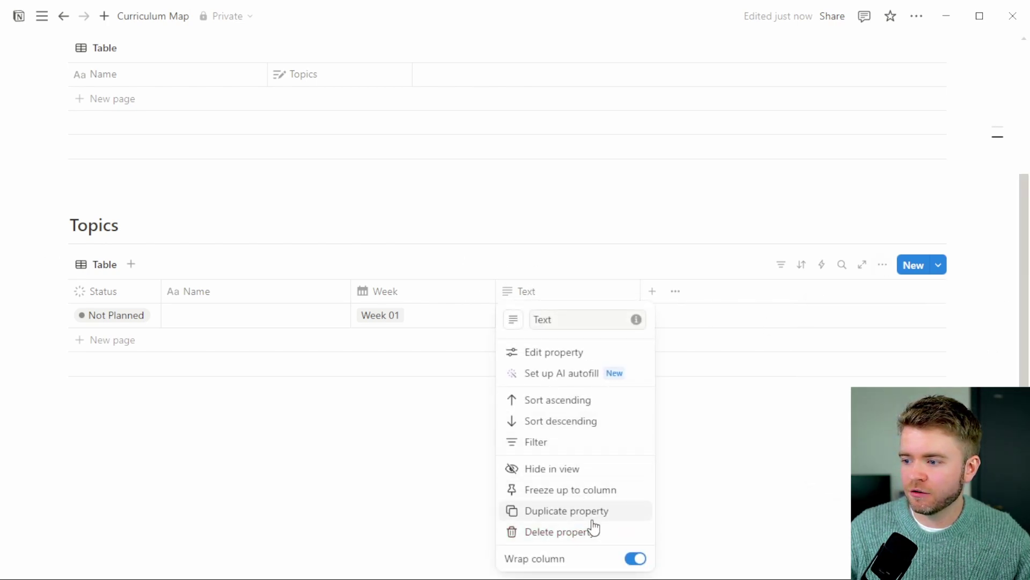
pyautogui.click(593, 518)
pyautogui.click(522, 293)
pyautogui.click(560, 508)
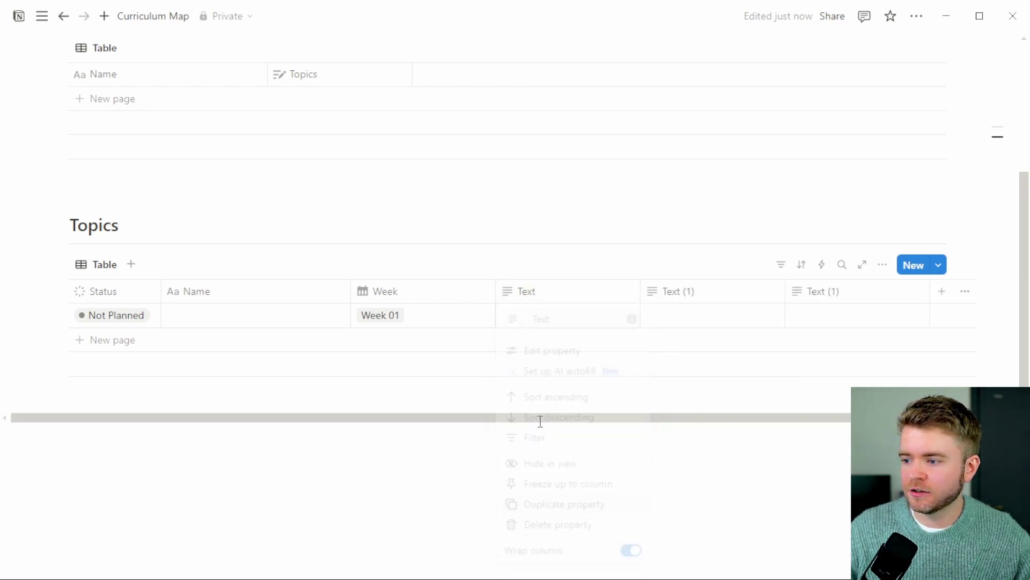
# Rename the first Text property in the Topics database as Standards
pyautogui.click(532, 289)
pyautogui.doubleClick(550, 317)
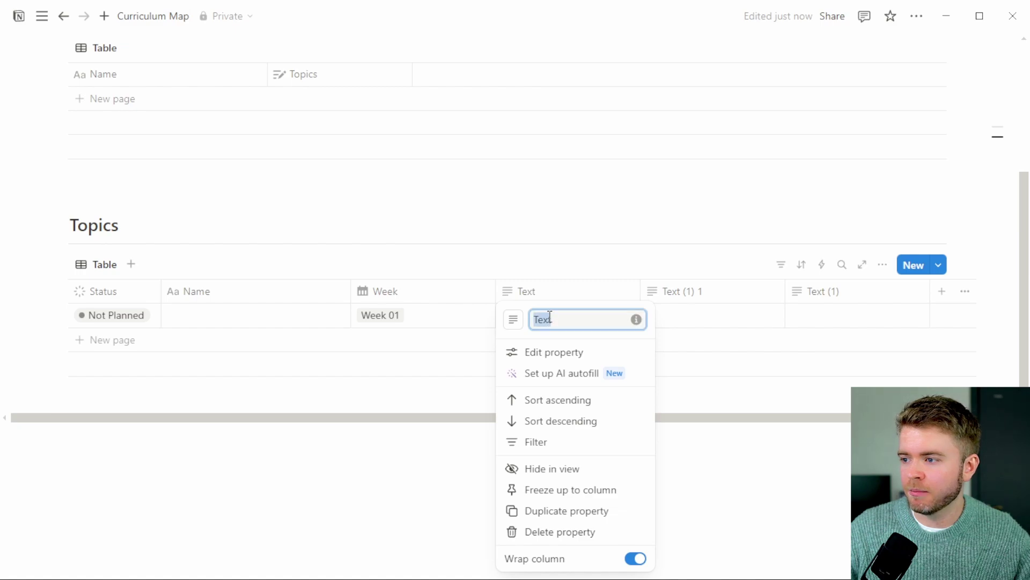
pyautogui.write('Stra')
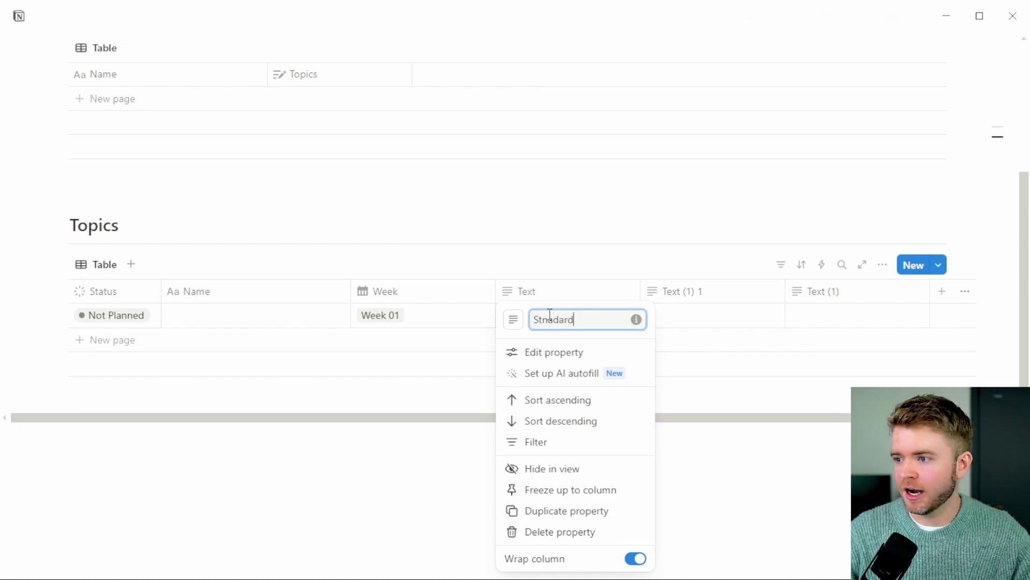
pyautogui.press('Return')
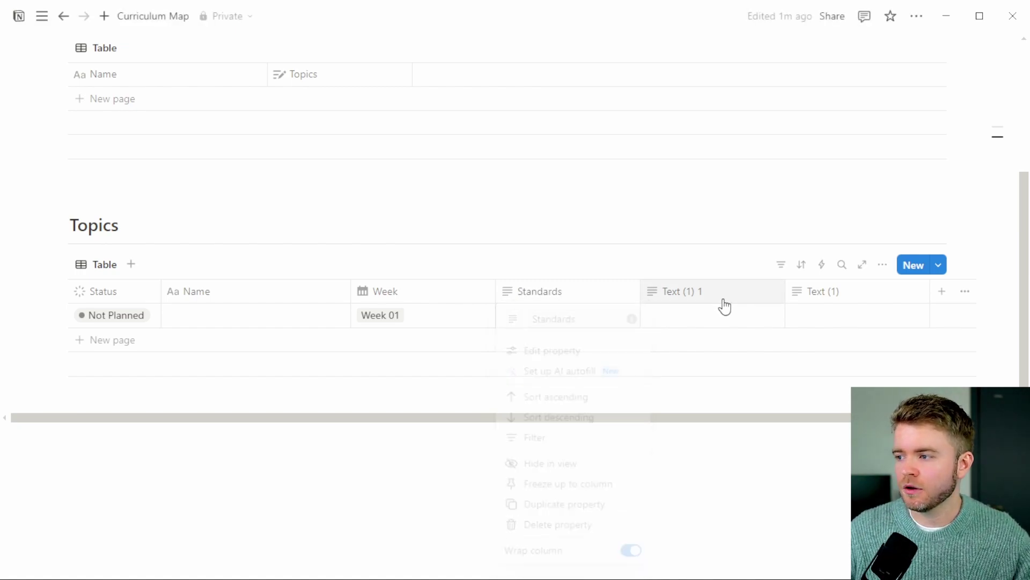
# Rename the two duplicated text properties in the Topics database as Assessment and Activities
pyautogui.click(720, 294)
pyautogui.tripleClick(716, 319)
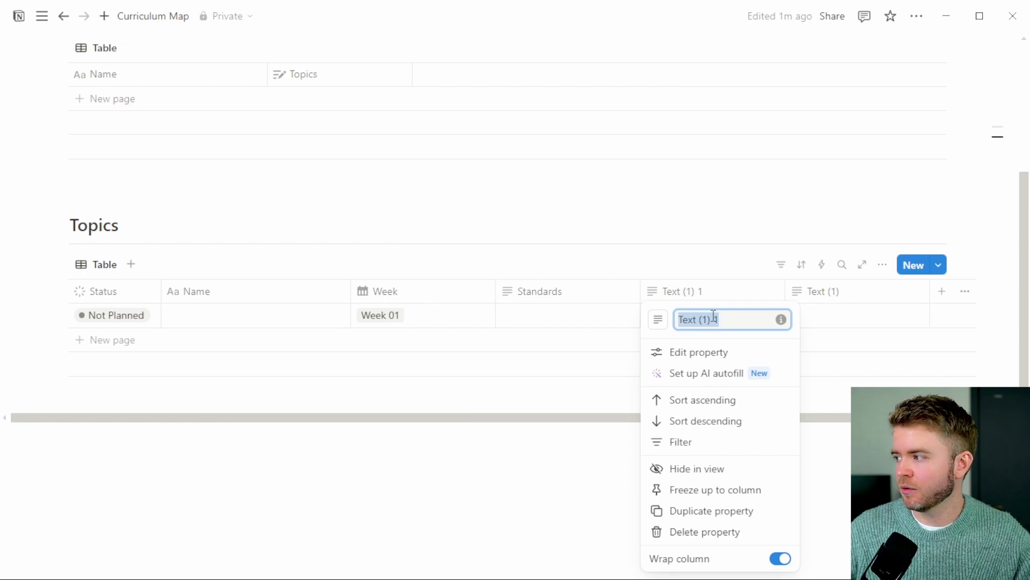
pyautogui.write('Assessment')
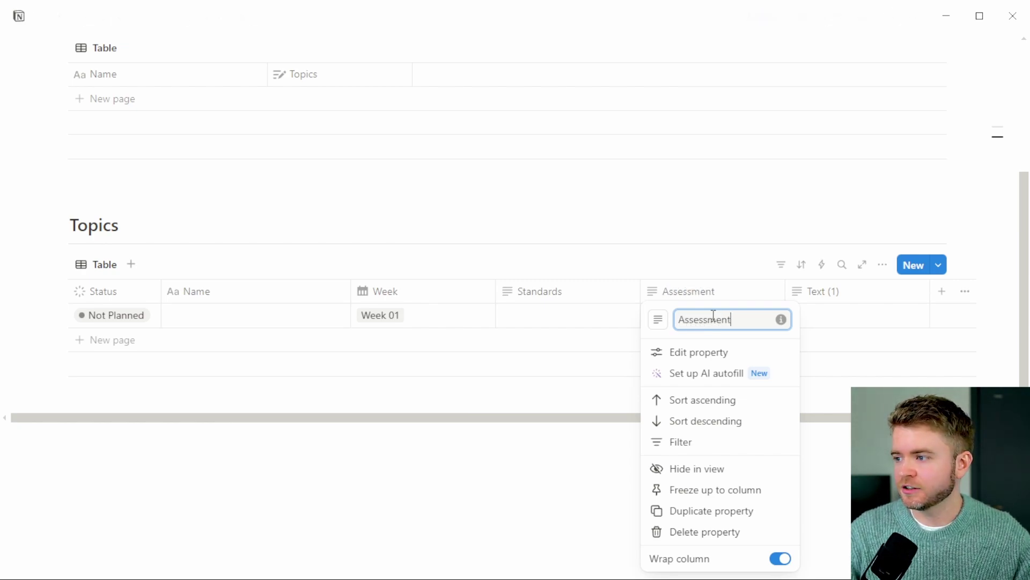
pyautogui.click(821, 294)
pyautogui.tripleClick(837, 319)
pyautogui.write('Acti')
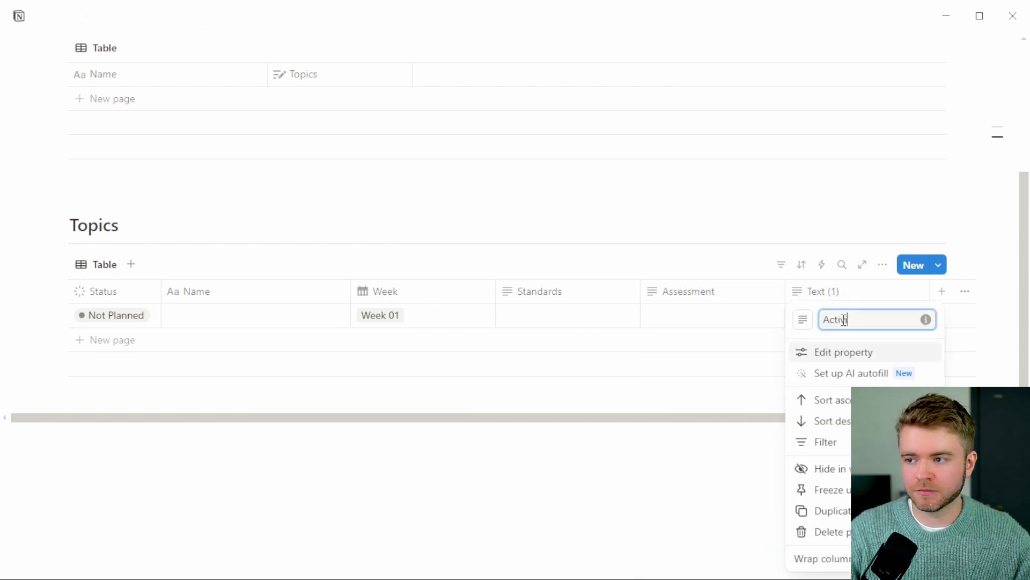
pyautogui.write('vities')
pyautogui.click(843, 352)
pyautogui.press('Escape')
# Narrow the Standards, Assessment and Activities columns so that the whole Topics table fits the page width
pyautogui.moveTo(641, 322); pyautogui.dragTo(599, 322)
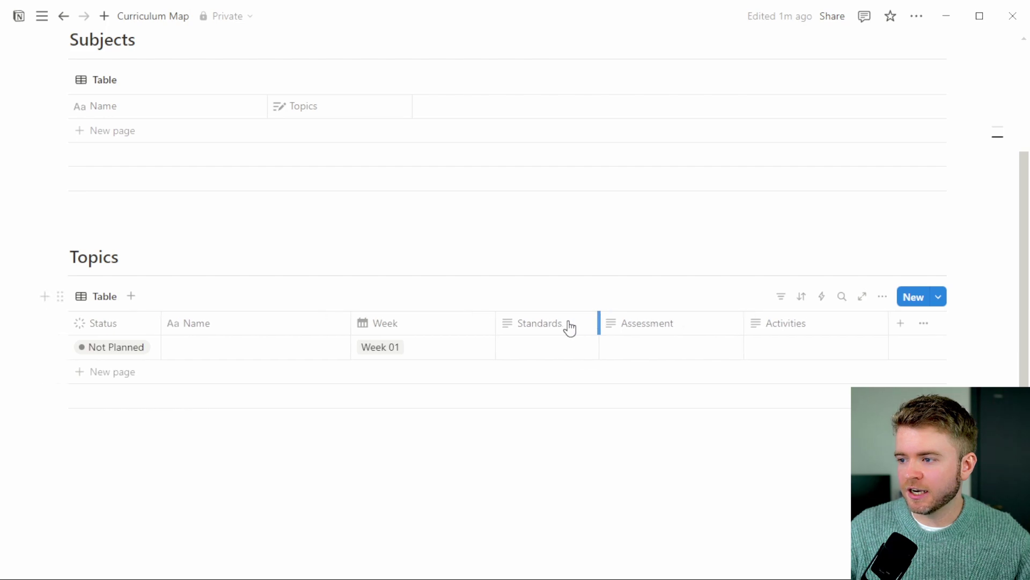
pyautogui.moveTo(744, 322); pyautogui.dragTo(710, 322)
pyautogui.moveTo(854, 322); pyautogui.dragTo(807, 322)
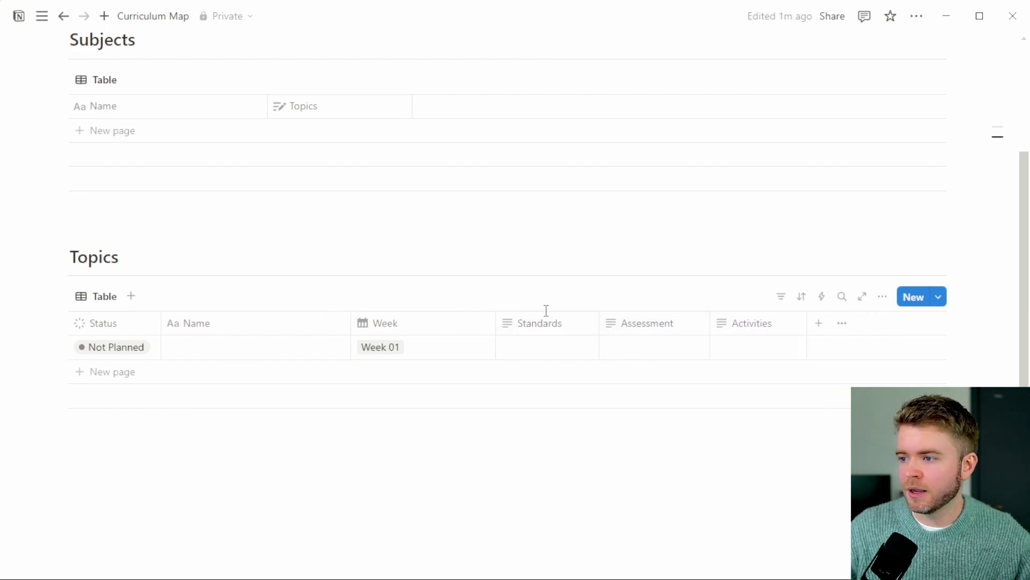
# Give the Standards property a bow-and-arrow icon and the Assessment property a light bulb icon
pyautogui.click(548, 322)
pyautogui.click(513, 58)
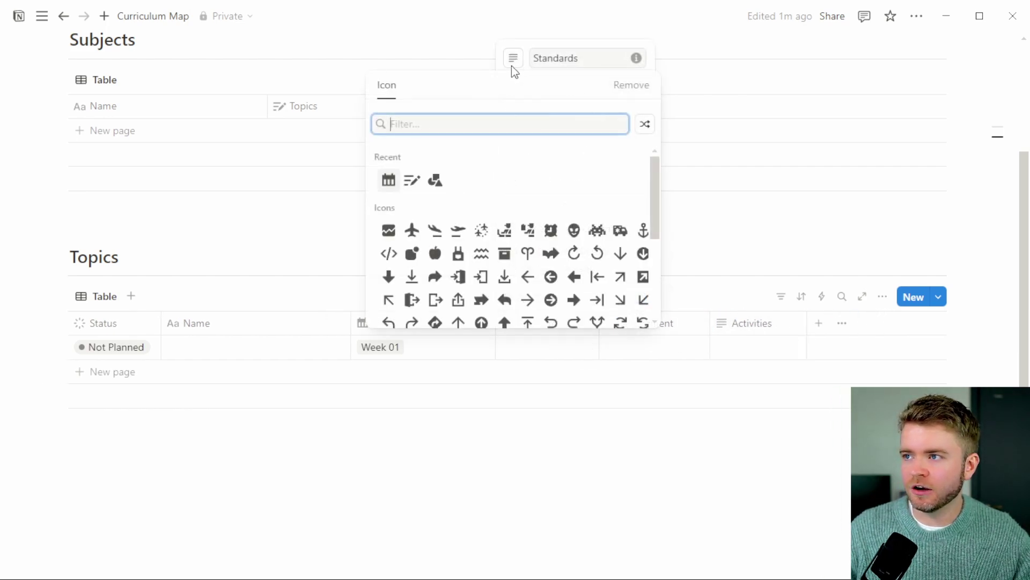
pyautogui.write('bow')
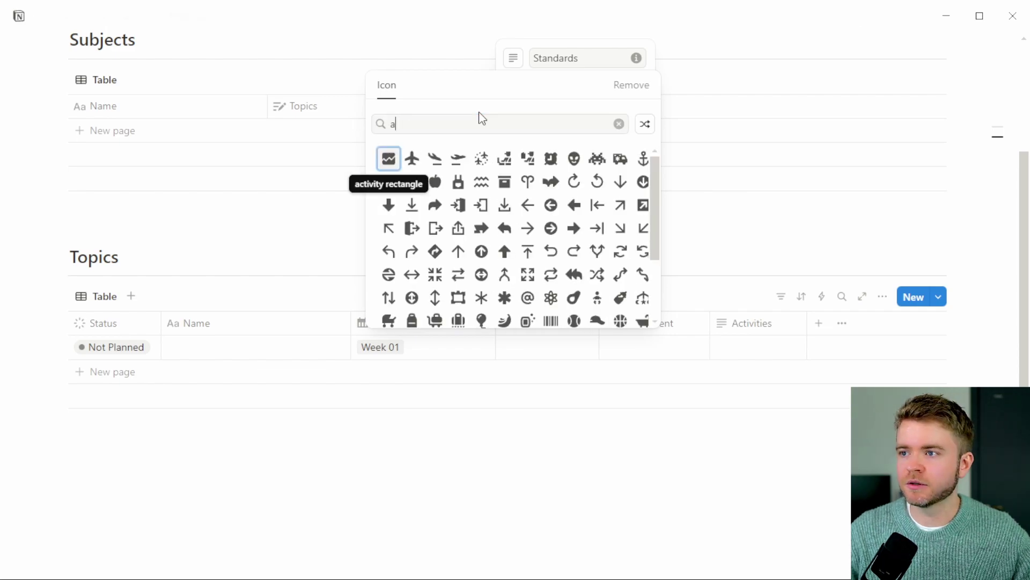
pyautogui.press('Return')
pyautogui.click(646, 323)
pyautogui.click(617, 58)
pyautogui.click(562, 175)
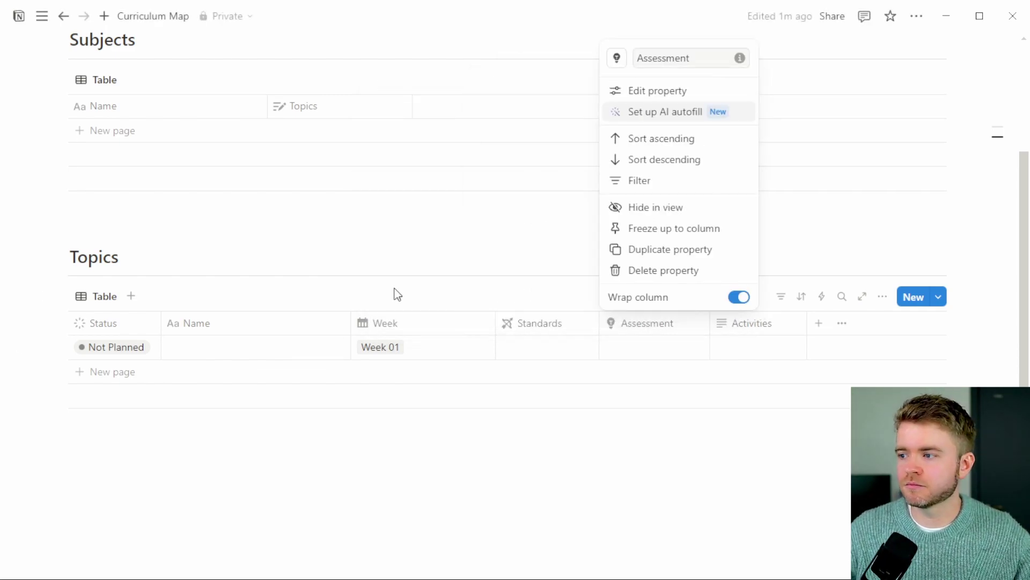
# Give the Activities property the writing icon with text lines and a pencil
pyautogui.click(752, 323)
pyautogui.click(728, 58)
pyautogui.write('writ')
pyautogui.click(717, 160)
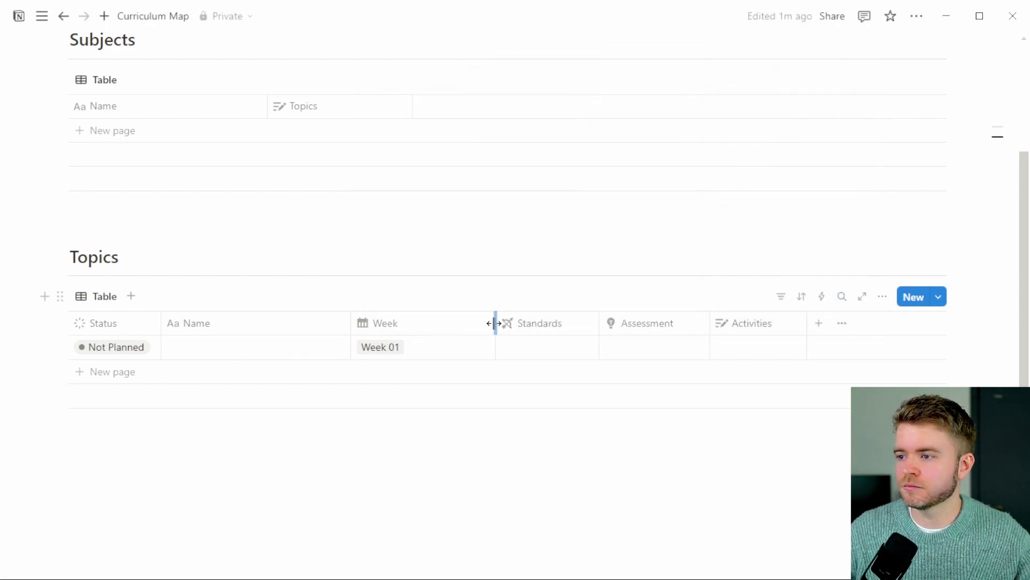
# Narrow the Week column and slightly widen the Standards, Assessment and Activities columns in the Topics table
pyautogui.moveTo(345, 329); pyautogui.dragTo(257, 324)
pyautogui.moveTo(494, 327); pyautogui.dragTo(453, 326)
pyautogui.click(609, 245)
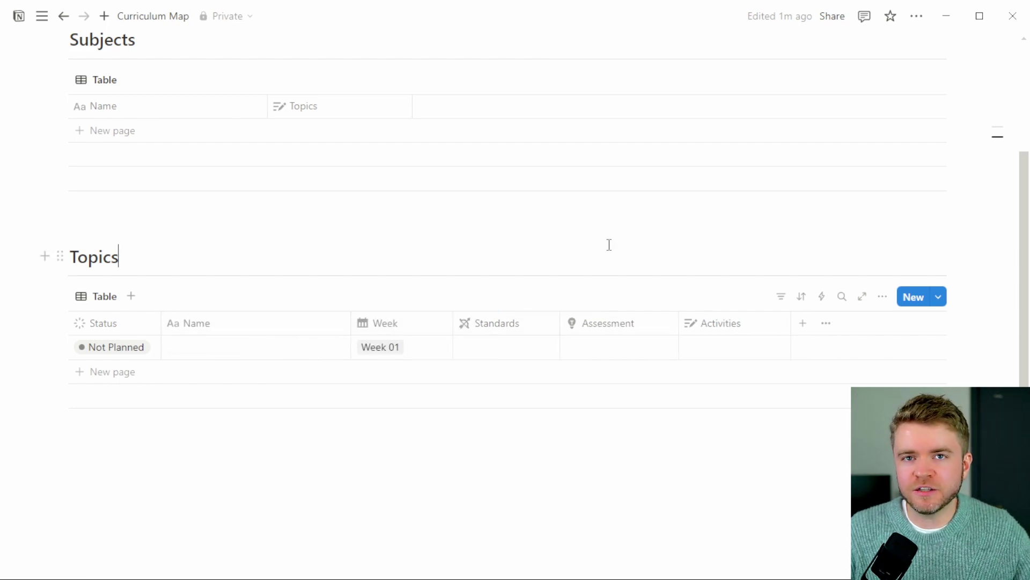
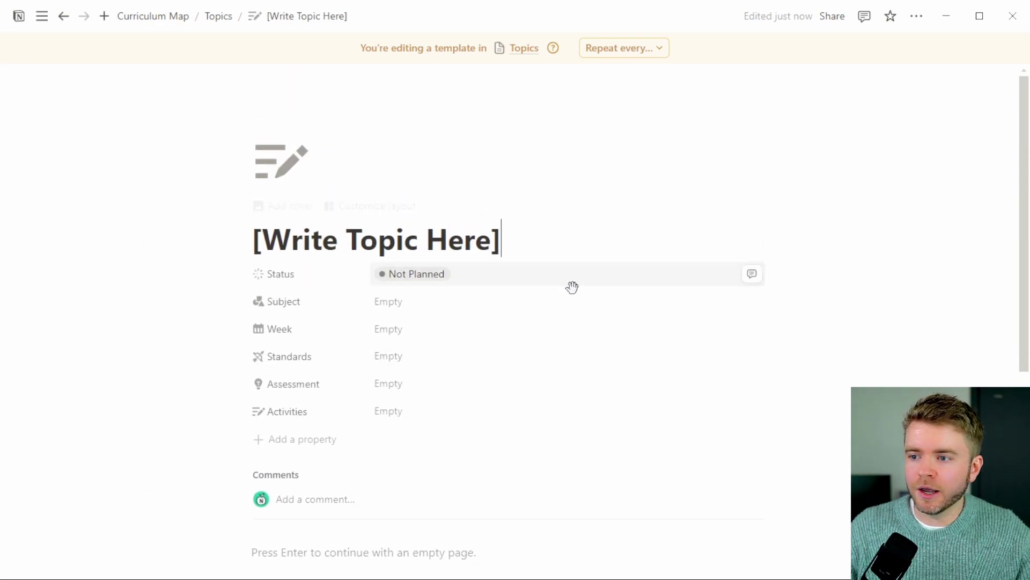
# Open the layout customization of the [Write Topic Here] template and set Page discussions to Off
pyautogui.scroll(-1, 615, 141)
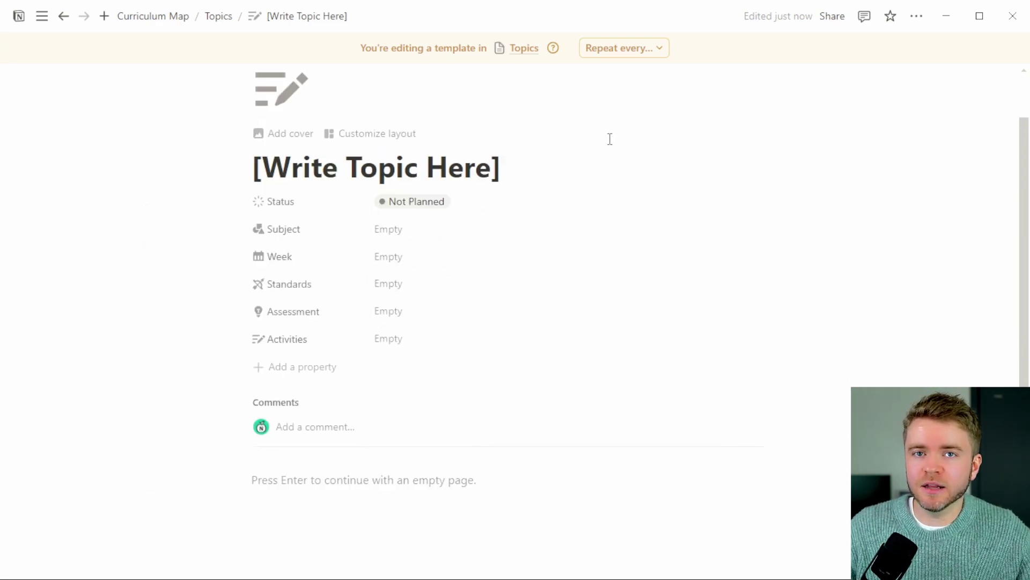
pyautogui.click(384, 136)
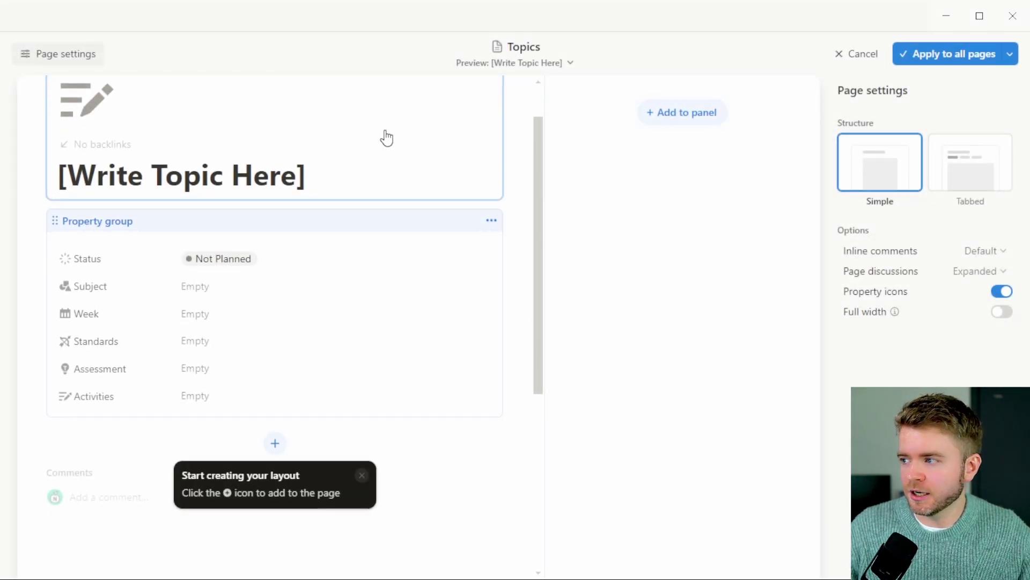
pyautogui.click(972, 274)
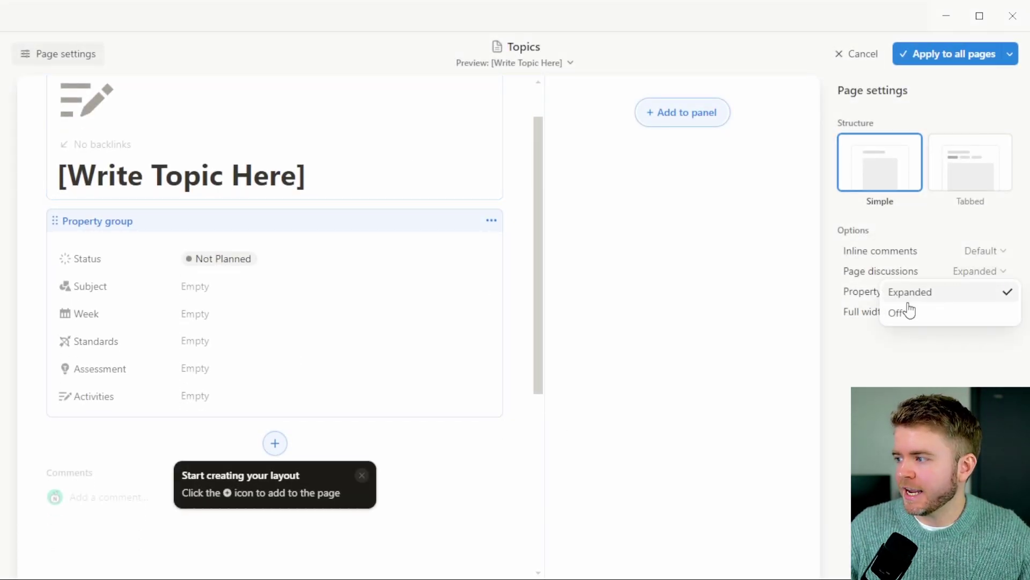
pyautogui.click(907, 317)
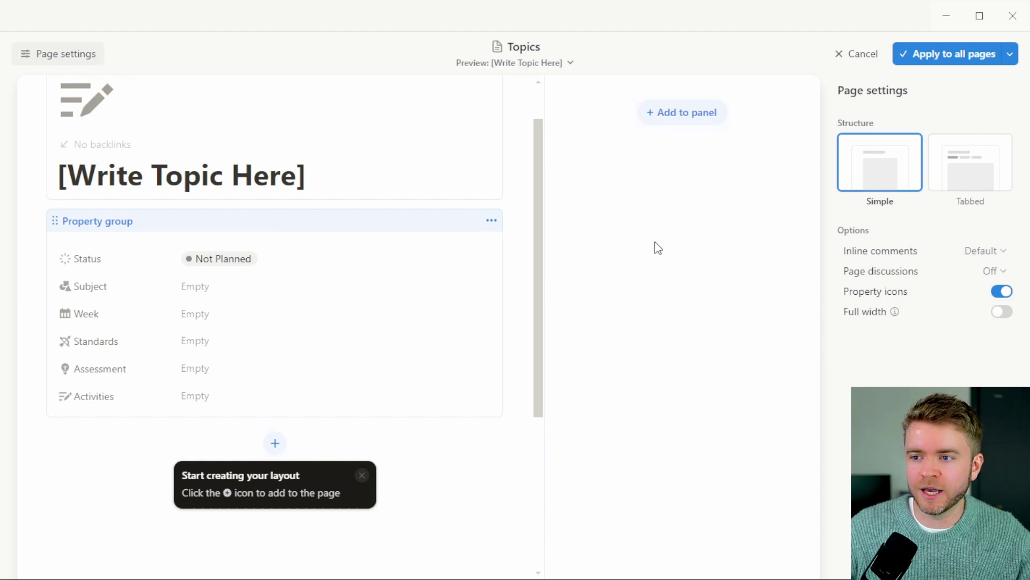
# Add a section named Information to the property group of the Topics page layout
pyautogui.click(115, 254)
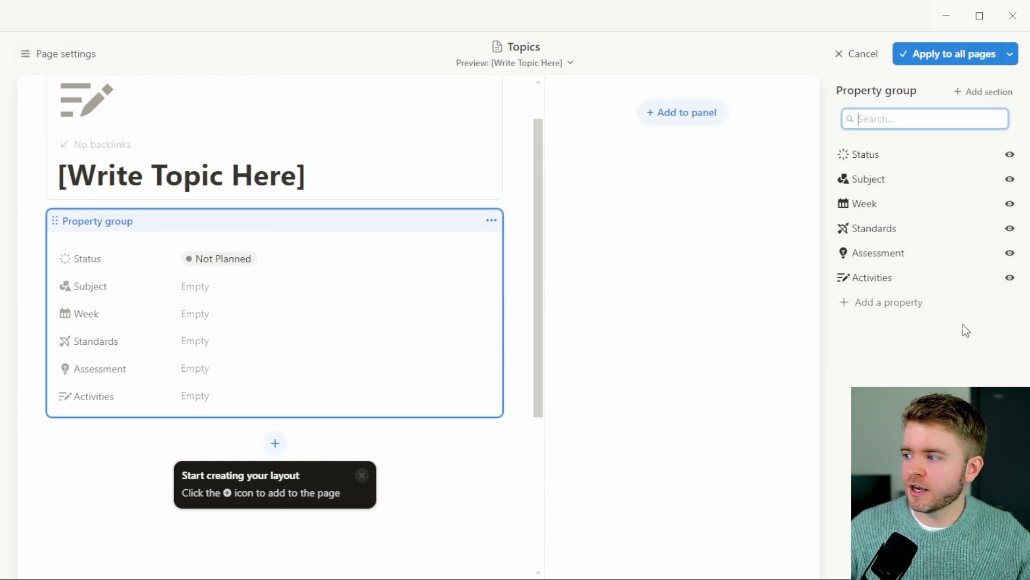
pyautogui.click(989, 93)
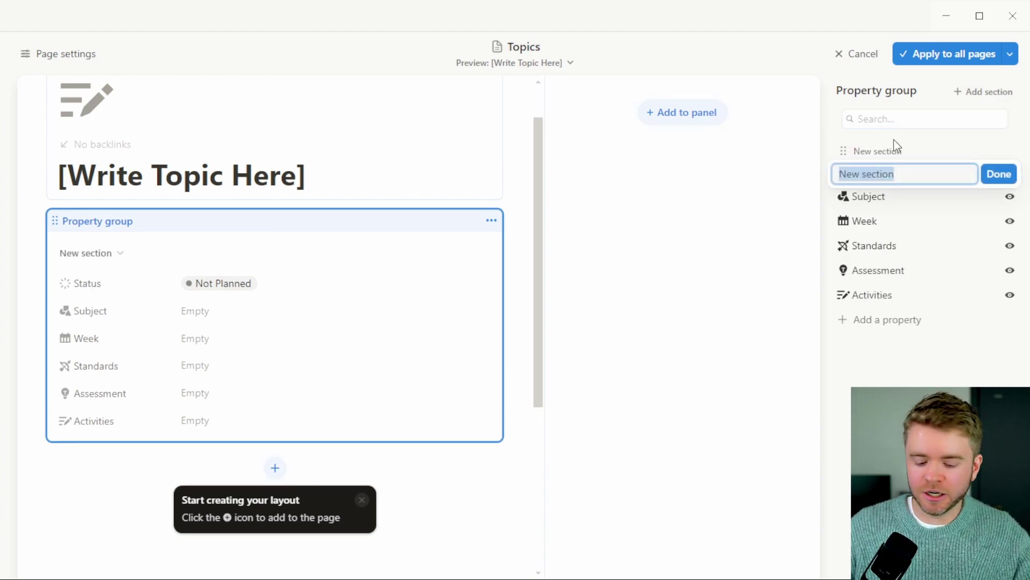
pyautogui.press('BackSpace')
pyautogui.write('Information')
pyautogui.press('Return')
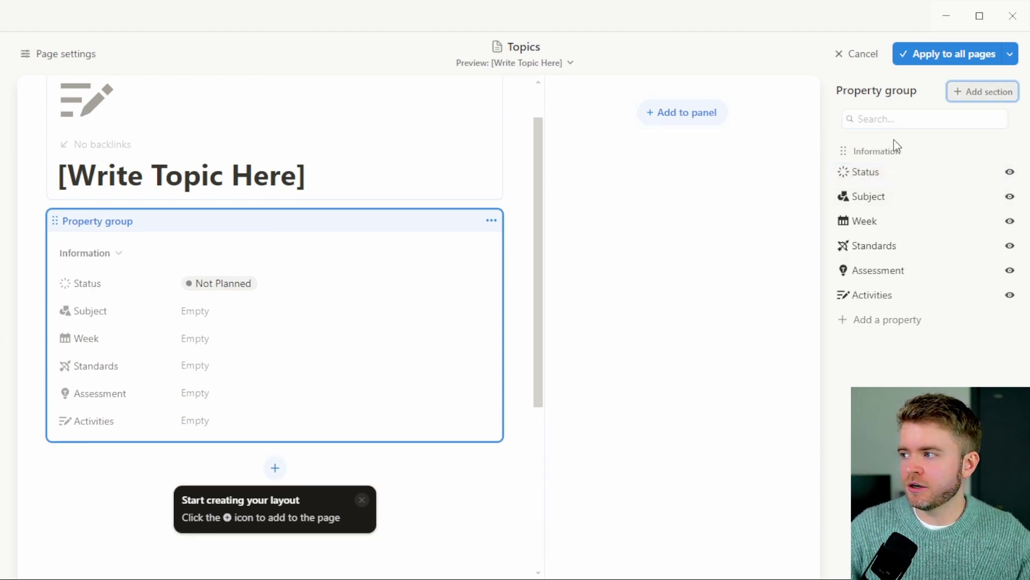
# Add a second property section named Lesson Details and place the Information section above it
pyautogui.click(991, 95)
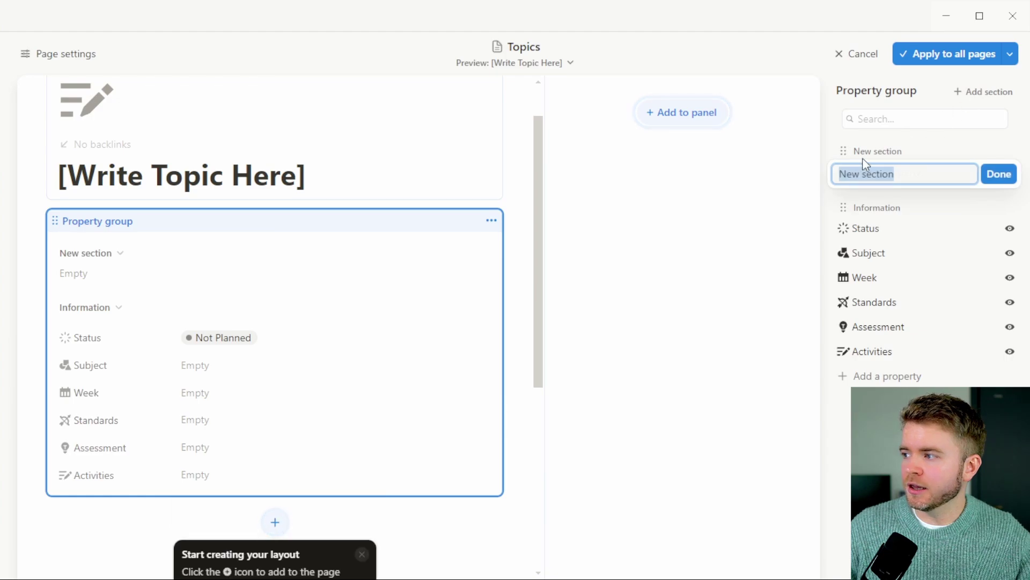
pyautogui.write('Lesson Details')
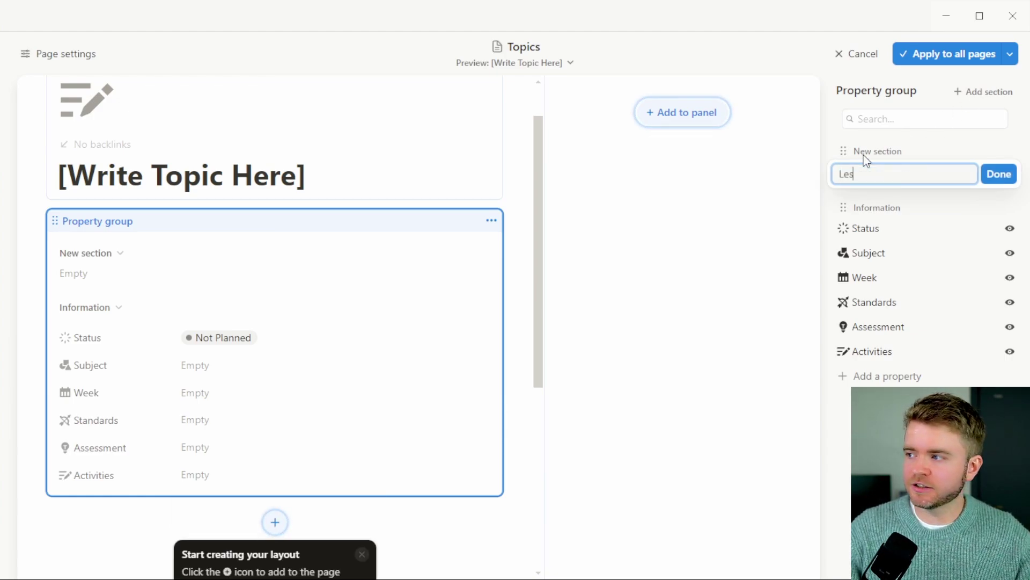
pyautogui.press('Return')
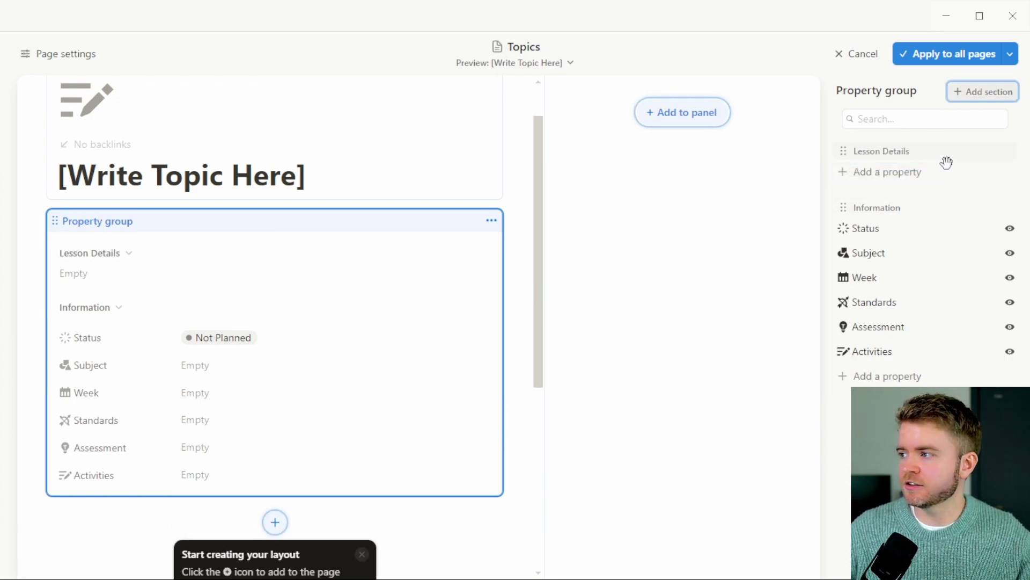
pyautogui.moveTo(880, 207); pyautogui.dragTo(883, 150)
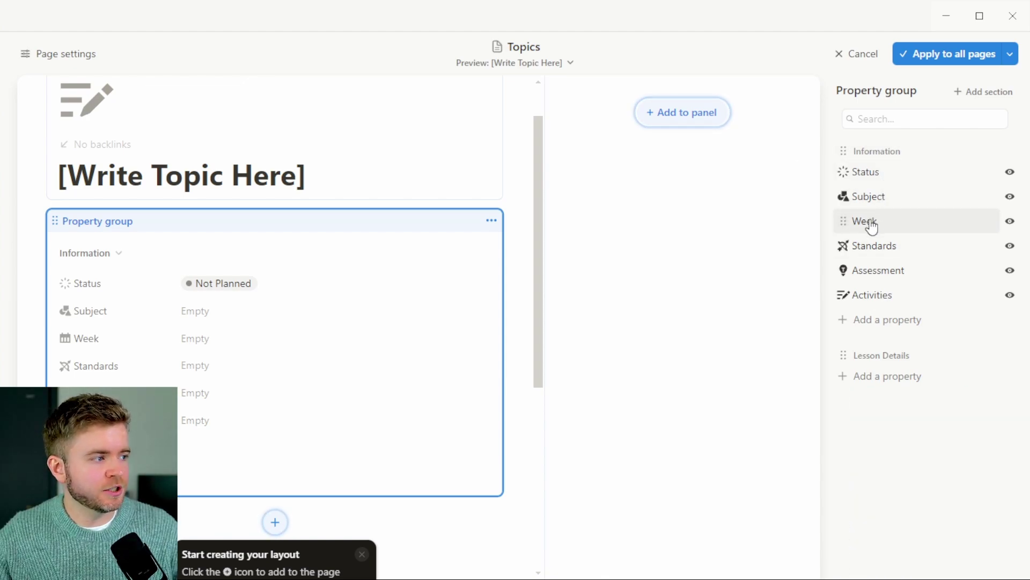
# Move Standards, Assessment and Activities into the Lesson Details section and apply the layout to all pages
pyautogui.moveTo(887, 256); pyautogui.dragTo(886, 365)
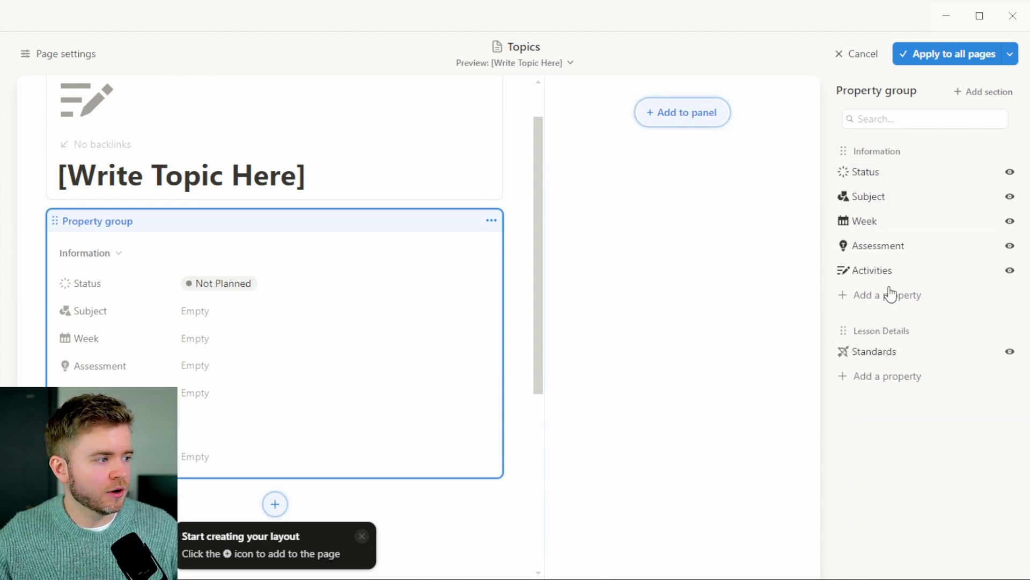
pyautogui.moveTo(881, 245); pyautogui.dragTo(892, 361)
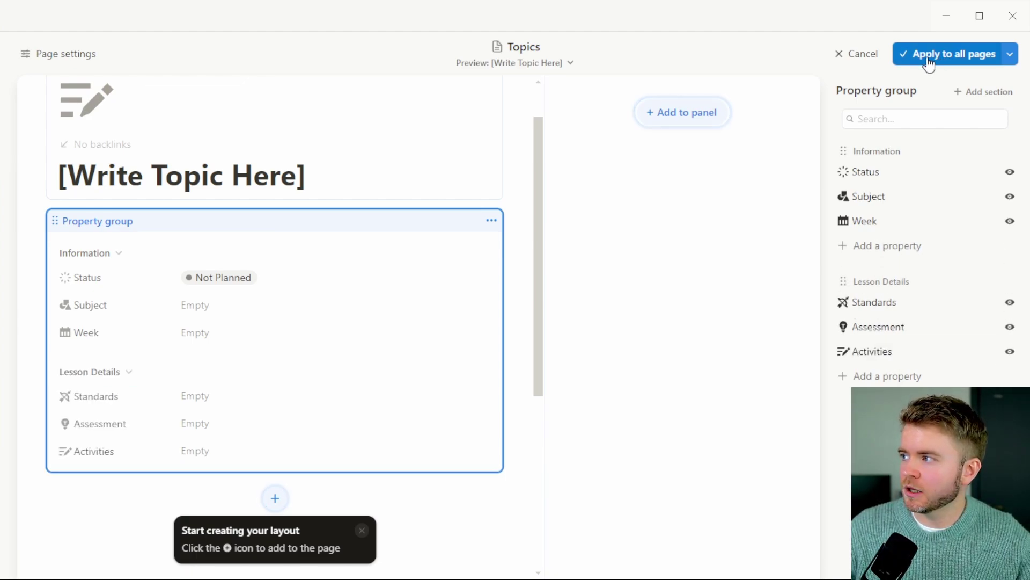
pyautogui.click(929, 60)
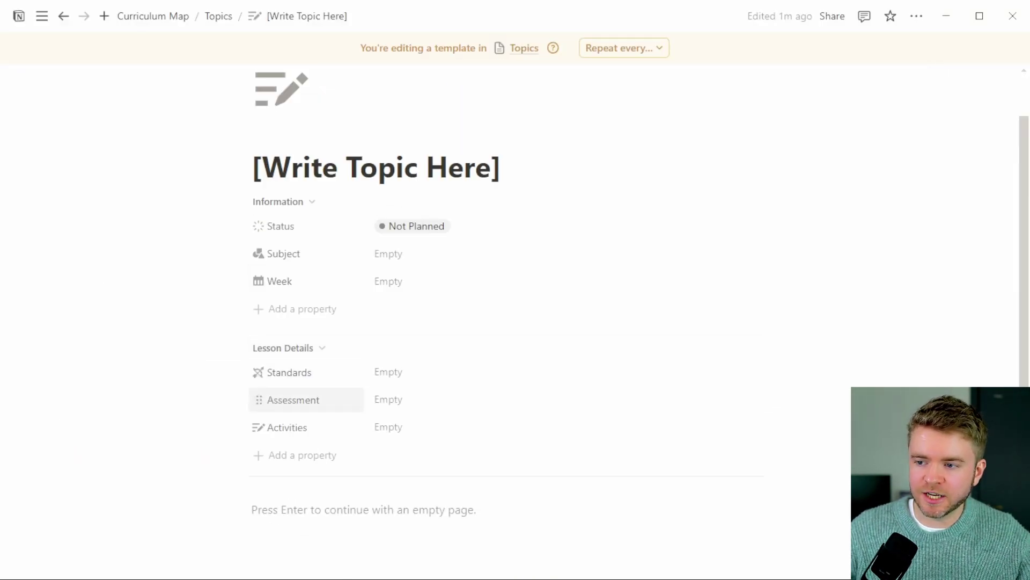
# Fill the template's Standards with "What skills do you want your students to learn?" and Assessment with "How will students show they know the skill?"
pyautogui.click(415, 370)
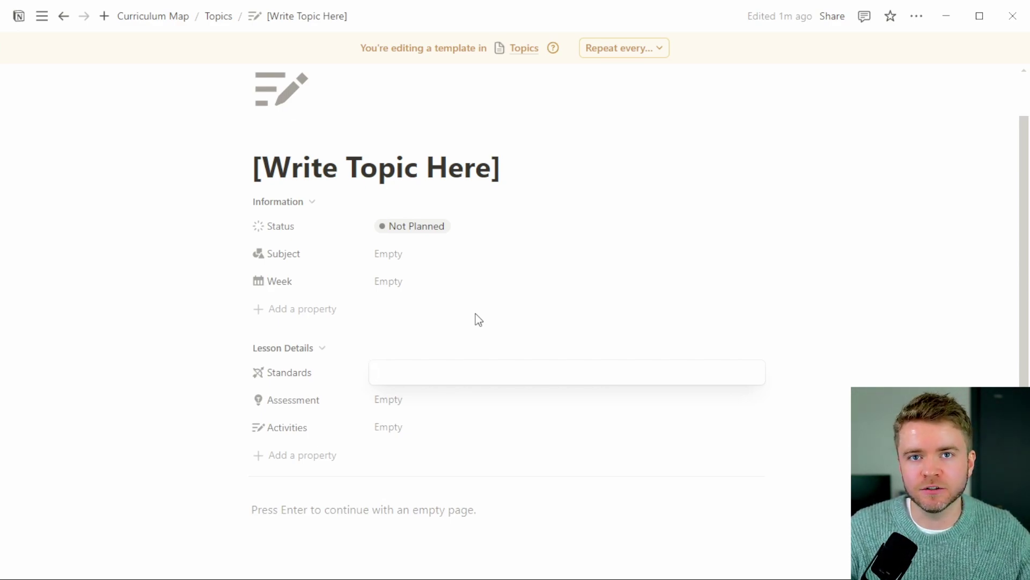
pyautogui.write('What skills do you want your students to learn?')
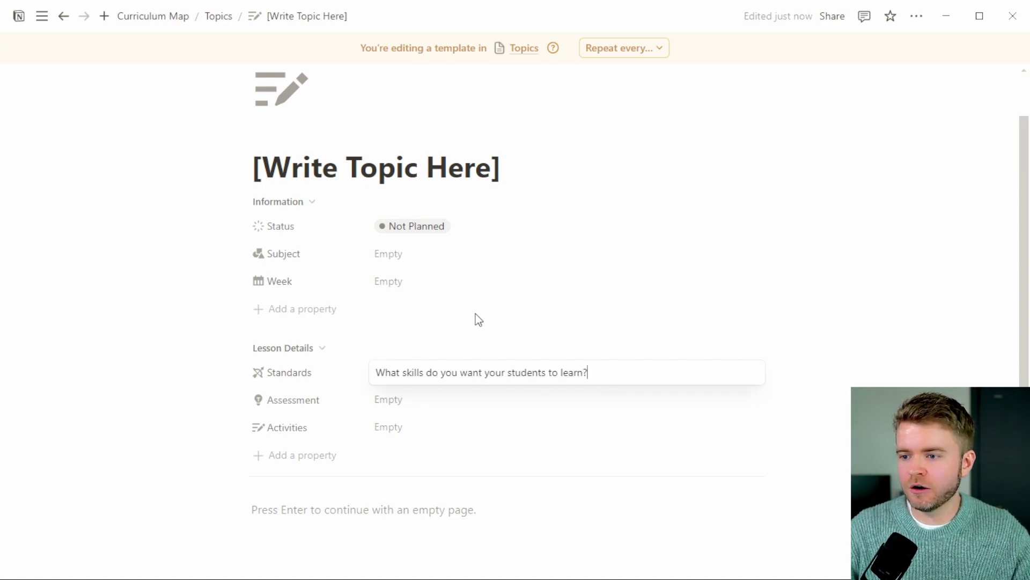
pyautogui.click(436, 403)
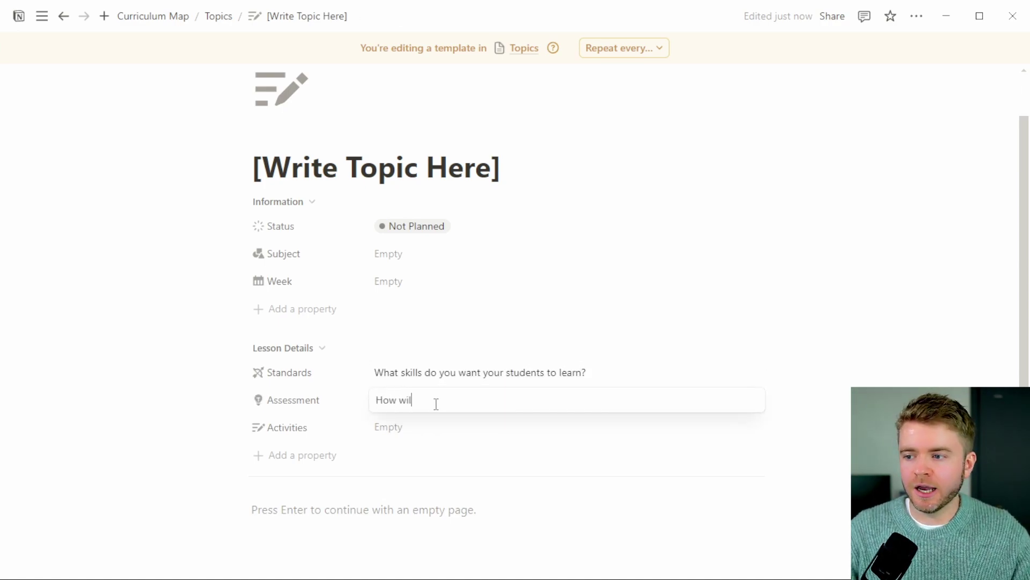
pyautogui.write('How will students show they know the skill')
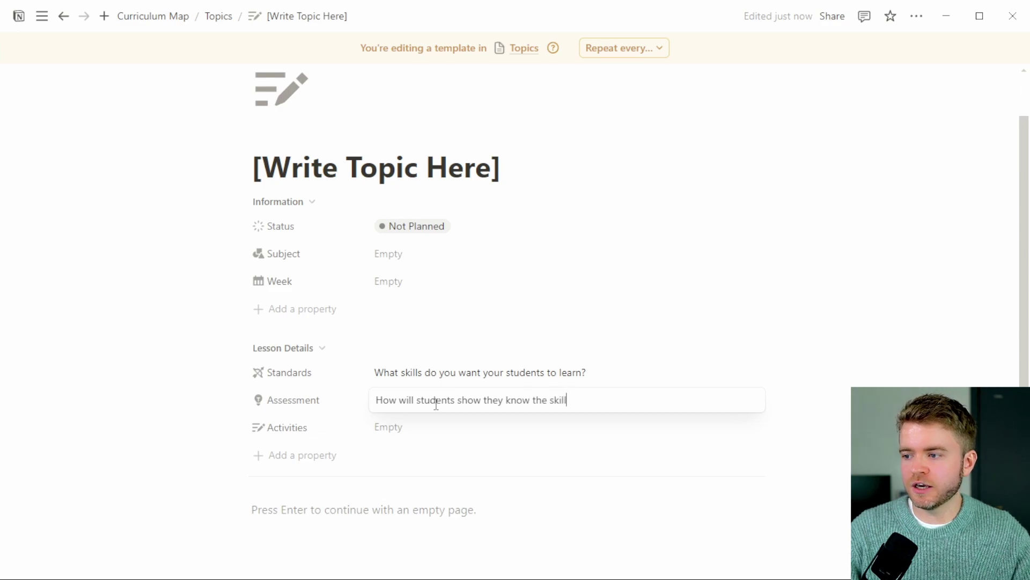
pyautogui.write('?')
pyautogui.press('Tab')
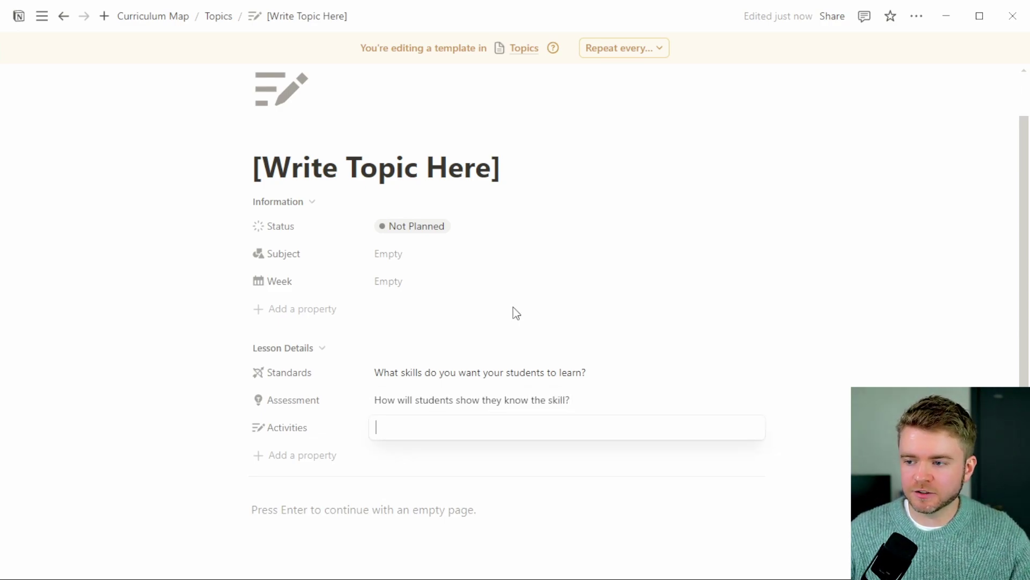
# Fill the template's Activities property with "What activities should the students do?"
pyautogui.write('What activities shoudl the')
pyautogui.press('BackSpace')
pyautogui.press('BackSpace')
pyautogui.press('BackSpace')
pyautogui.press('BackSpace')
pyautogui.press('BackSpace')
pyautogui.press('BackSpace')
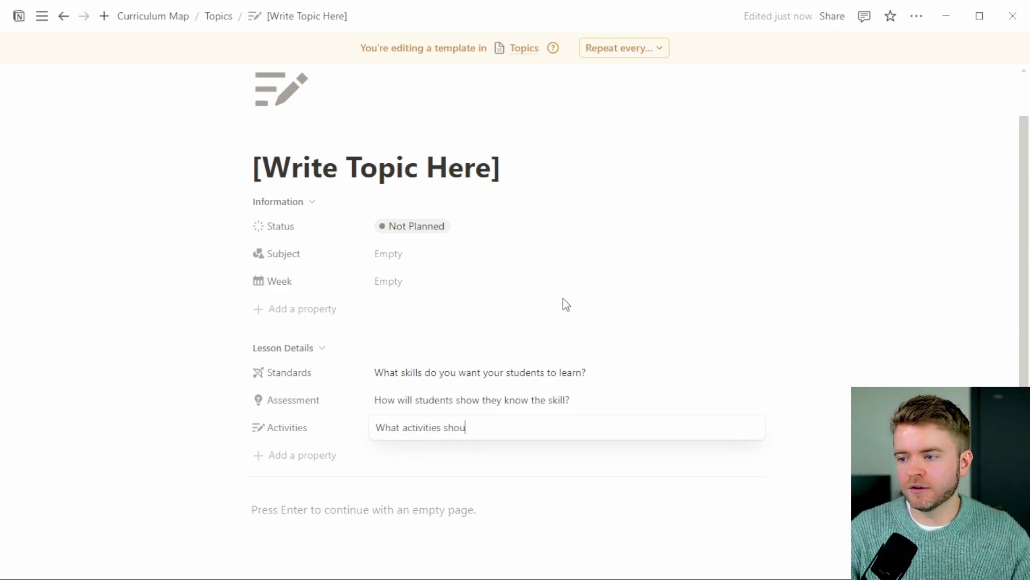
pyautogui.write('ld the students do?')
pyautogui.press('Escape')
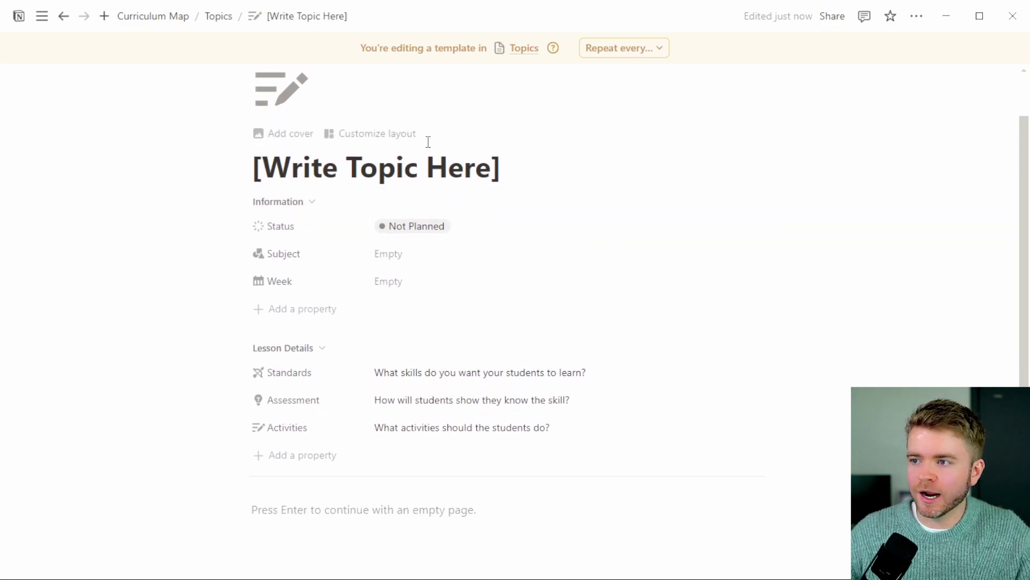
# Return to the Curriculum Map page and make the [Write Topic Here] template the default for all views in Topics
pyautogui.click(63, 16)
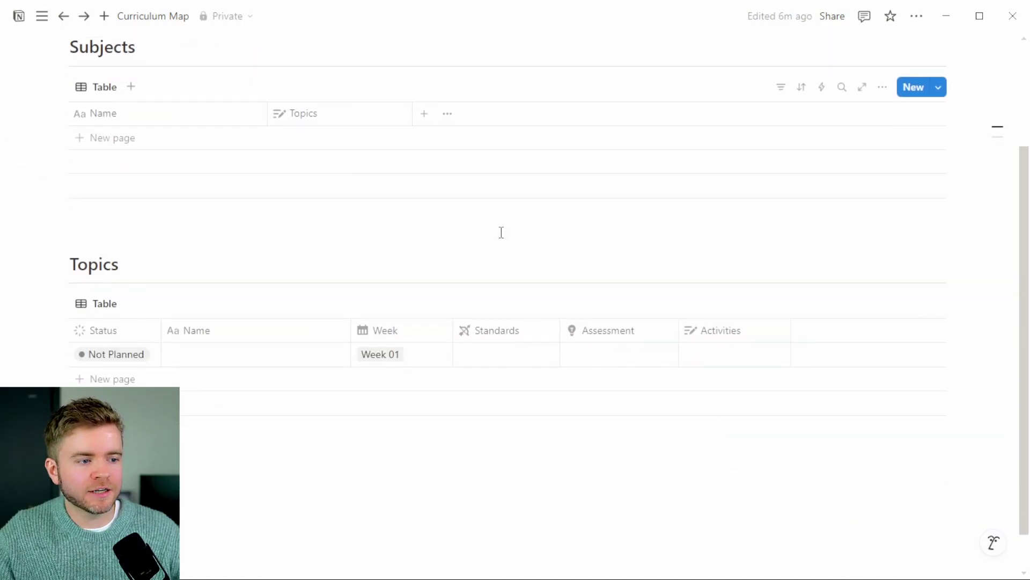
pyautogui.click(939, 304)
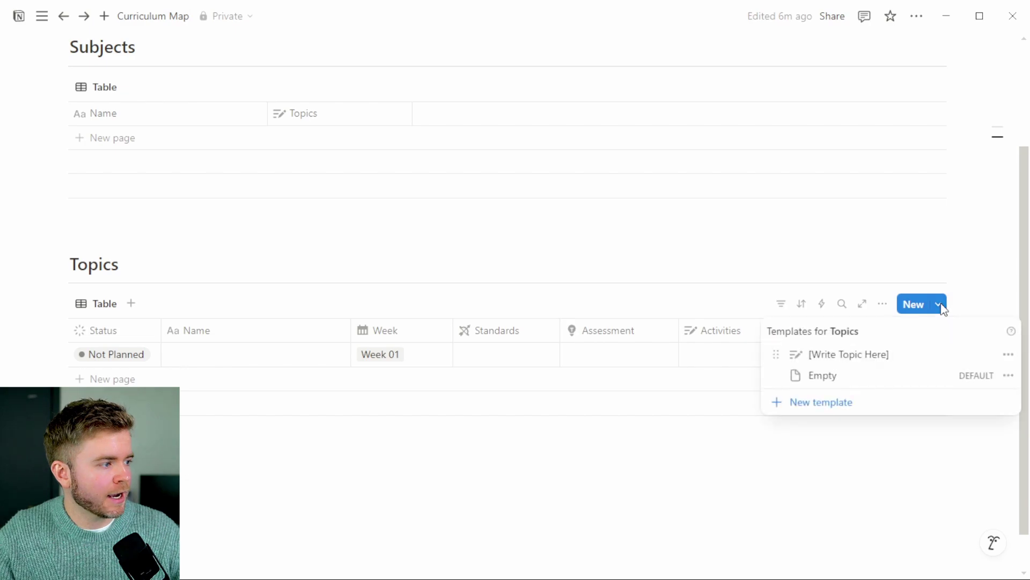
pyautogui.click(1008, 354)
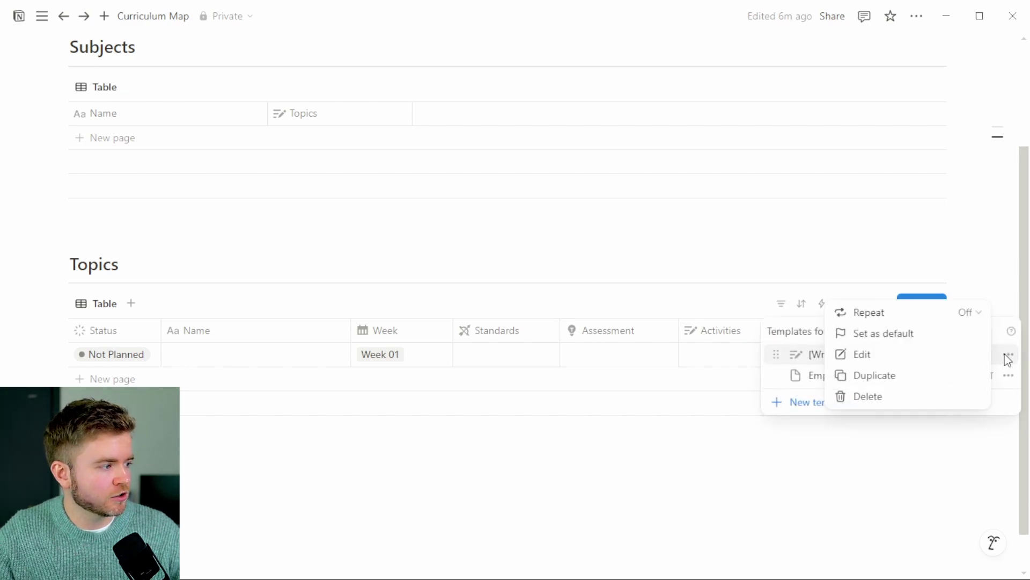
pyautogui.click(904, 334)
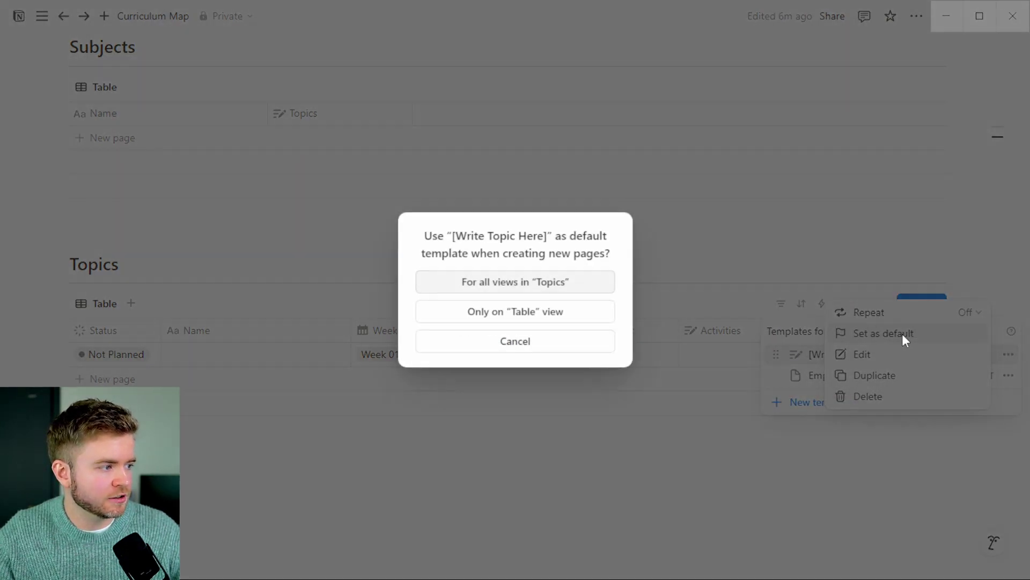
pyautogui.click(466, 290)
pyautogui.click(490, 253)
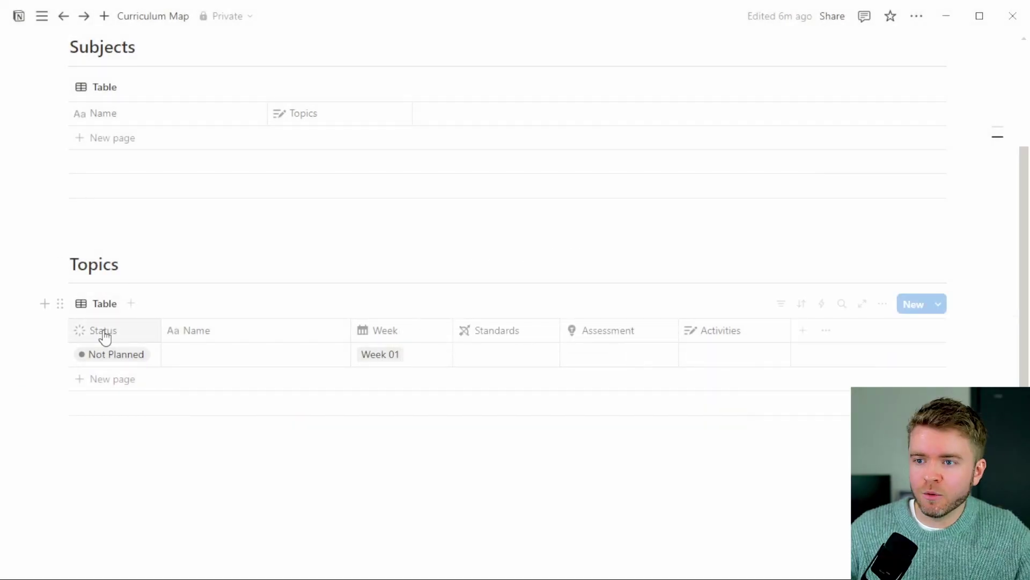
# Add a test page to the Topics table from the default template and open it to check its sections and prompts
pyautogui.click(104, 381)
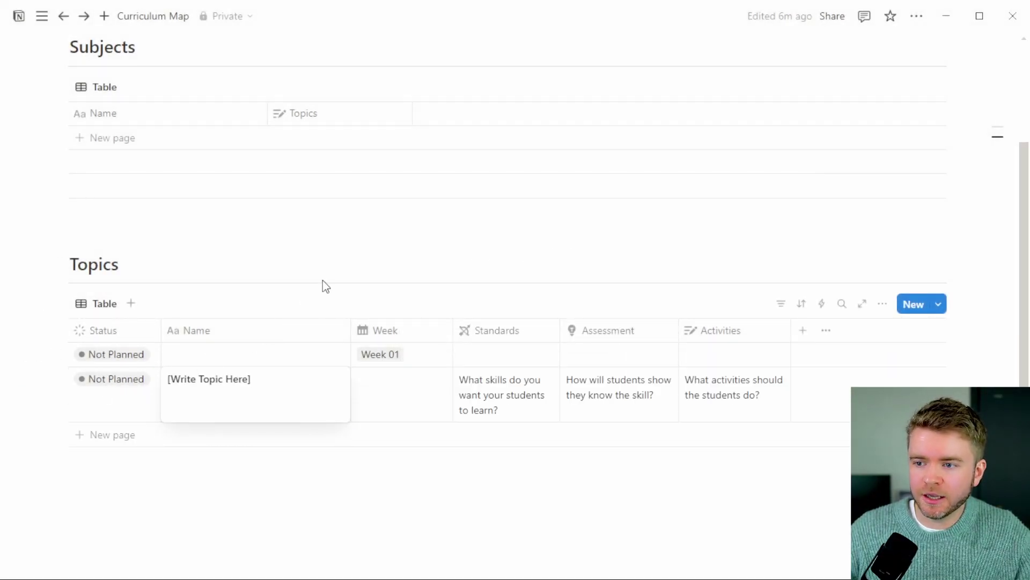
pyautogui.press('Escape')
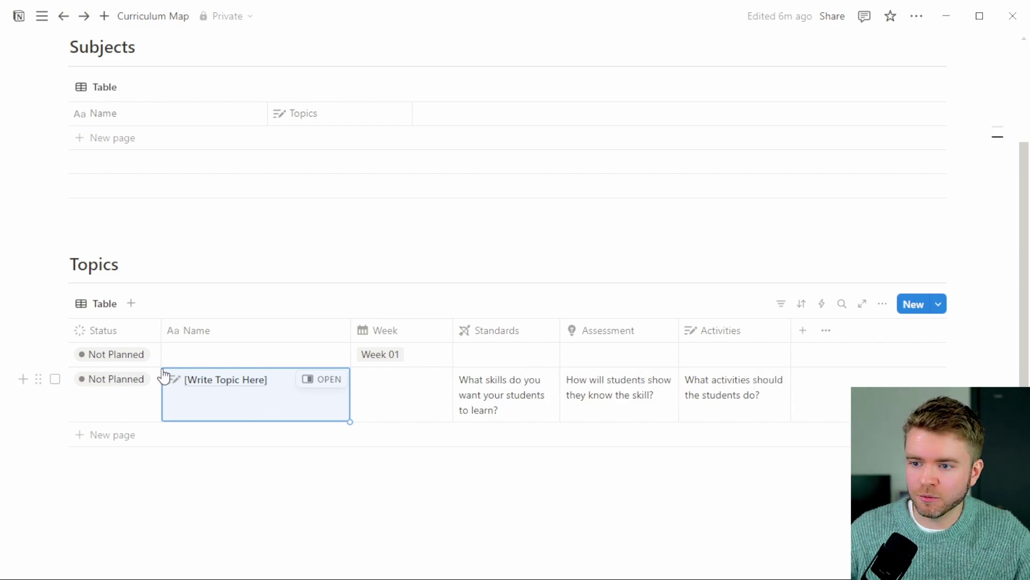
pyautogui.click(322, 382)
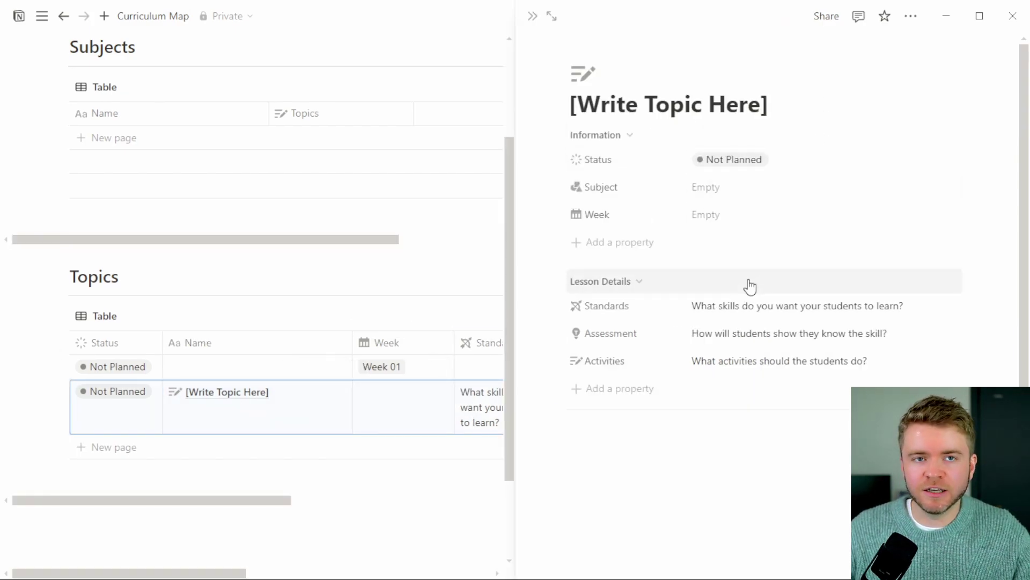
pyautogui.press('Escape')
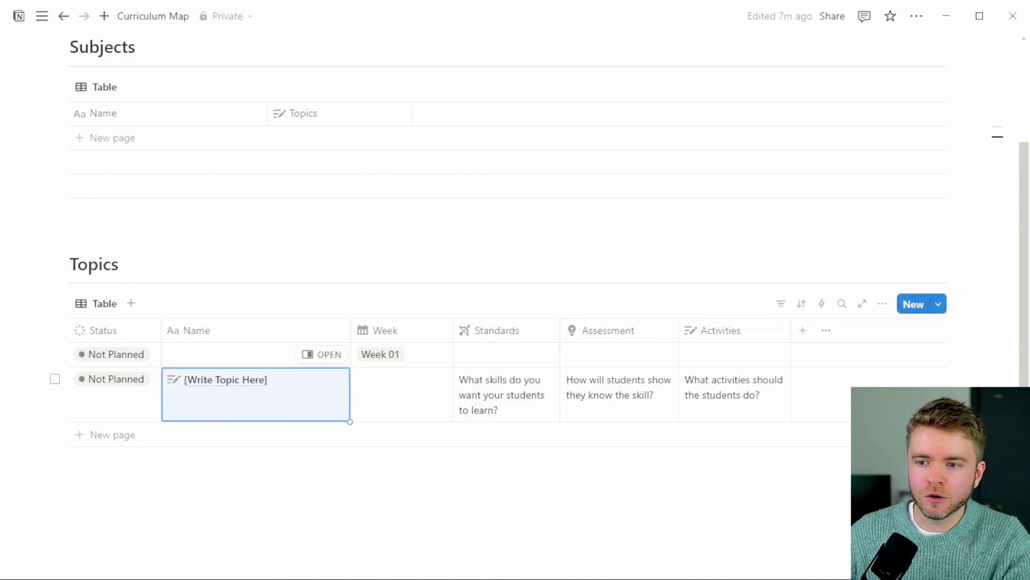
# Delete both rows from the Topics table
pyautogui.click(55, 354)
pyautogui.click(55, 379)
pyautogui.press('Delete')
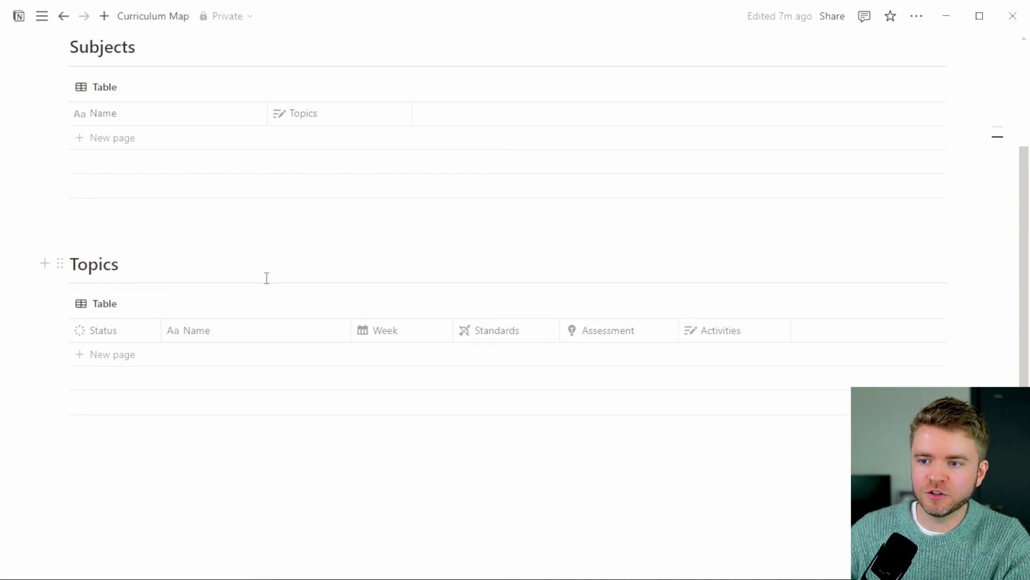
# Add a page named English to the Subjects table
pyautogui.scroll(3, 267, 277)
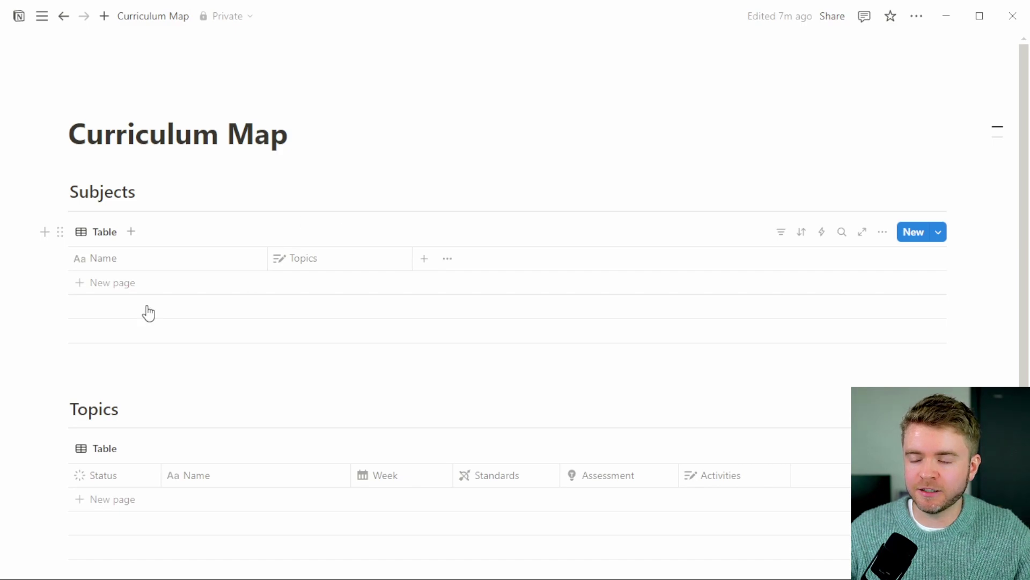
pyautogui.click(153, 283)
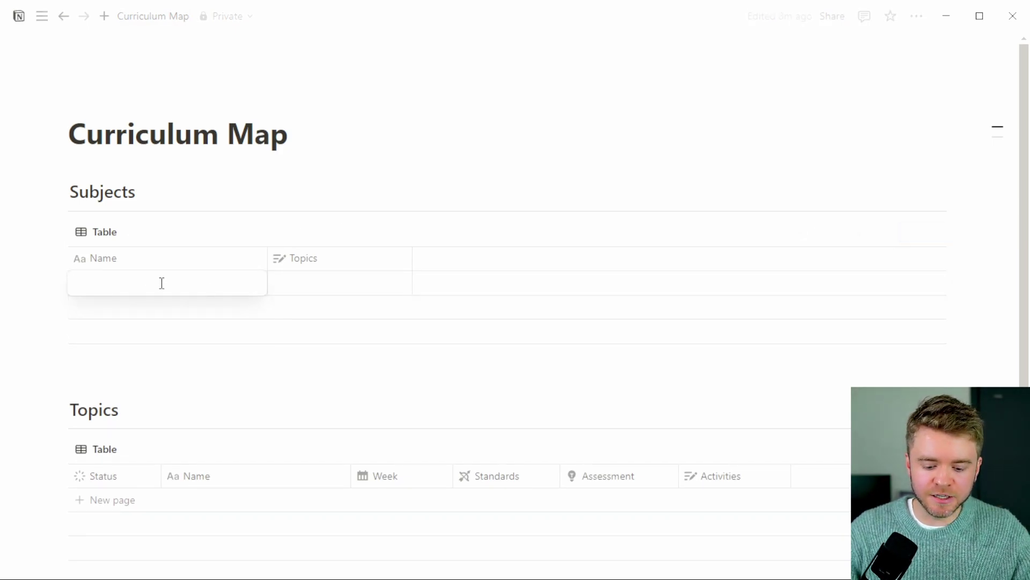
pyautogui.write('English')
pyautogui.press('Return')
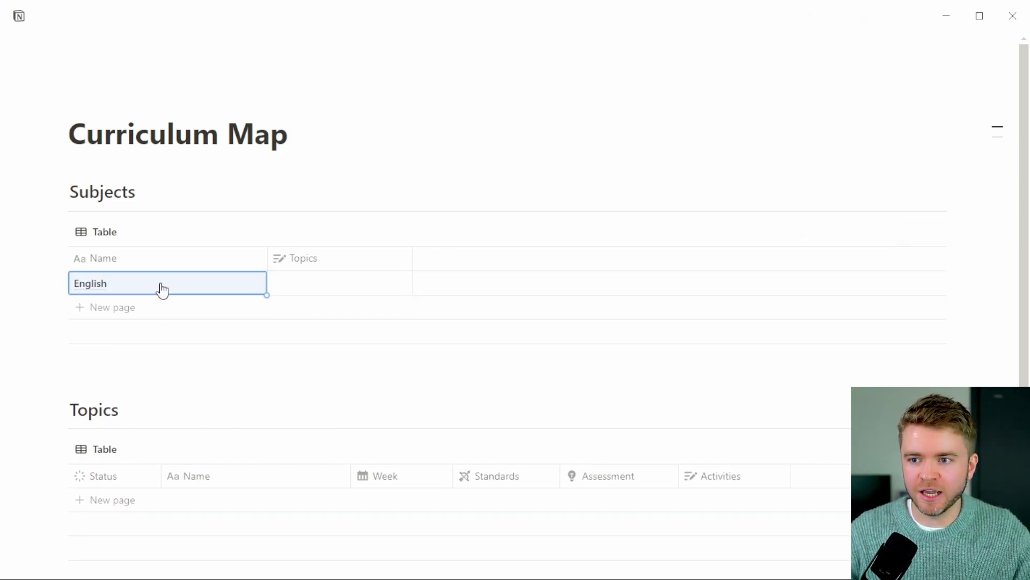
# Change the Subjects view to a Gallery layout with page cover as the card preview and small cards
pyautogui.click(883, 234)
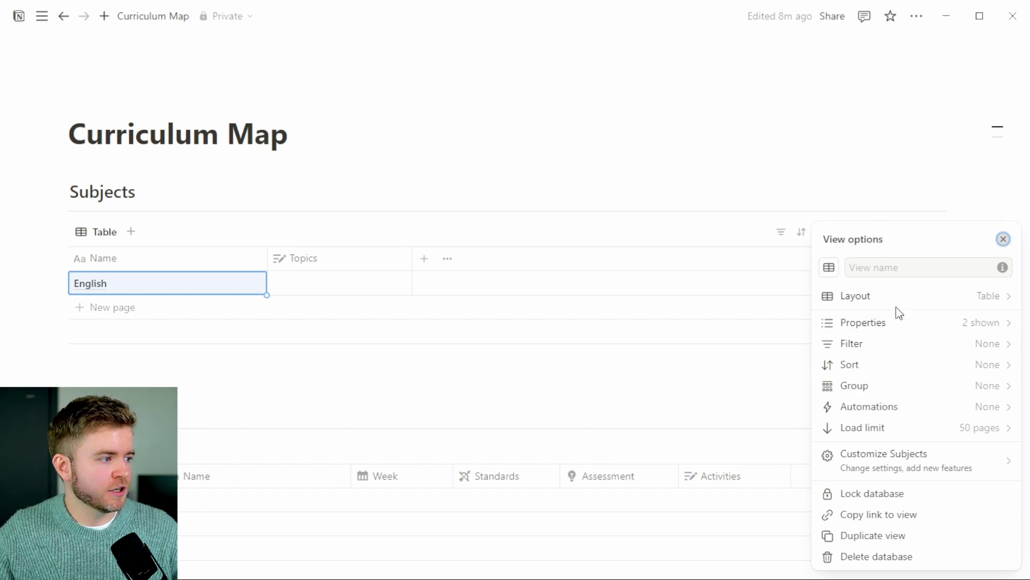
pyautogui.click(924, 298)
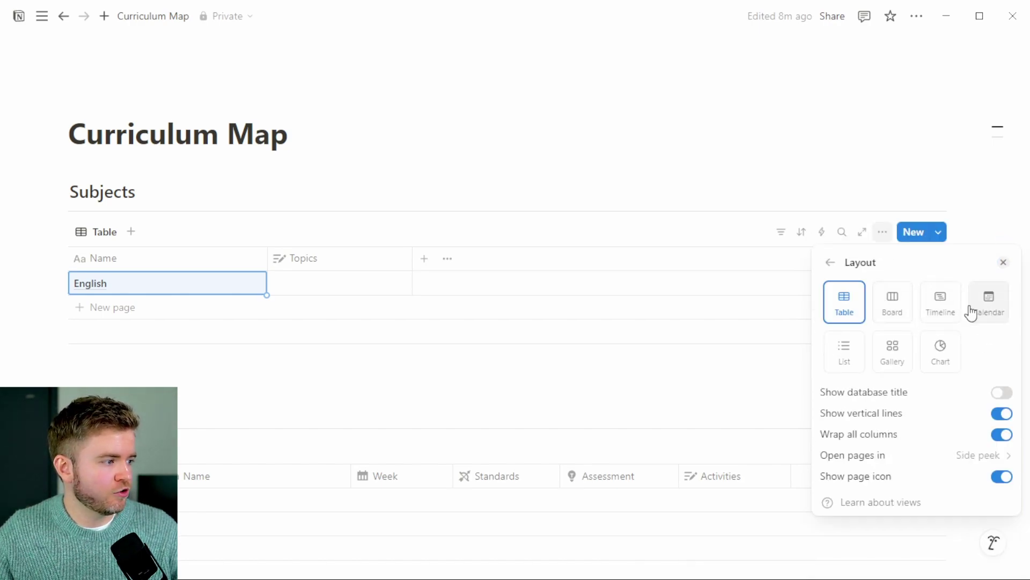
pyautogui.click(893, 361)
pyautogui.click(970, 413)
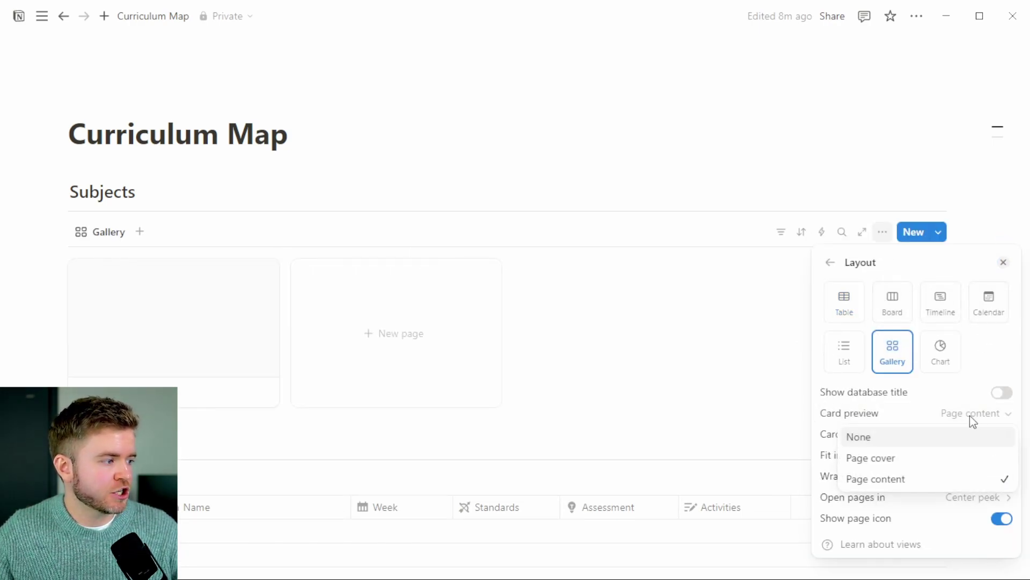
pyautogui.click(914, 461)
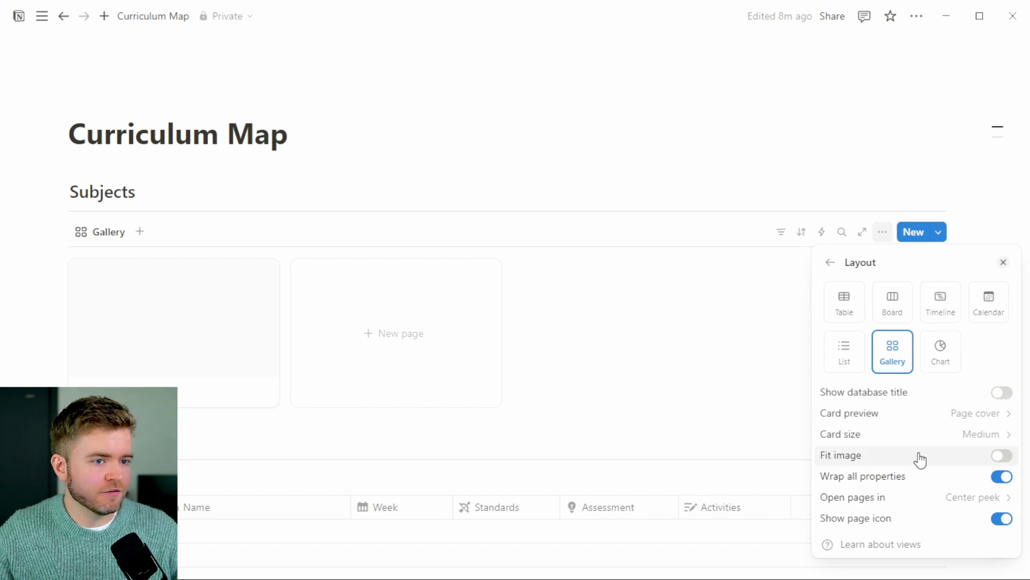
pyautogui.click(995, 436)
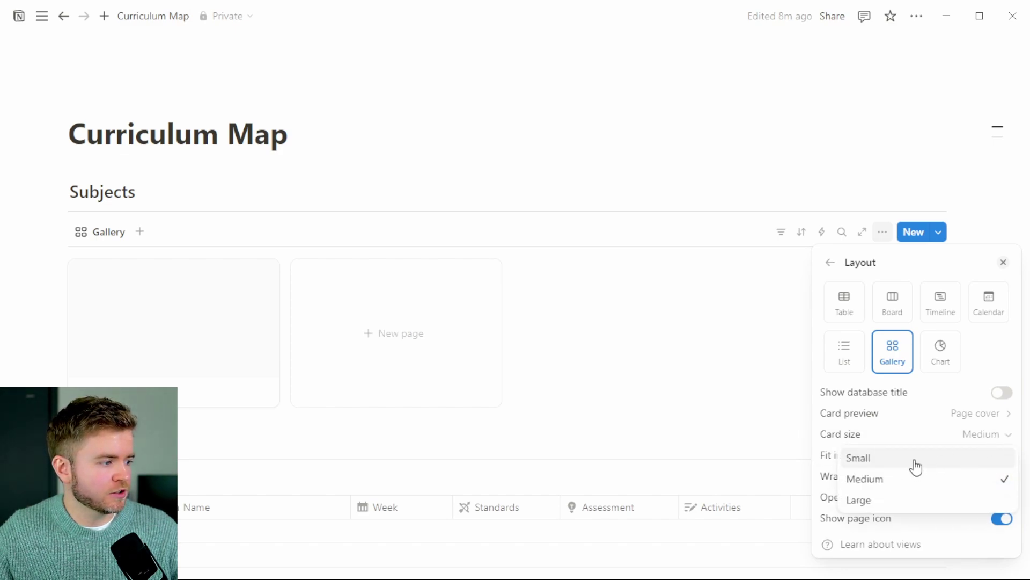
pyautogui.click(914, 459)
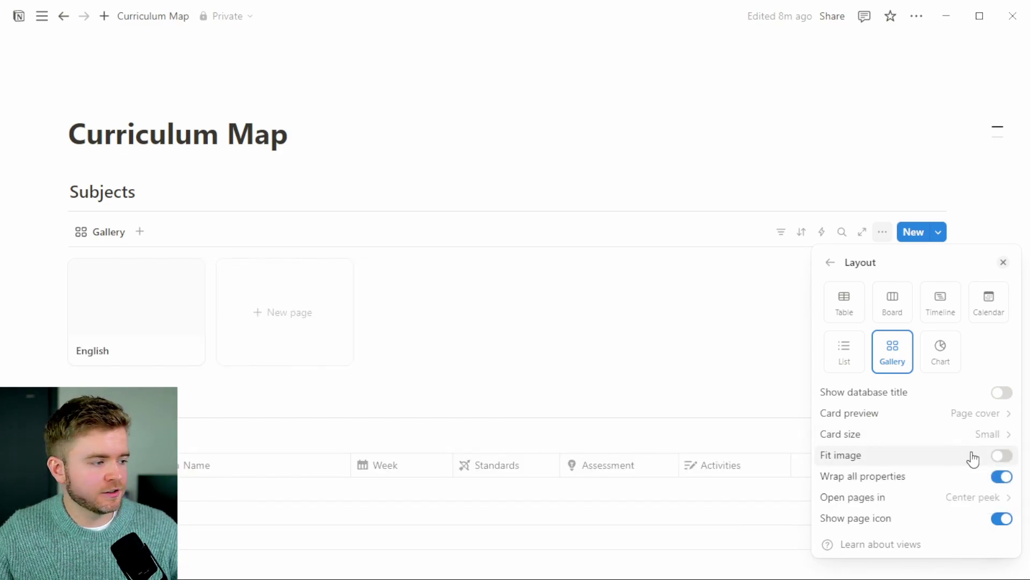
pyautogui.click(578, 318)
# Create a new template for Subjects, open it as a full page and title it New Subject
pyautogui.click(938, 232)
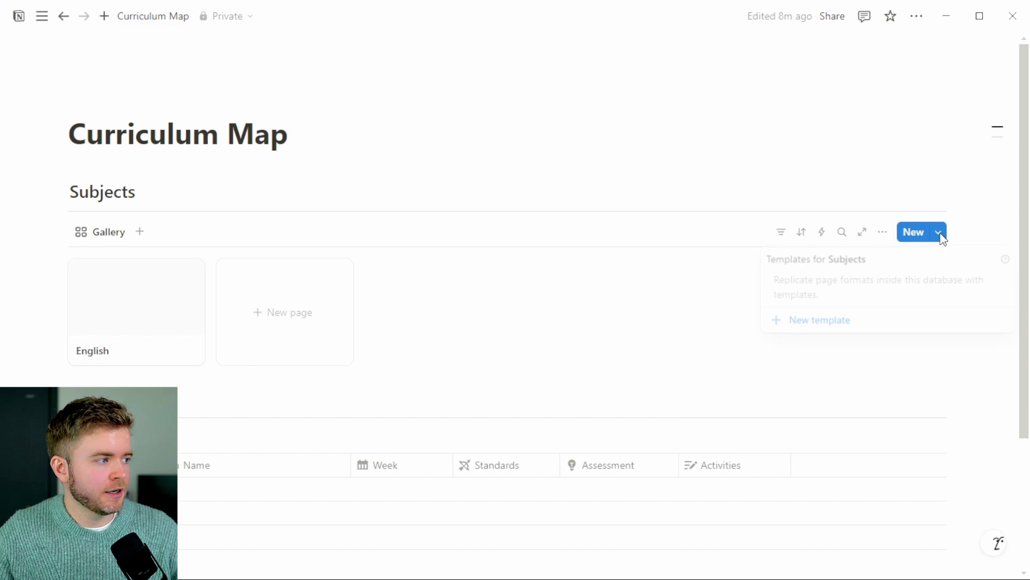
pyautogui.click(803, 323)
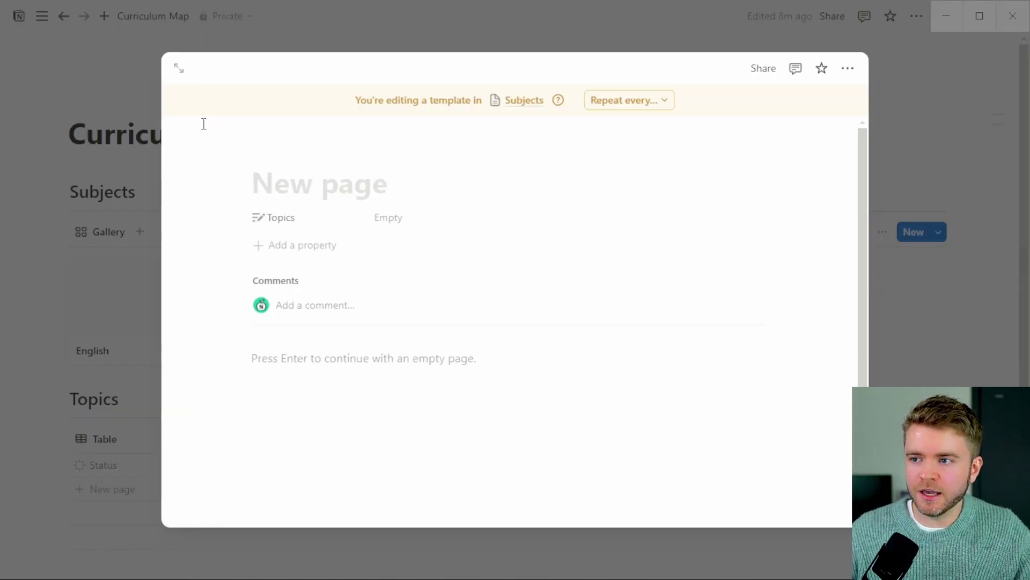
pyautogui.click(181, 69)
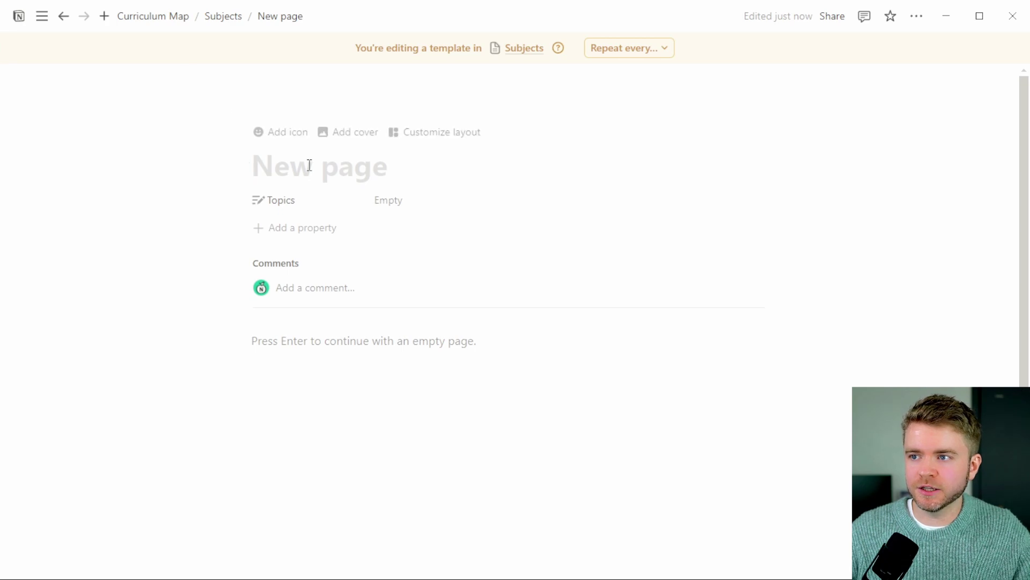
pyautogui.write('New Subject')
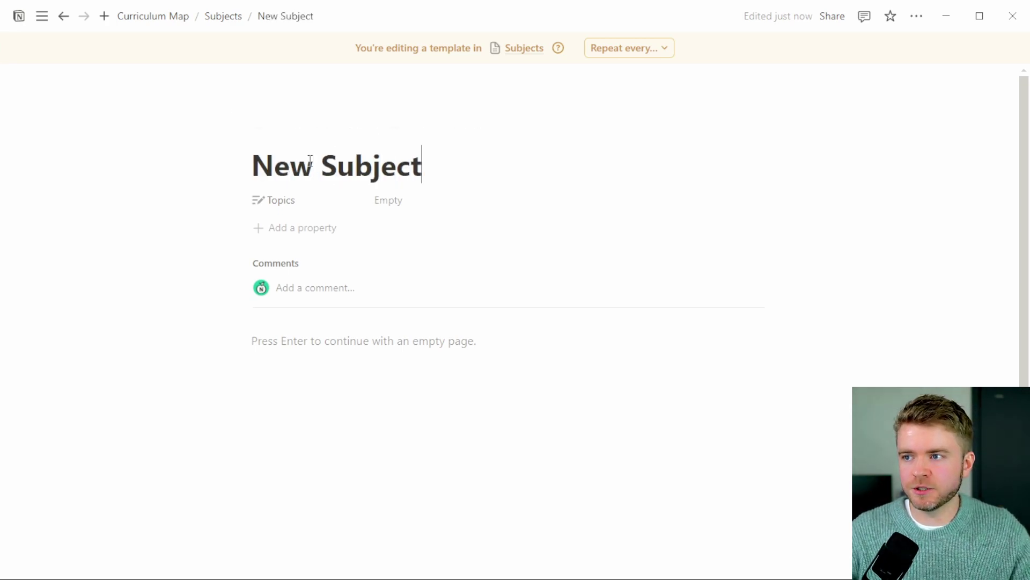
# Give the New Subject template the closed book icon
pyautogui.click(297, 133)
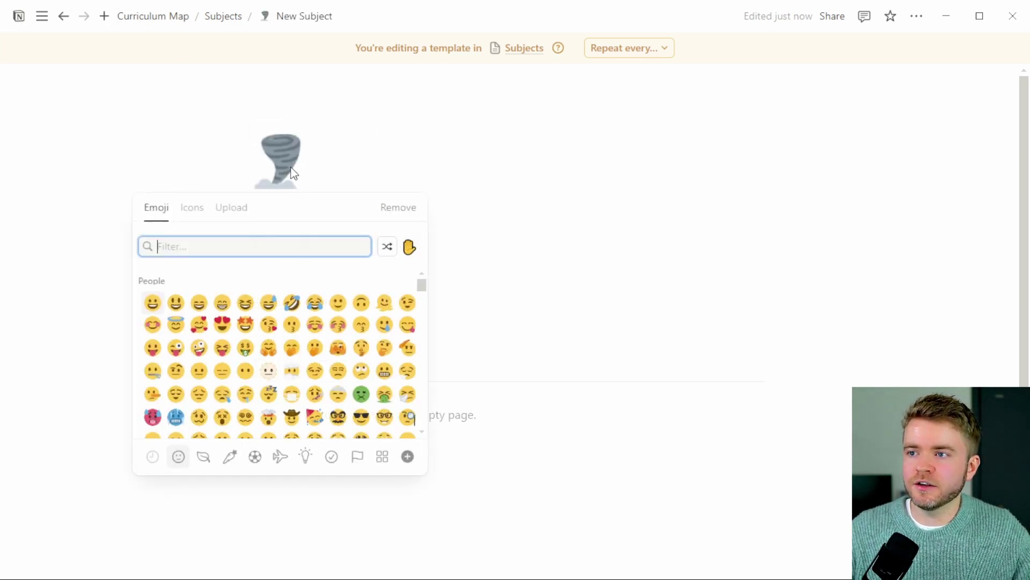
pyautogui.click(194, 213)
pyautogui.write('book')
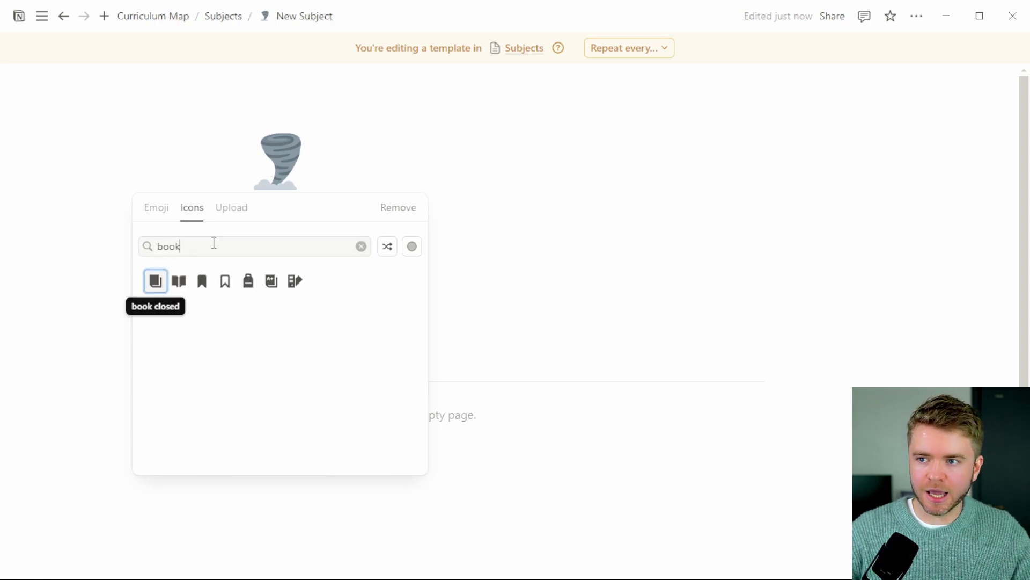
pyautogui.moveTo(155, 281)
pyautogui.click(132, 307)
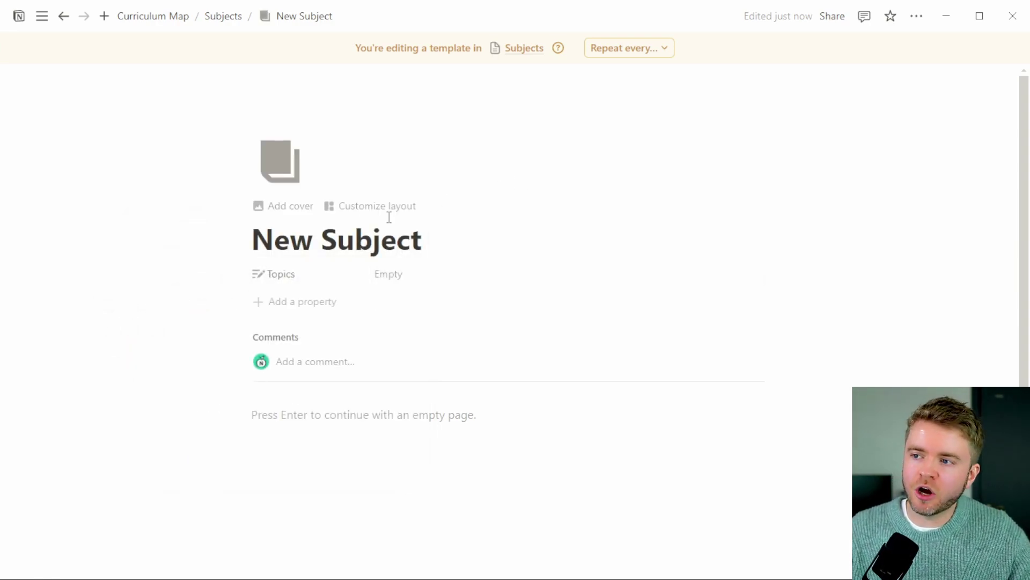
# Customize the Subjects page layout so the Topics property in the property group is always hidden
pyautogui.click(367, 211)
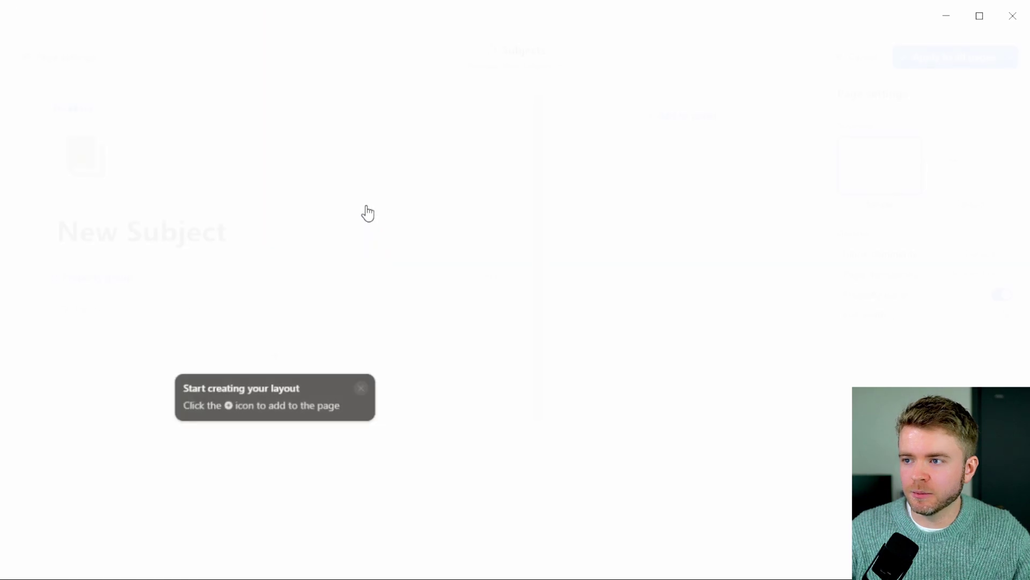
pyautogui.click(148, 292)
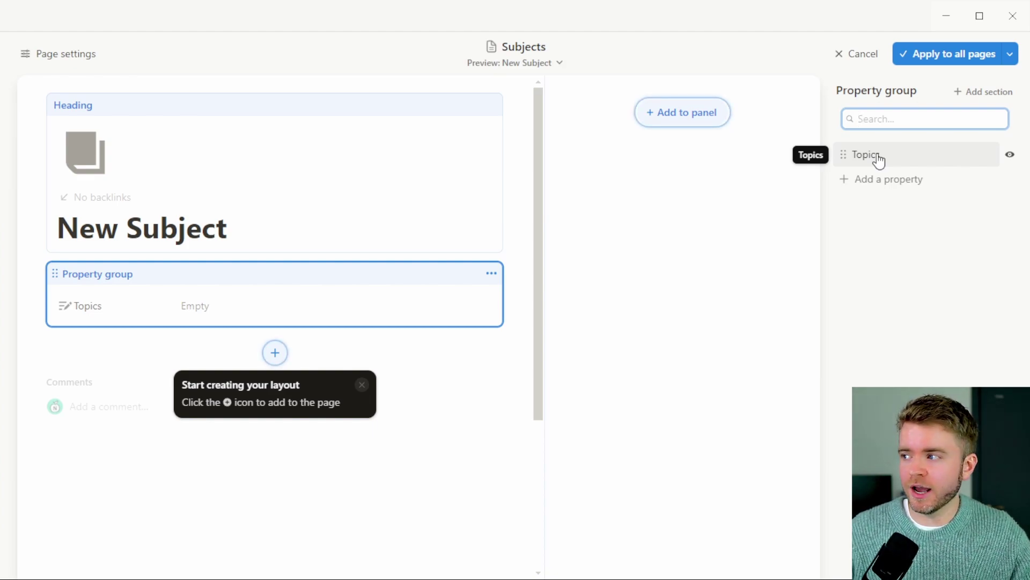
pyautogui.click(1011, 156)
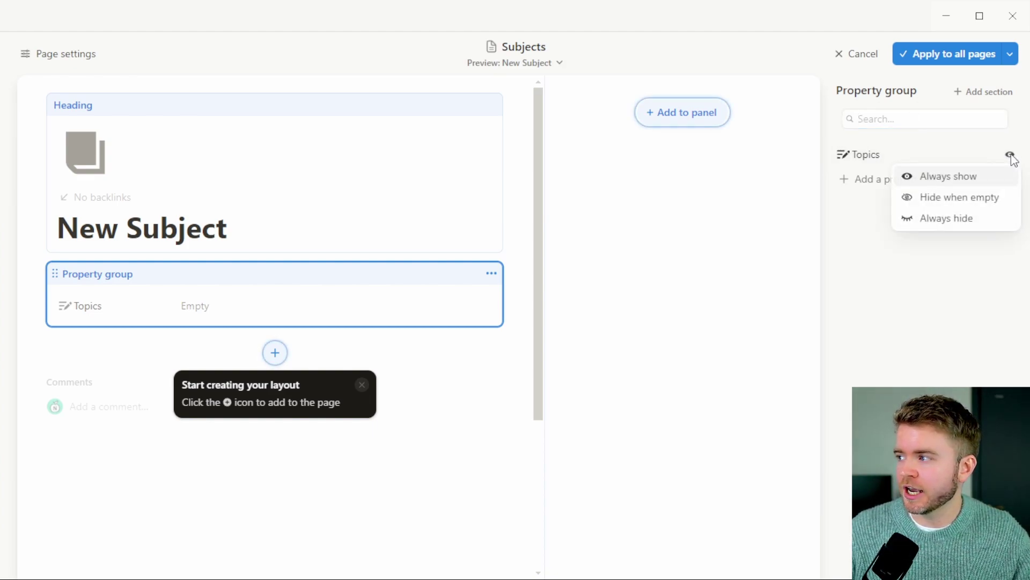
pyautogui.click(943, 219)
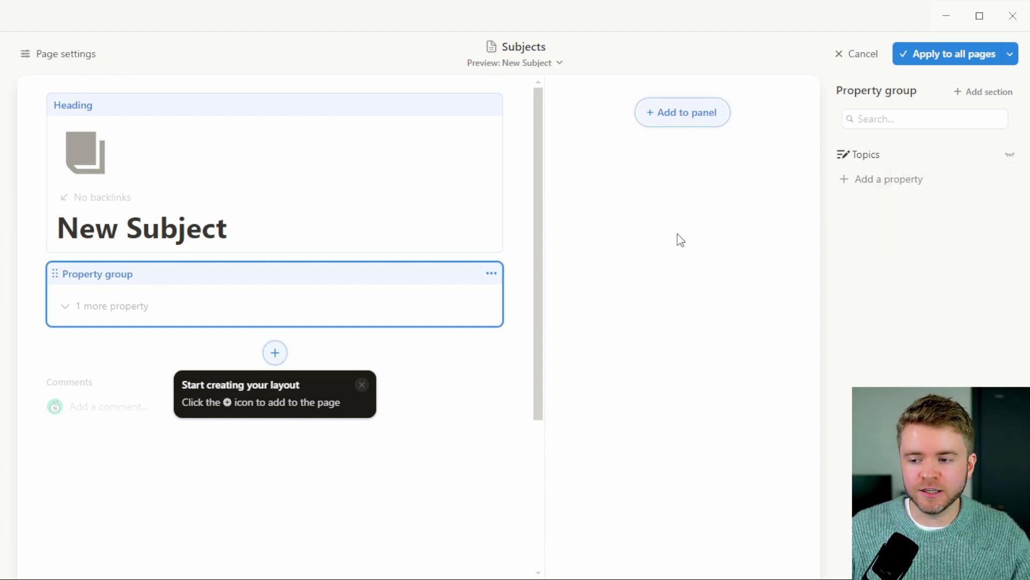
# Switch the page structure to Tabbed and add a Topics tab beside Content
pyautogui.click(402, 361)
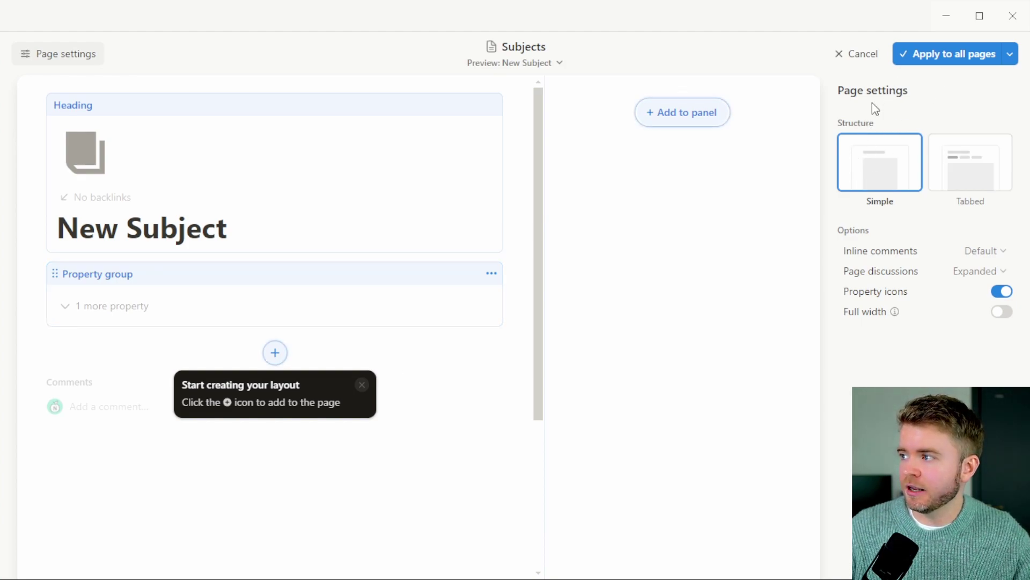
pyautogui.click(978, 175)
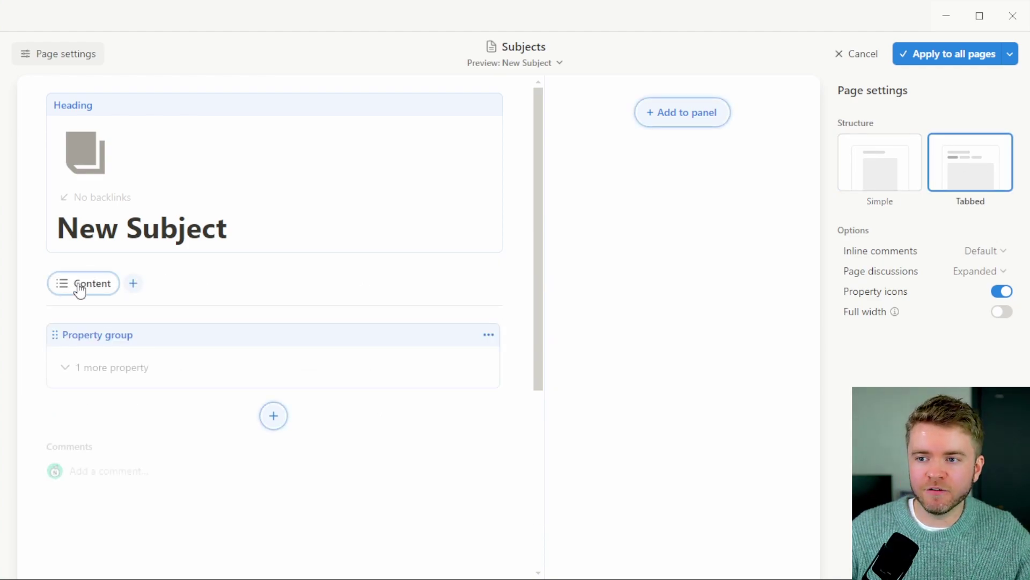
pyautogui.click(134, 284)
pyautogui.click(82, 334)
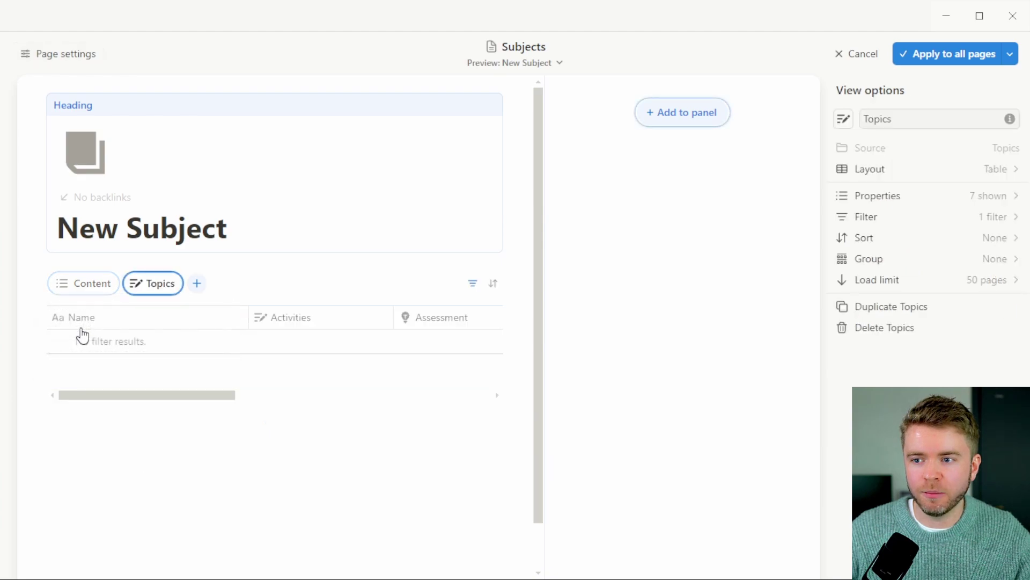
# Move the Status column ahead of the Name column in the Topics tab's table
pyautogui.moveTo(159, 400); pyautogui.dragTo(262, 399)
pyautogui.moveTo(336, 393); pyautogui.dragTo(300, 389)
pyautogui.hscroll(3, 299, 386)
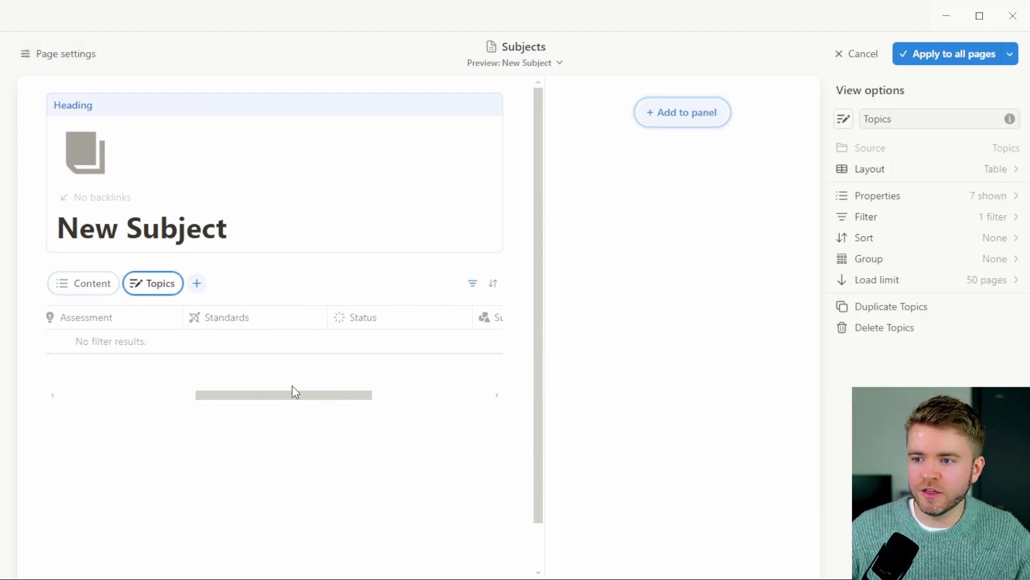
pyautogui.moveTo(350, 319); pyautogui.dragTo(13, 331)
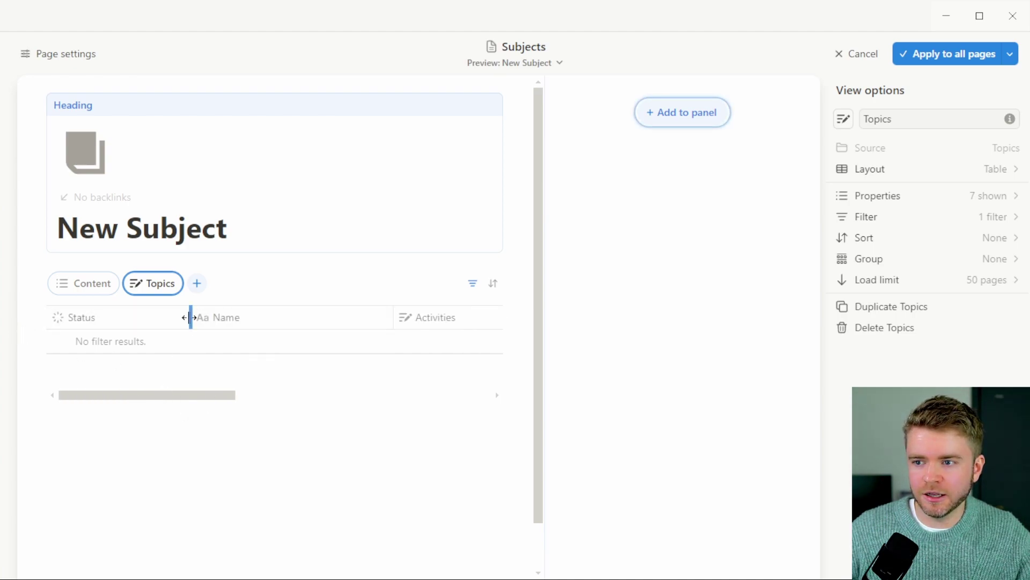
# Narrow the Status and Name columns in the Topics tab's table
pyautogui.moveTo(190, 317); pyautogui.dragTo(128, 321)
pyautogui.moveTo(329, 314); pyautogui.dragTo(252, 317)
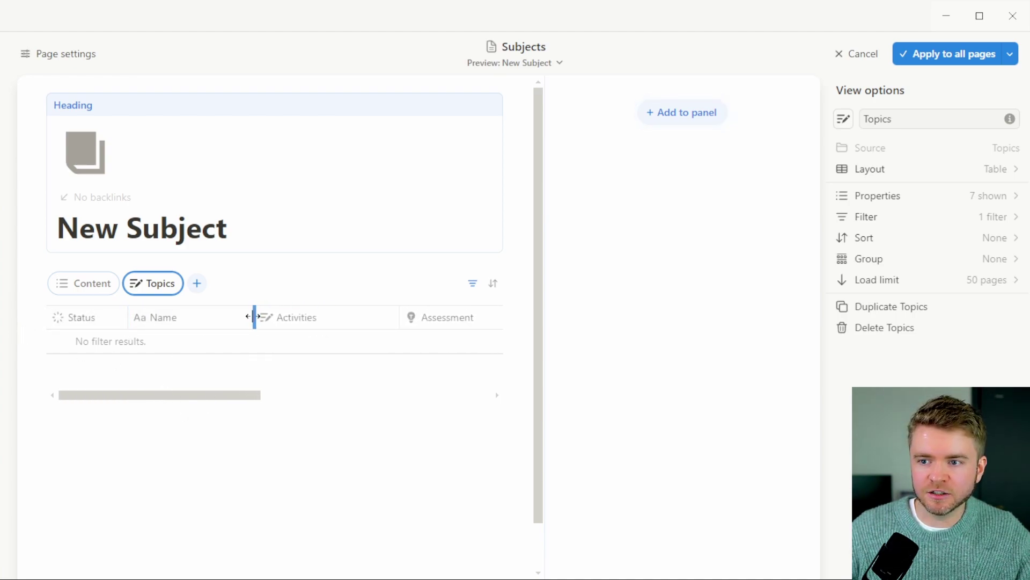
# Hide the Subject, Activities, Assessment and Standards columns in the Topics tab's table and widen the Name column slightly
pyautogui.moveTo(163, 392); pyautogui.dragTo(381, 391)
pyautogui.click(279, 317)
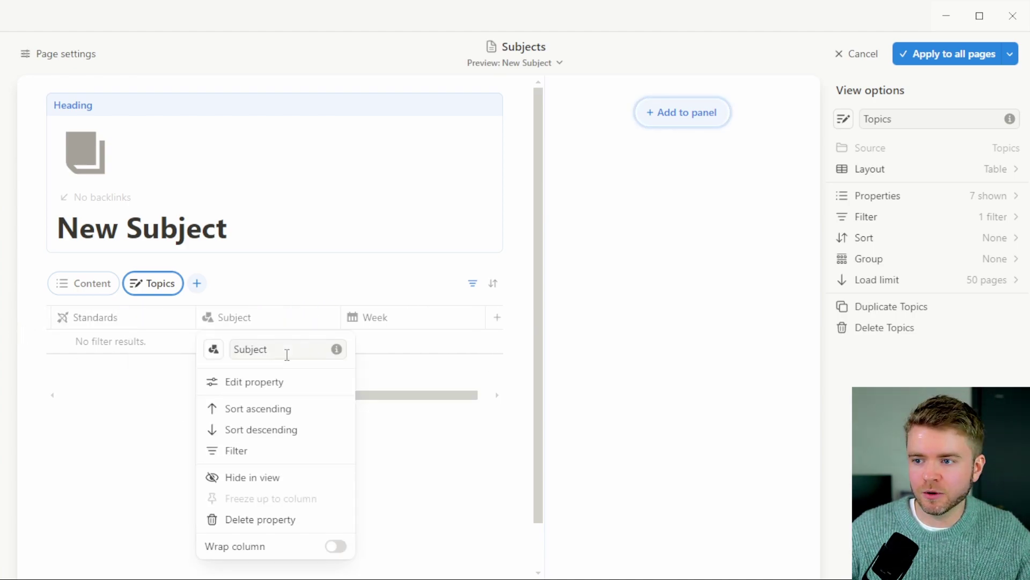
pyautogui.click(265, 482)
pyautogui.hscroll(-5, 268, 388)
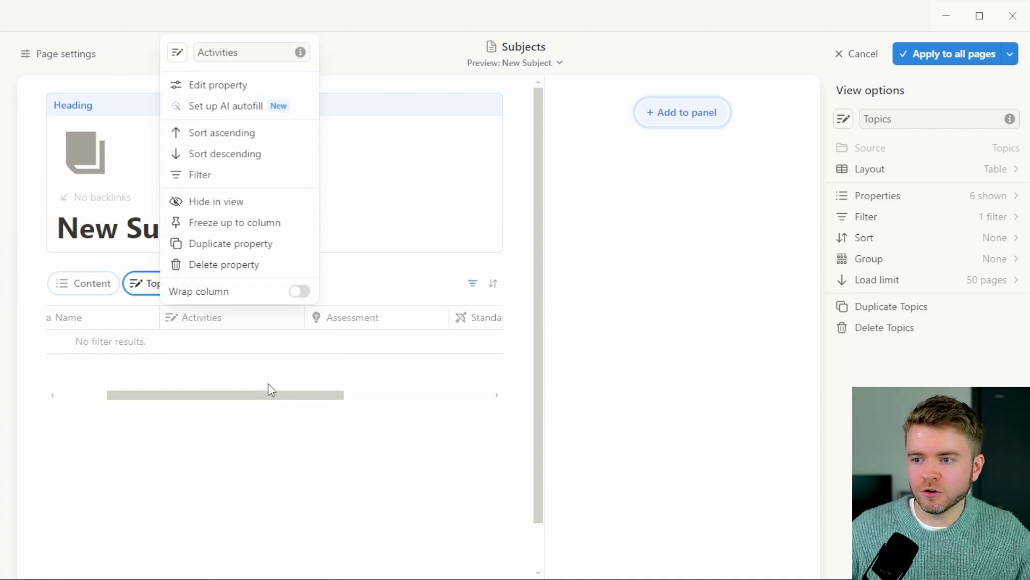
pyautogui.click(254, 213)
pyautogui.click(246, 321)
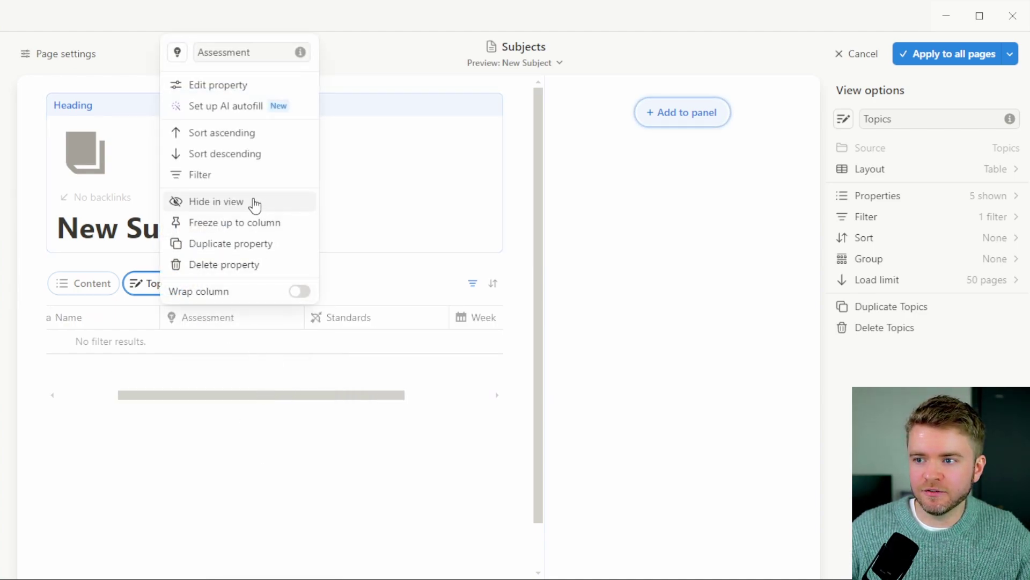
pyautogui.click(252, 203)
pyautogui.click(253, 322)
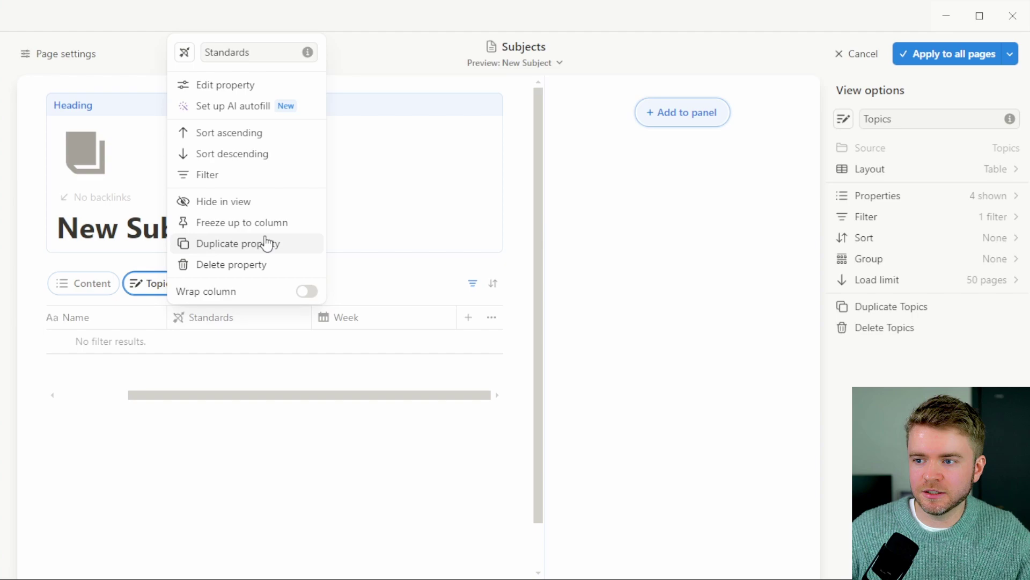
pyautogui.click(253, 203)
pyautogui.moveTo(161, 398); pyautogui.dragTo(18, 375)
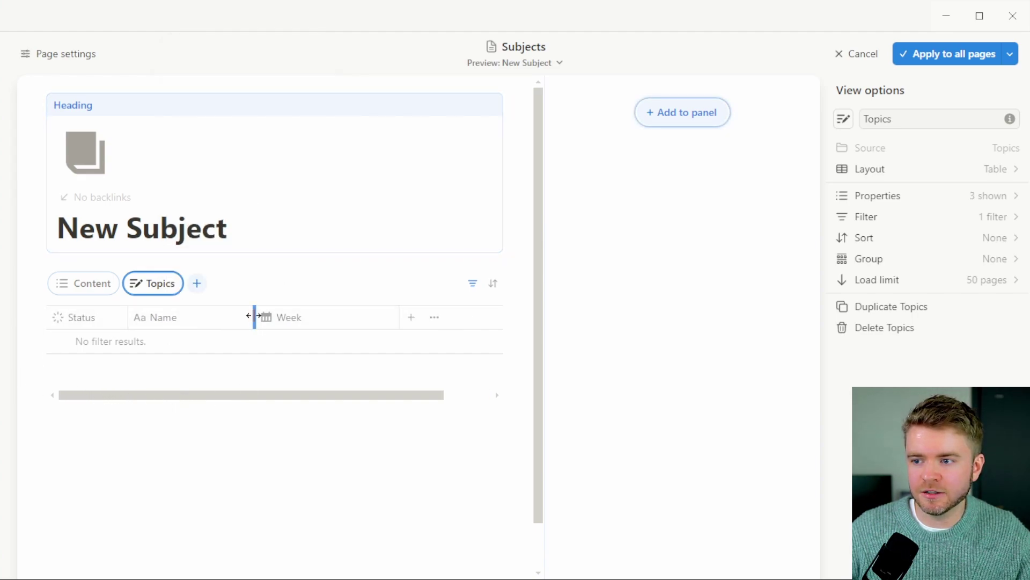
pyautogui.moveTo(254, 317); pyautogui.dragTo(269, 317)
# Sort the Topics tab's table by Week in ascending order and apply the layout to all Subjects pages
pyautogui.click(493, 283)
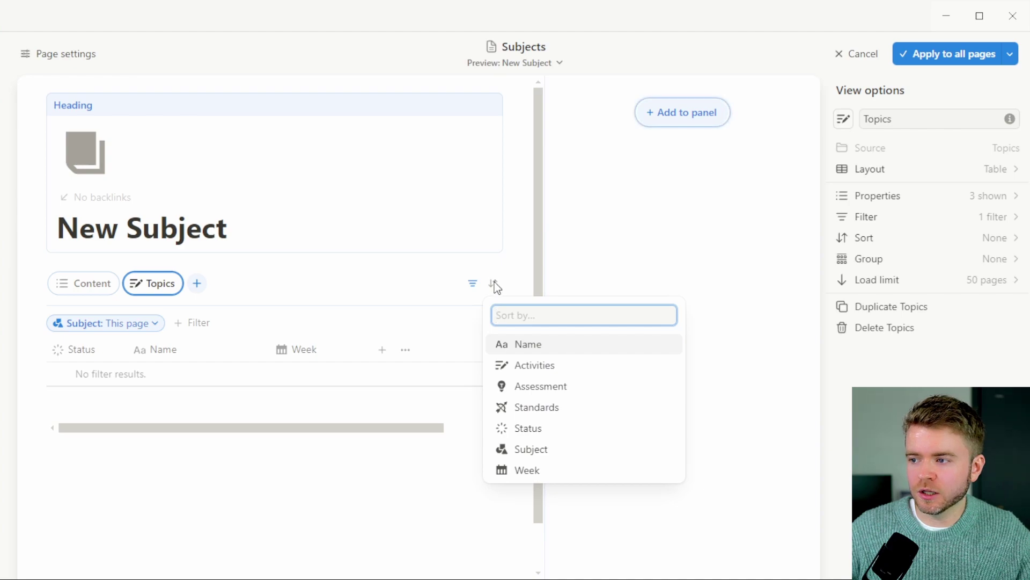
pyautogui.click(534, 479)
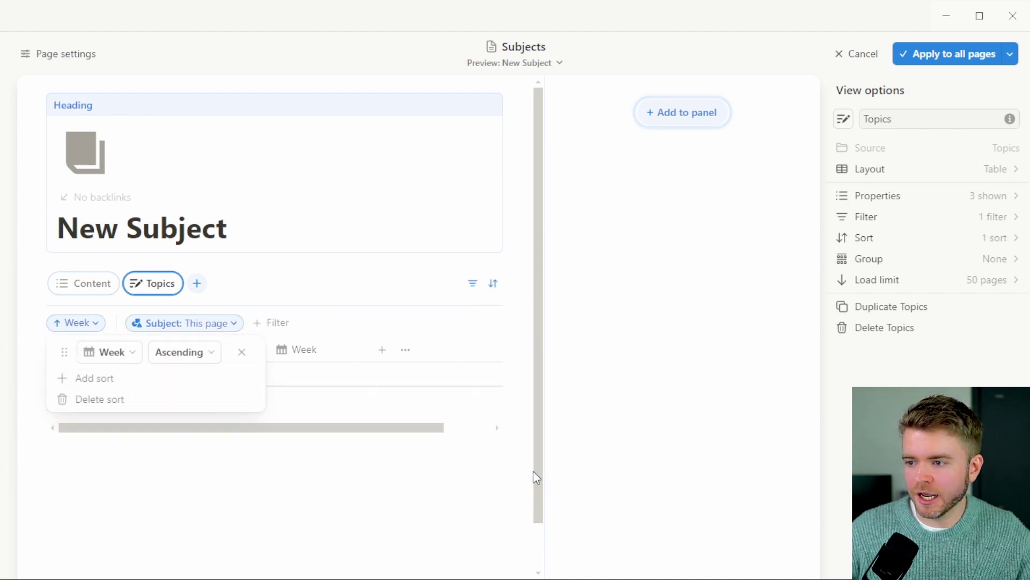
pyautogui.click(350, 335)
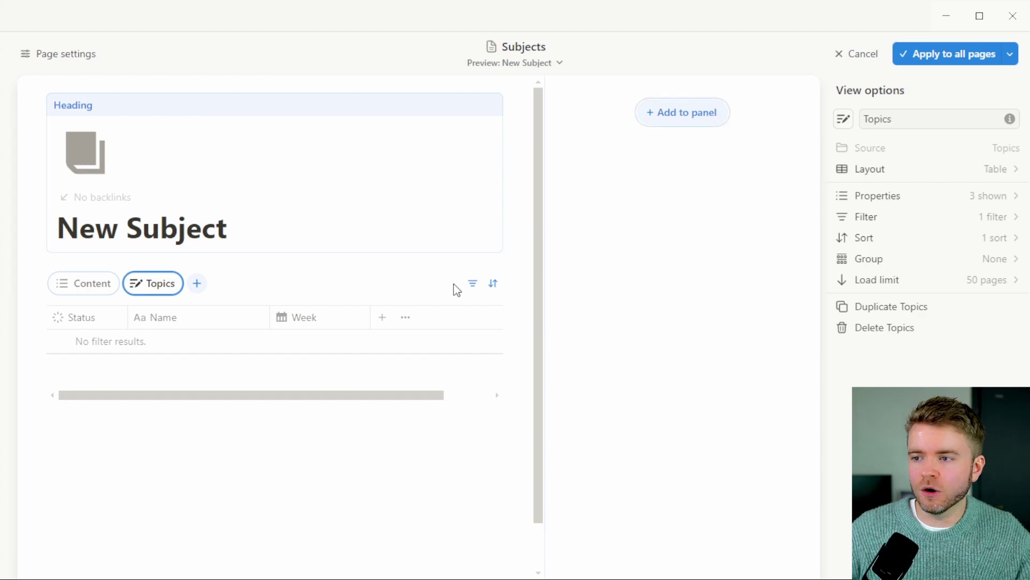
pyautogui.click(965, 62)
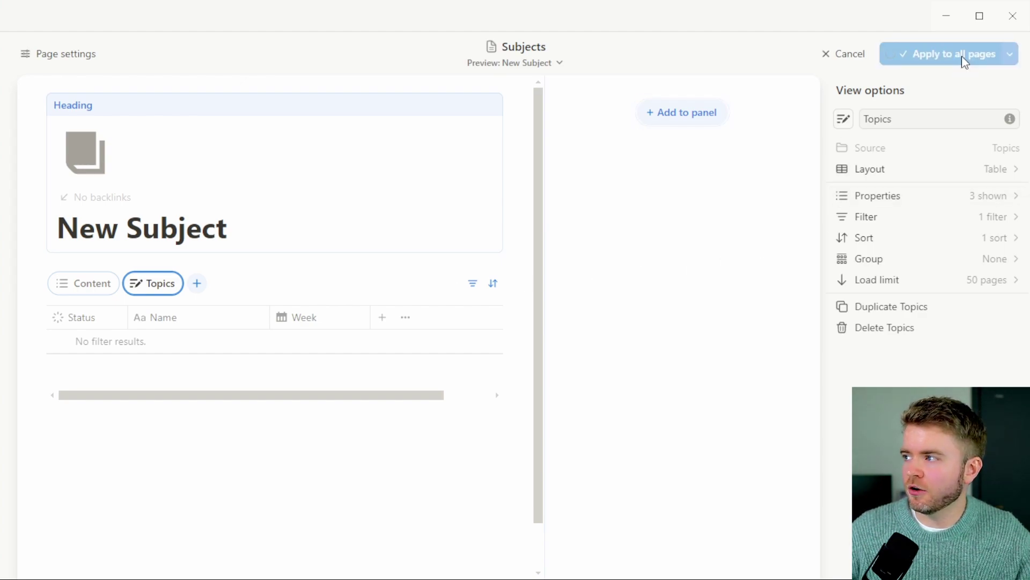
# Check the Content and Topics tabs of the New Subject template and return to the Curriculum Map page
pyautogui.click(283, 291)
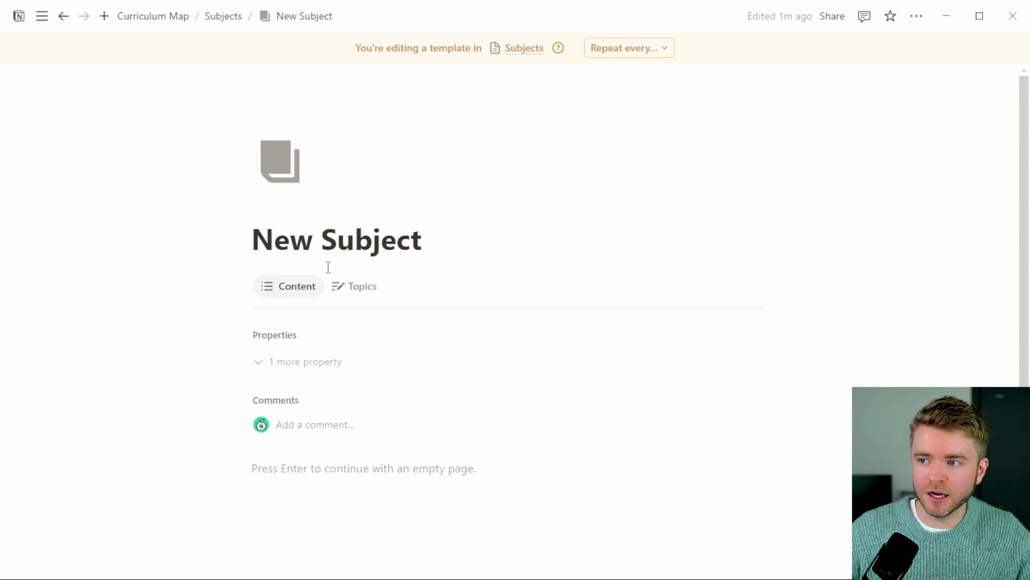
pyautogui.click(357, 295)
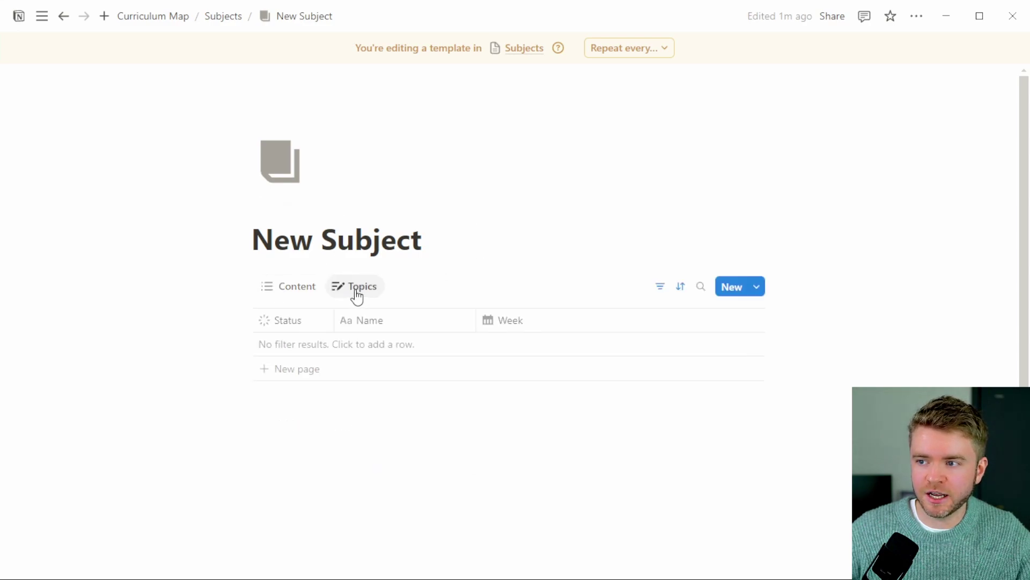
pyautogui.click(290, 288)
pyautogui.click(63, 17)
pyautogui.click(64, 21)
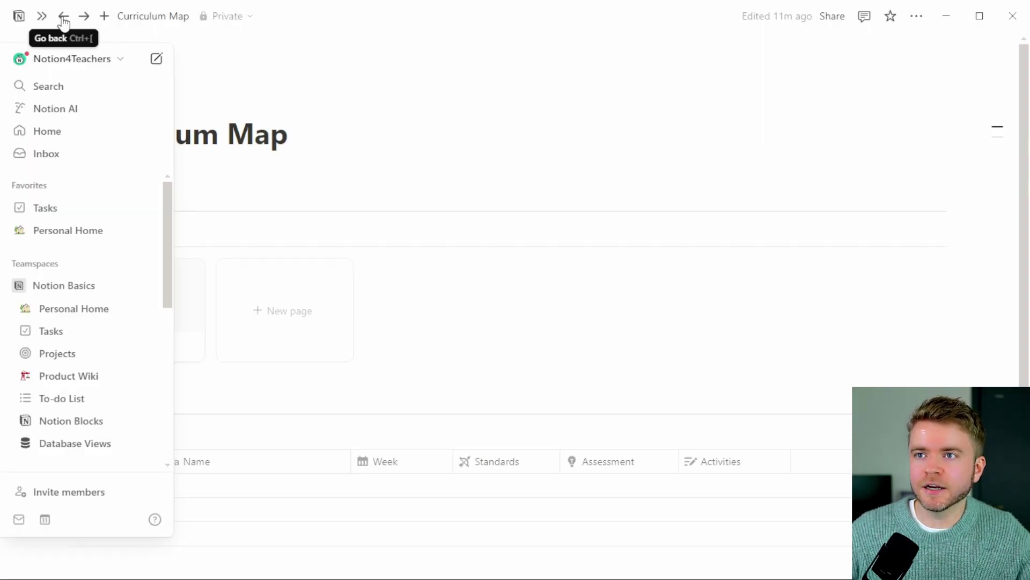
pyautogui.scroll(-1, 193, 156)
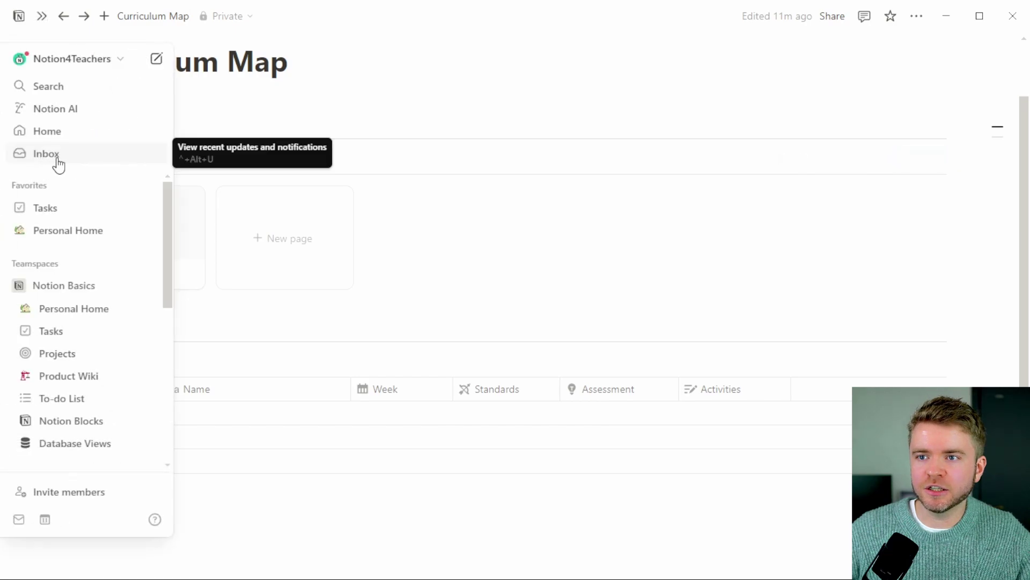
pyautogui.click(43, 159)
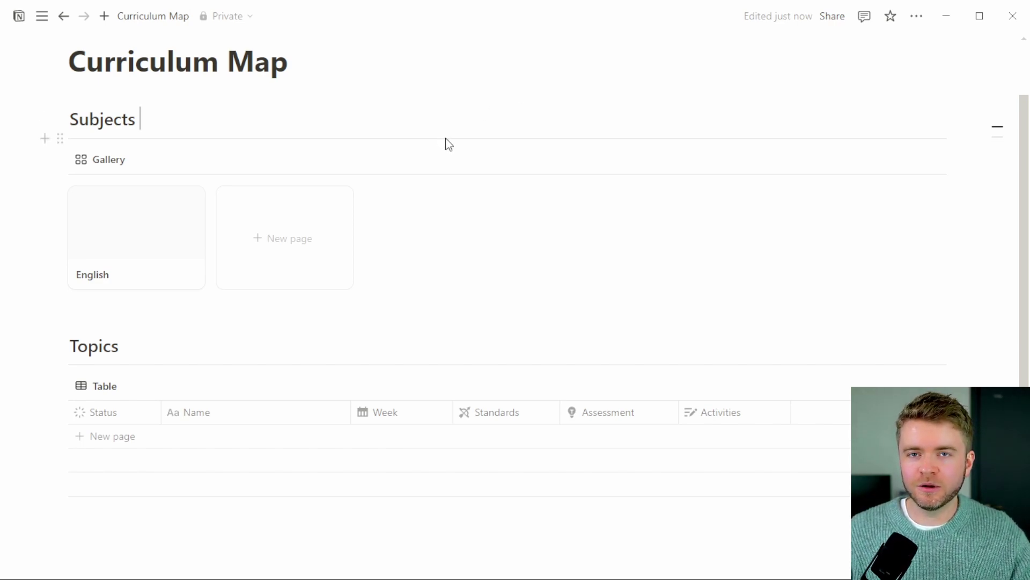
# Duplicate the Topics database's Table view, name the copy Map and give it the folded map icon
pyautogui.scroll(-2, 152, 270)
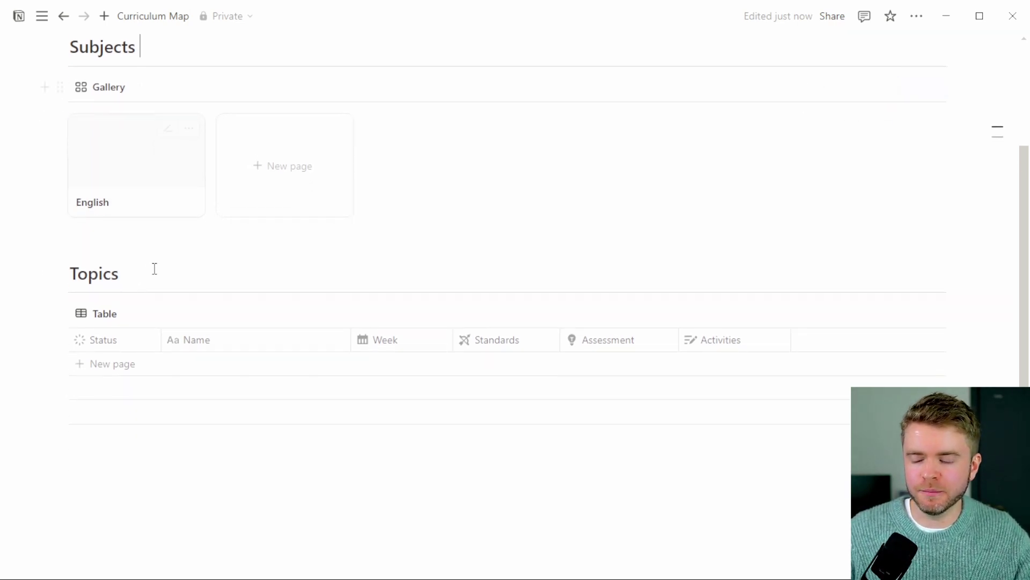
pyautogui.scroll(-1, 102, 259)
pyautogui.click(102, 259)
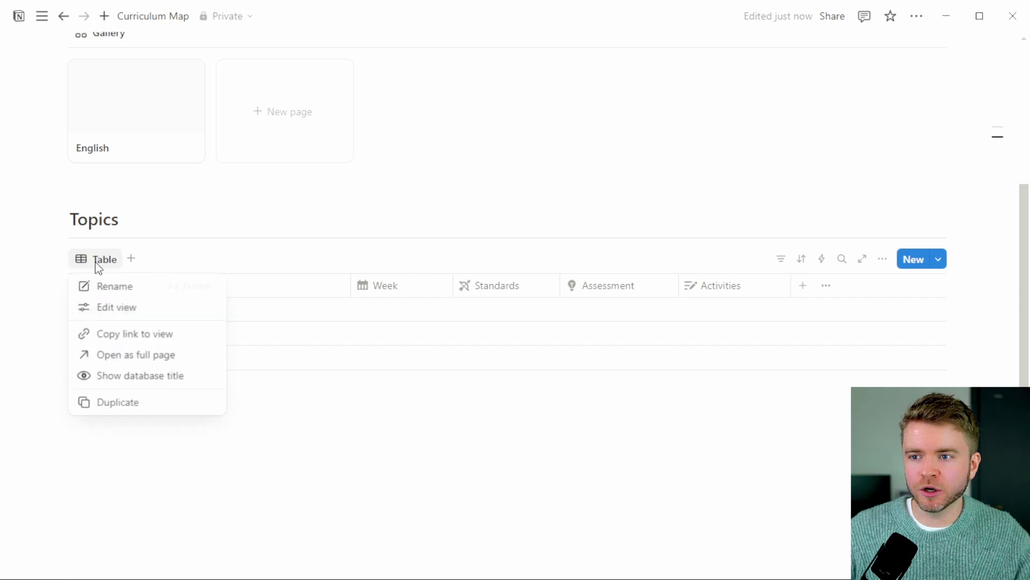
pyautogui.click(119, 403)
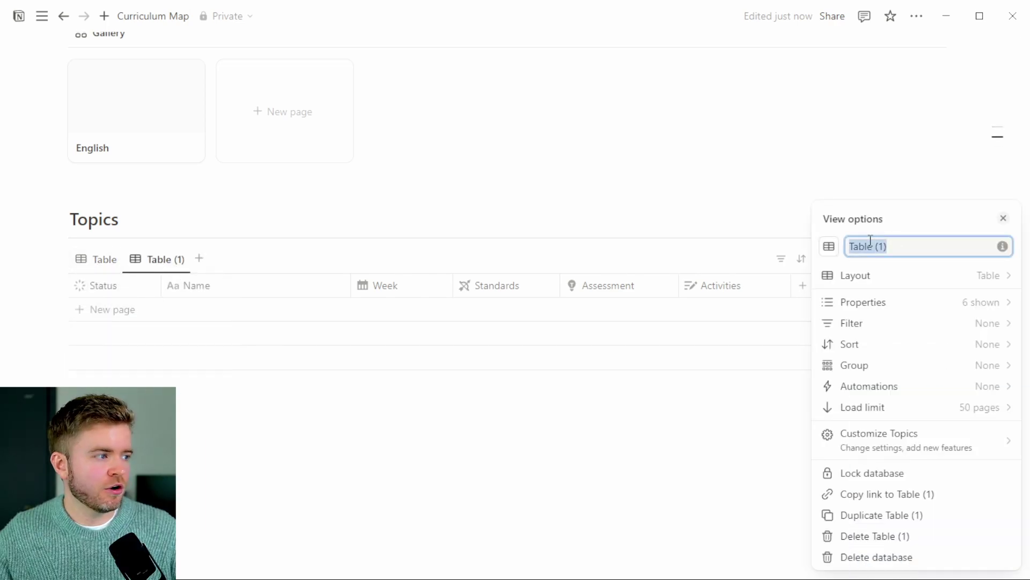
pyautogui.write('Map')
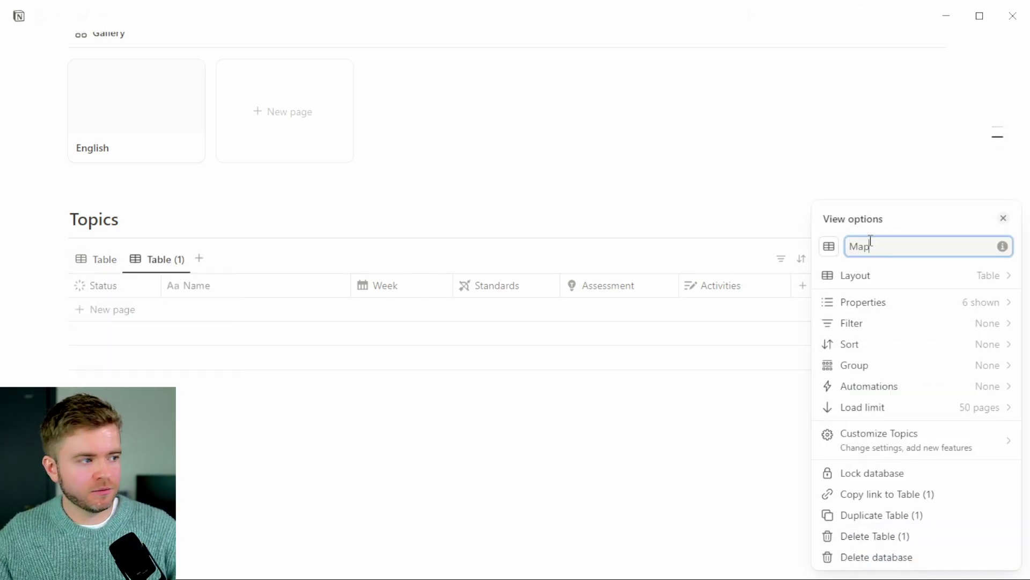
pyautogui.click(829, 253)
pyautogui.write('map')
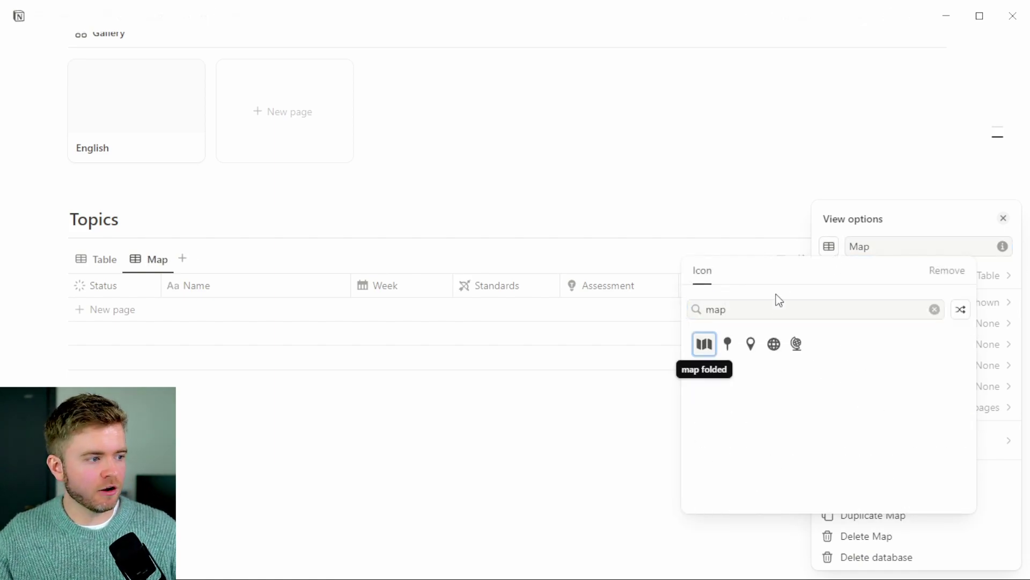
pyautogui.click(704, 343)
# Change the Map view to a Board grouped by Subject, with empty groups shown and the No Subject group hidden
pyautogui.click(949, 277)
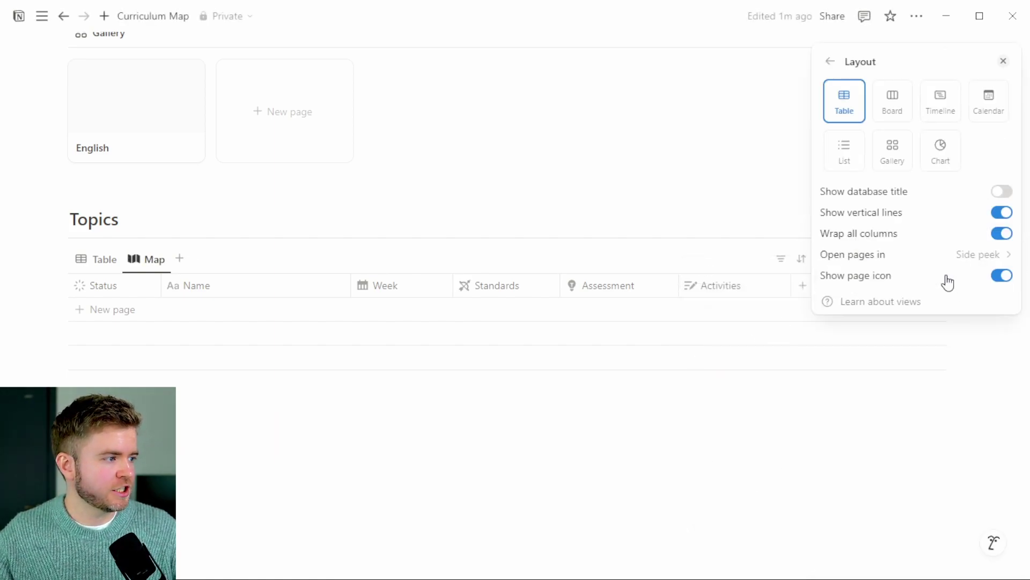
pyautogui.click(906, 92)
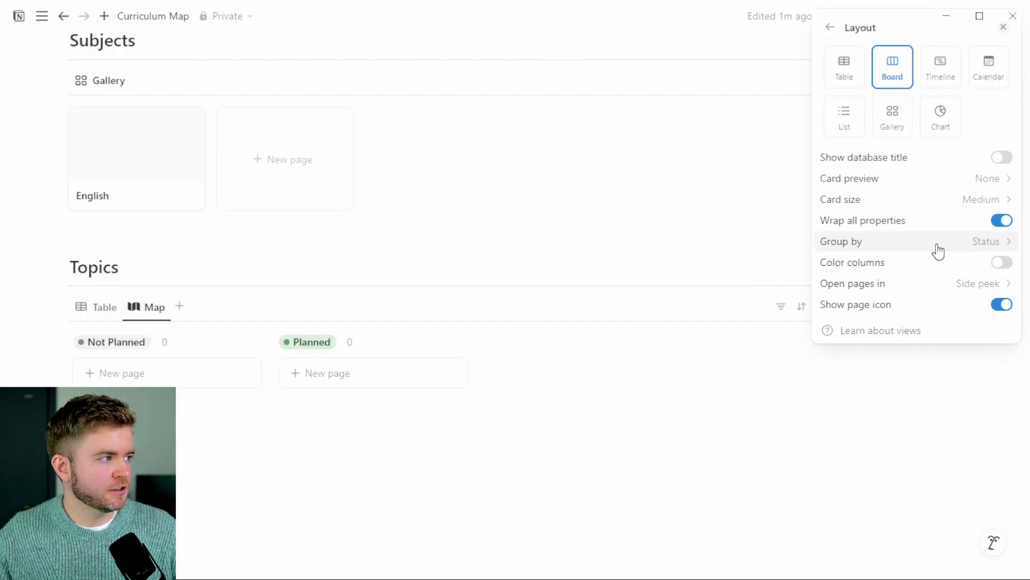
pyautogui.click(919, 246)
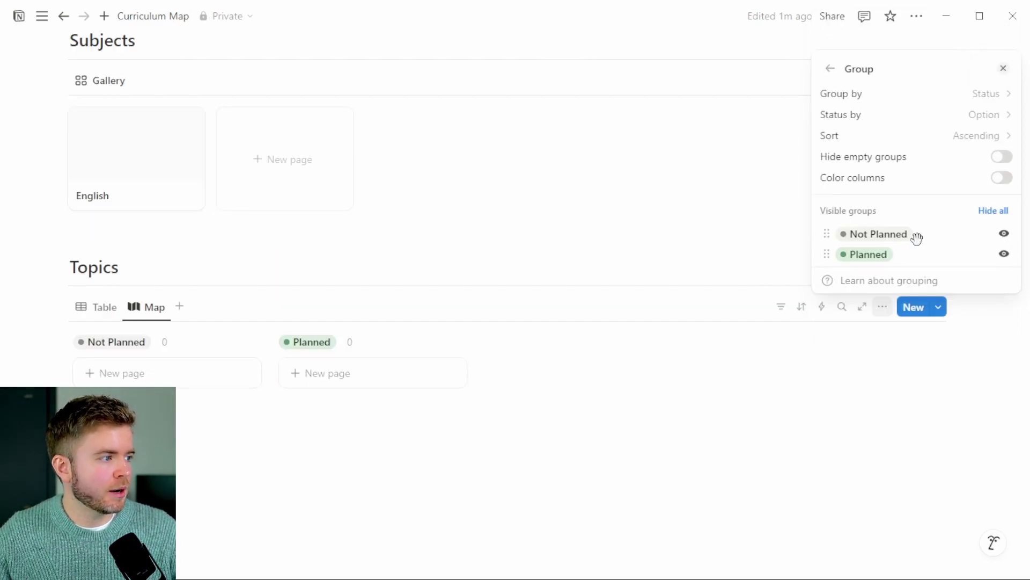
pyautogui.click(989, 99)
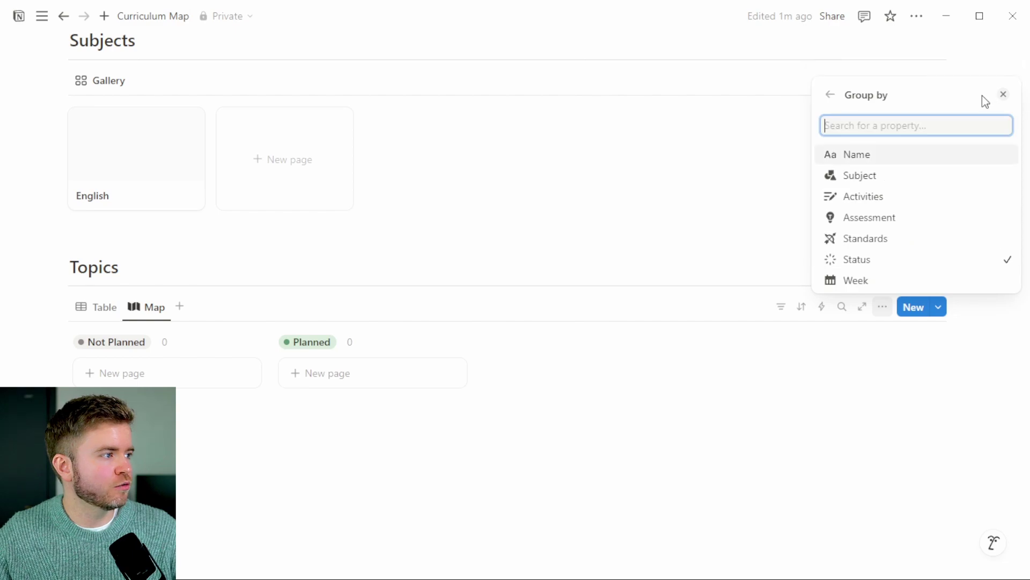
pyautogui.click(879, 185)
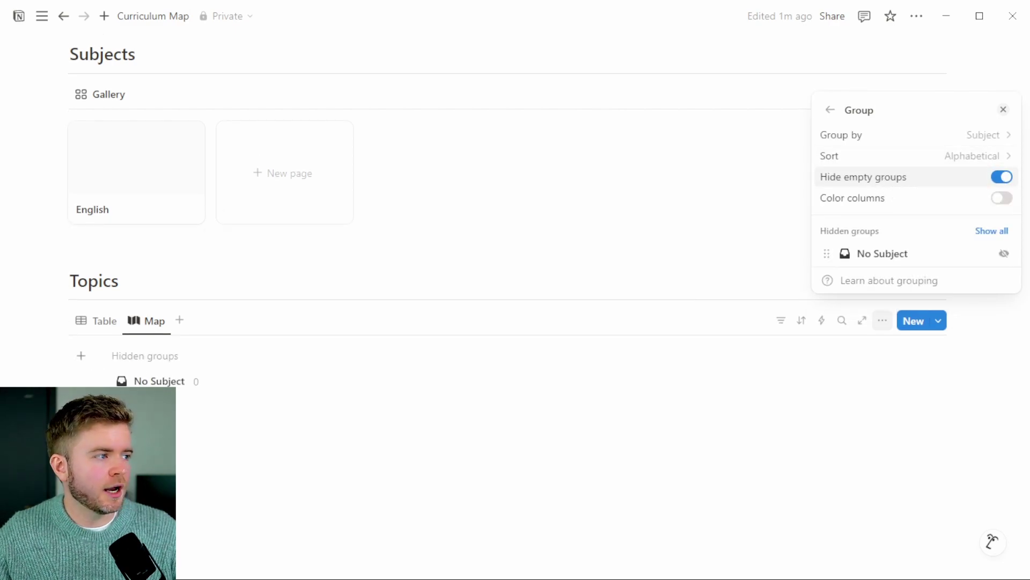
pyautogui.click(1003, 177)
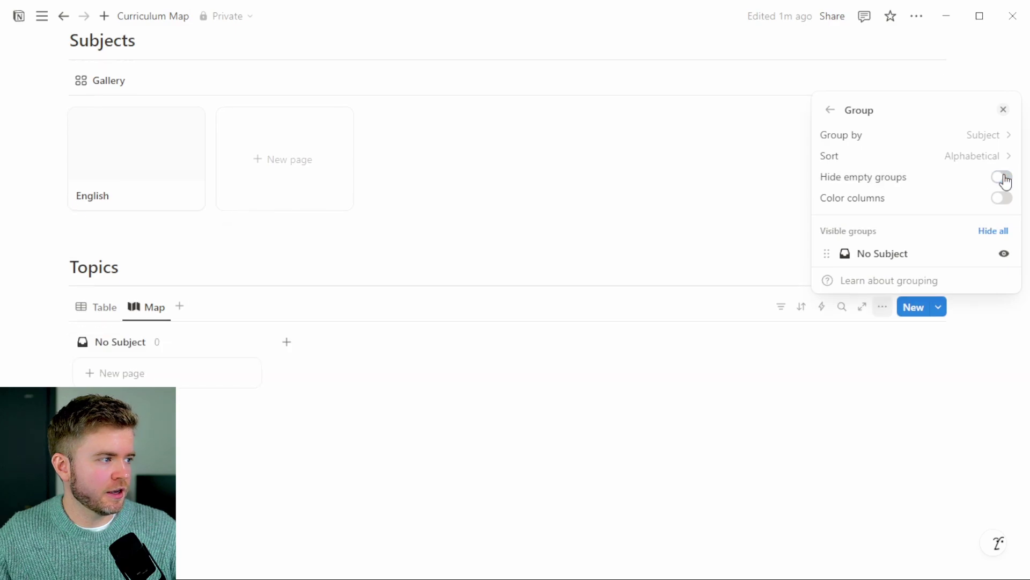
pyautogui.click(1004, 255)
pyautogui.press('Escape')
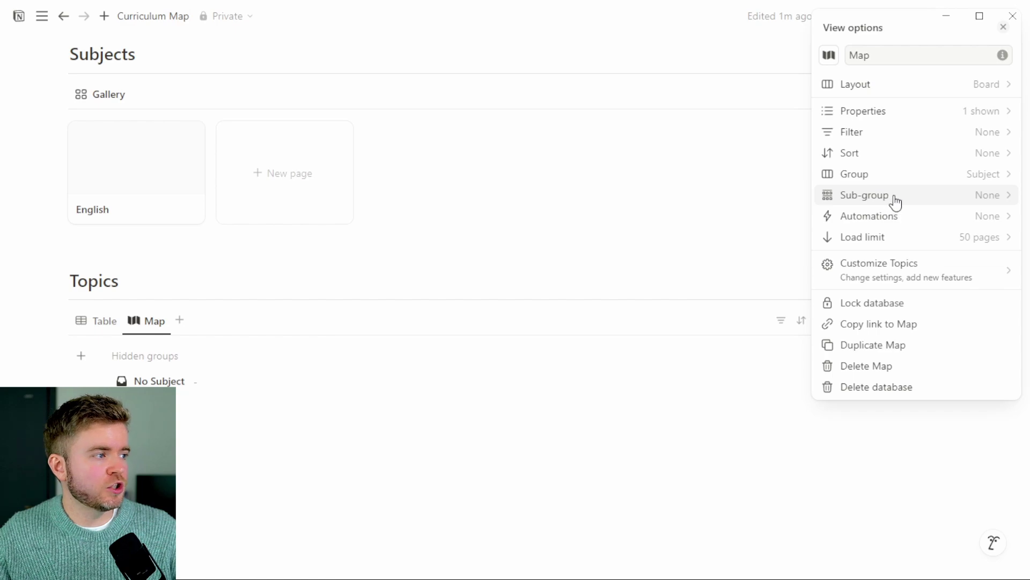
# Sub-group the Map board by Week, sorted alphabetically with empty groups shown
pyautogui.click(894, 200)
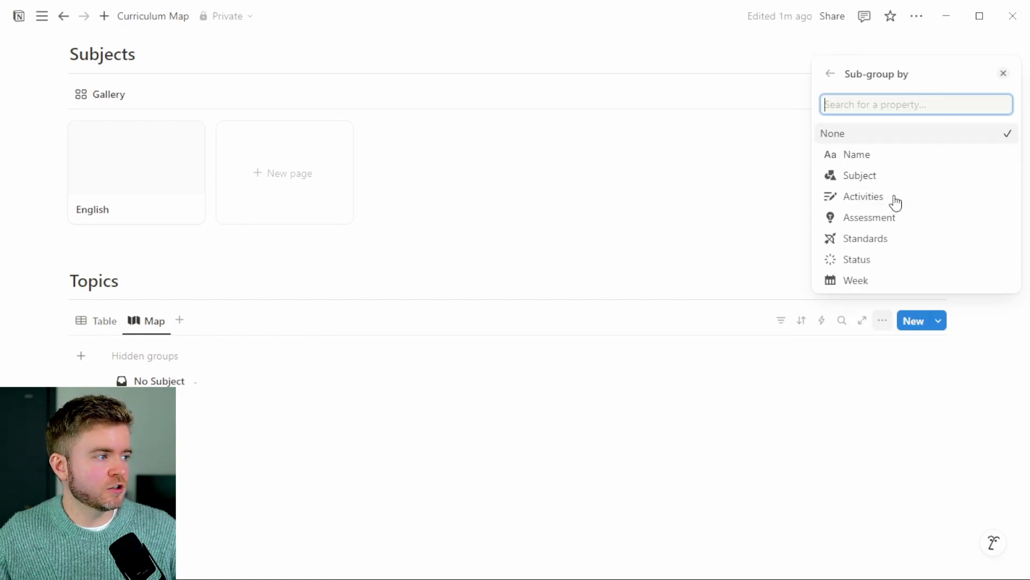
pyautogui.click(874, 286)
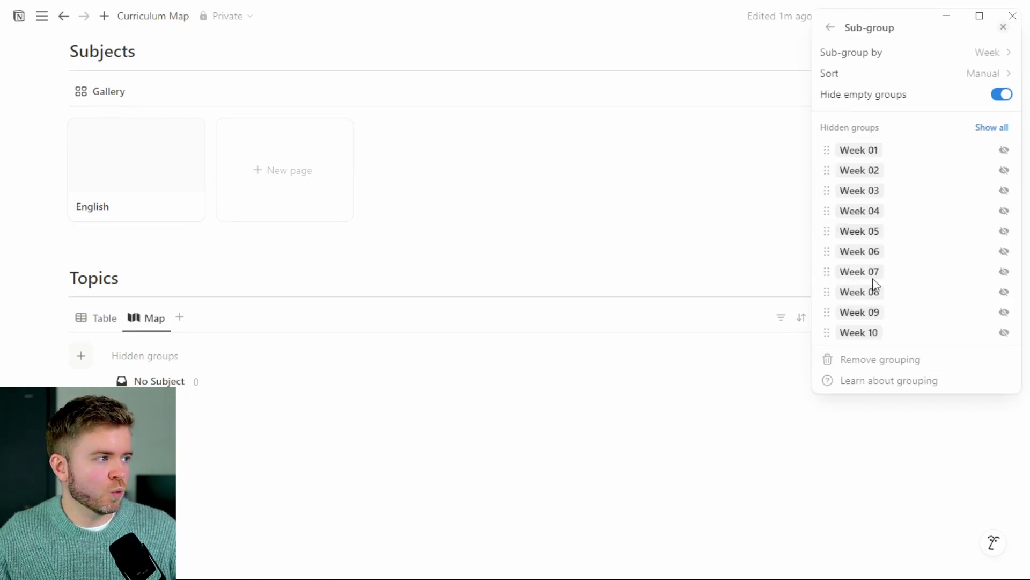
pyautogui.click(1002, 95)
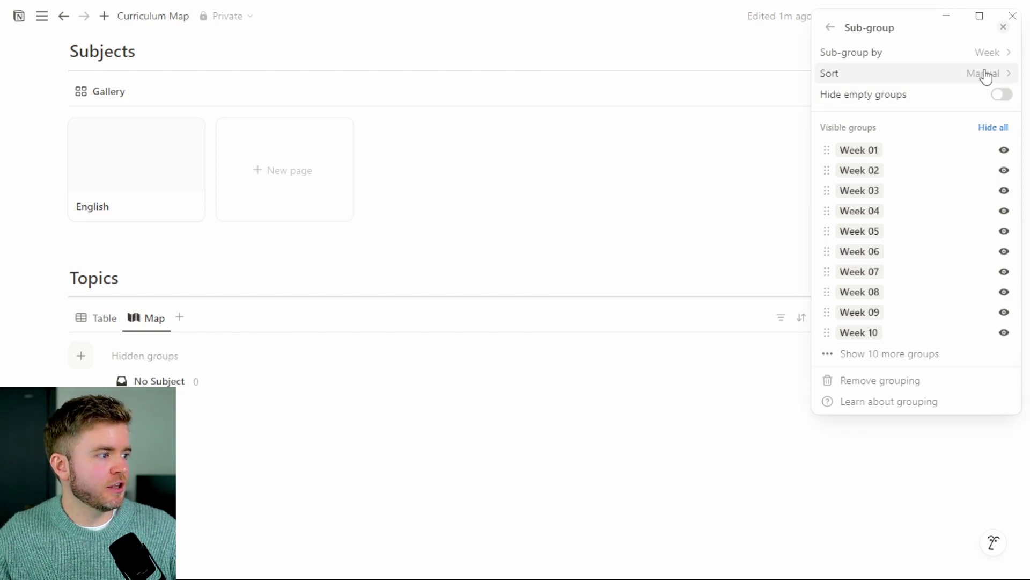
pyautogui.click(986, 75)
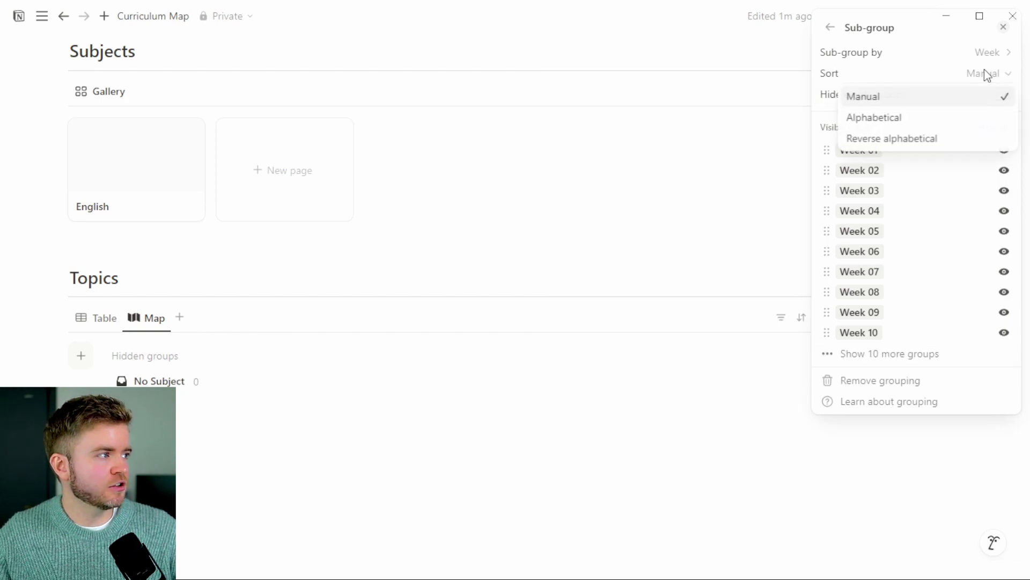
pyautogui.click(931, 119)
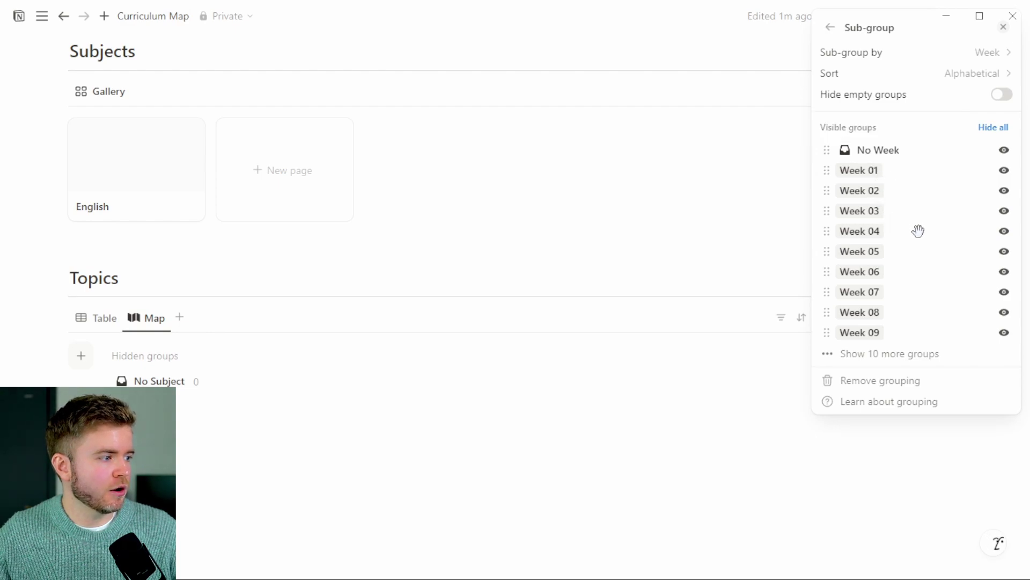
# Place the Map view ahead of the Table view and add English as a group on the board
pyautogui.click(138, 329)
pyautogui.moveTo(138, 329); pyautogui.dragTo(95, 317)
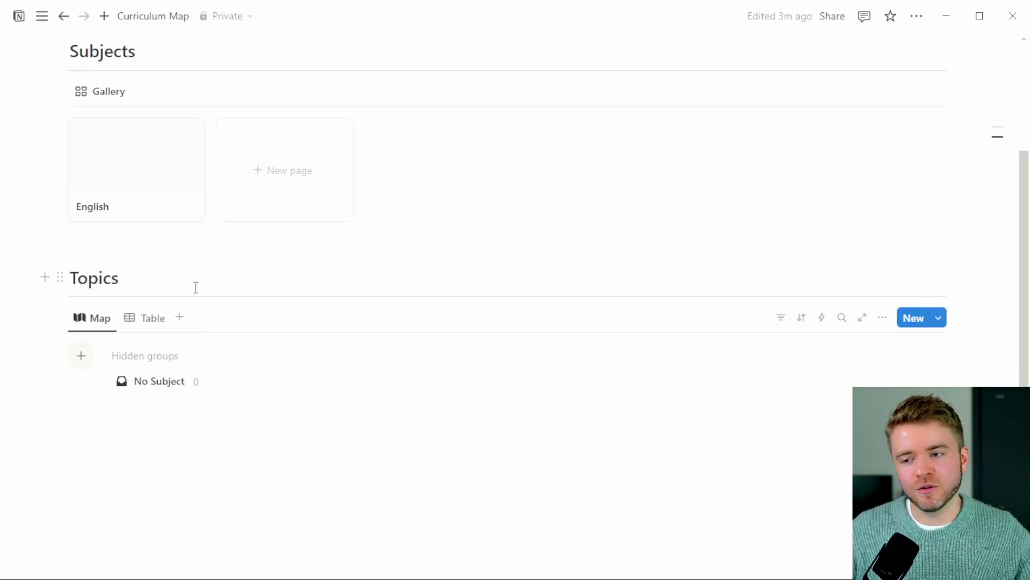
pyautogui.click(83, 356)
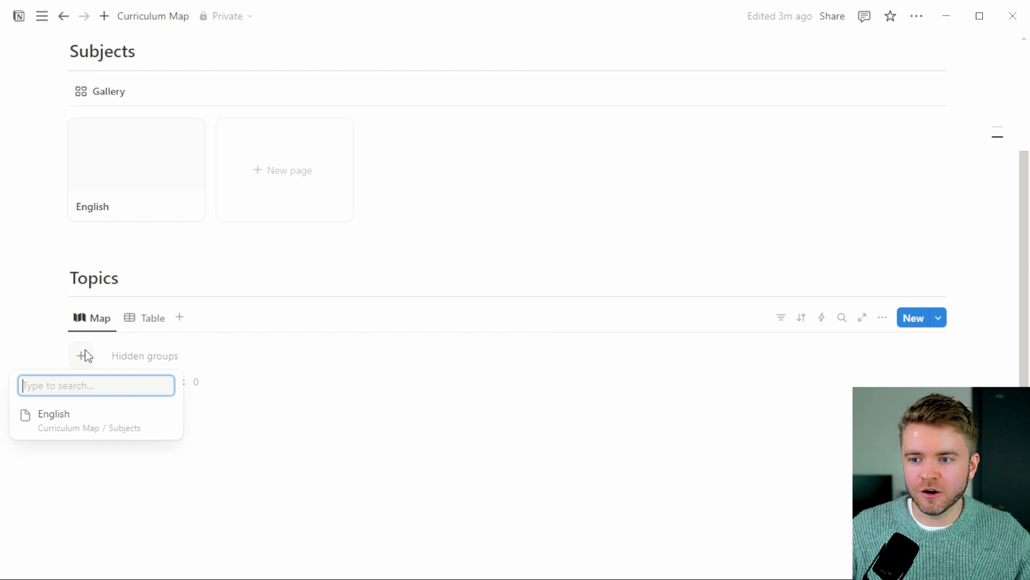
pyautogui.click(81, 425)
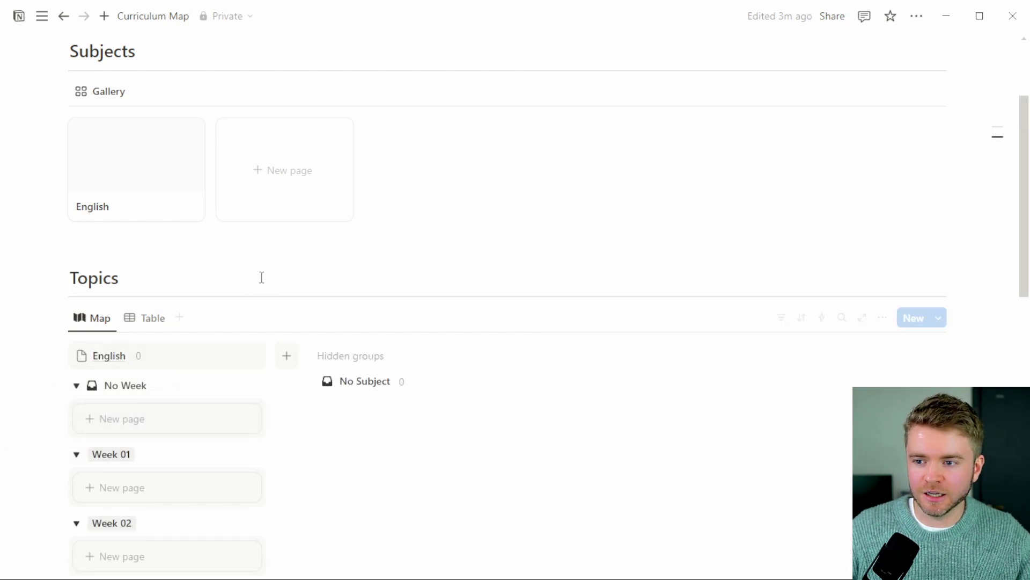
# Add a new topic page under No Week in the English column of the Map board
pyautogui.scroll(-3, 224, 307)
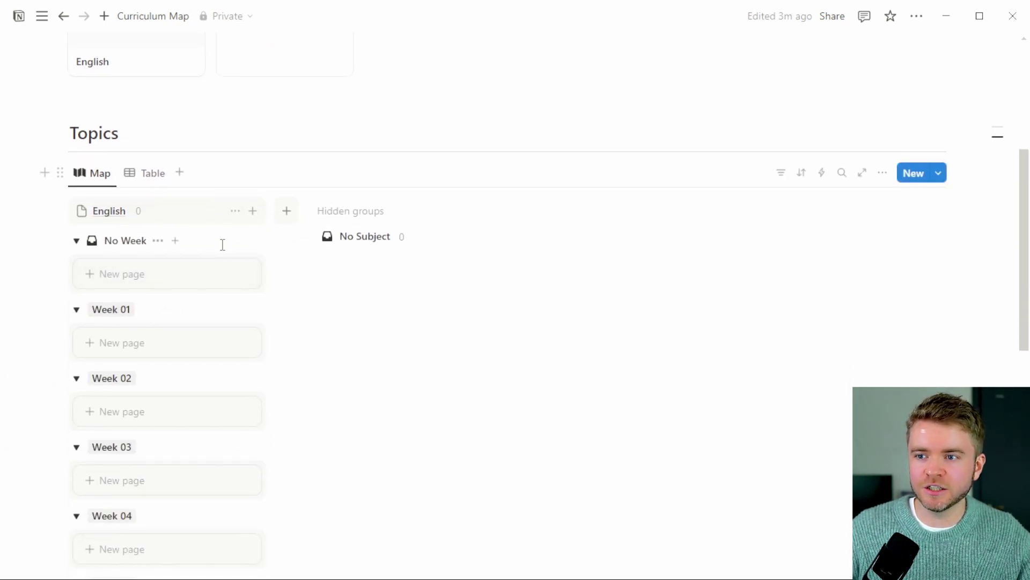
pyautogui.click(152, 281)
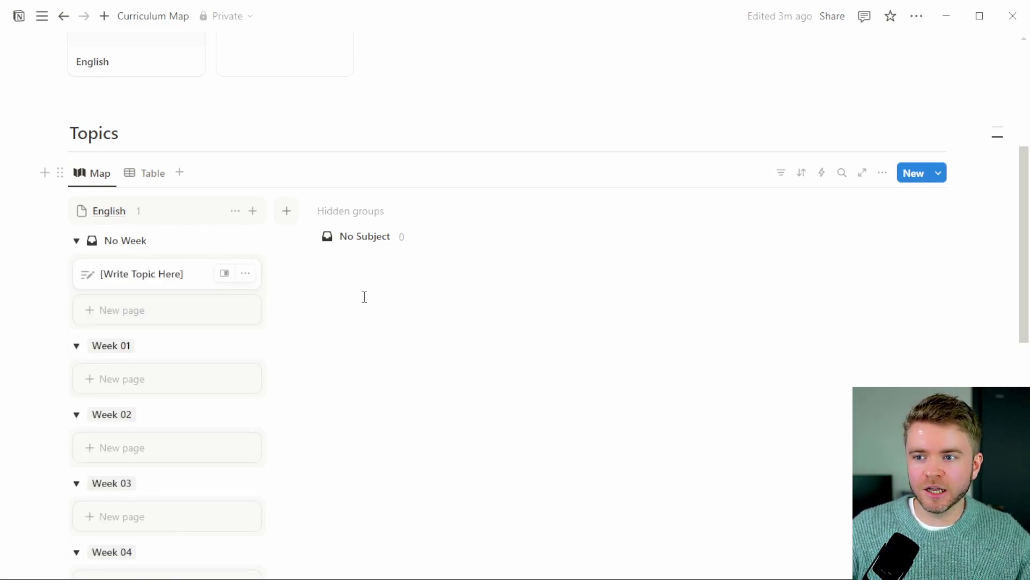
pyautogui.press('Escape')
pyautogui.click(310, 303)
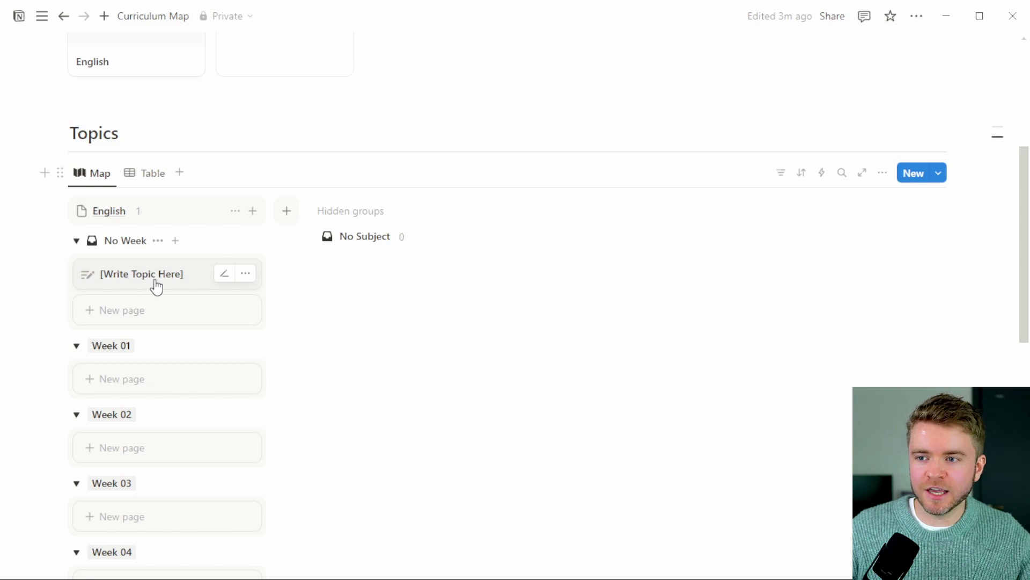
# Show the Standards, Assessment, Activities, Status and Subject properties on the Map board's cards
pyautogui.click(883, 174)
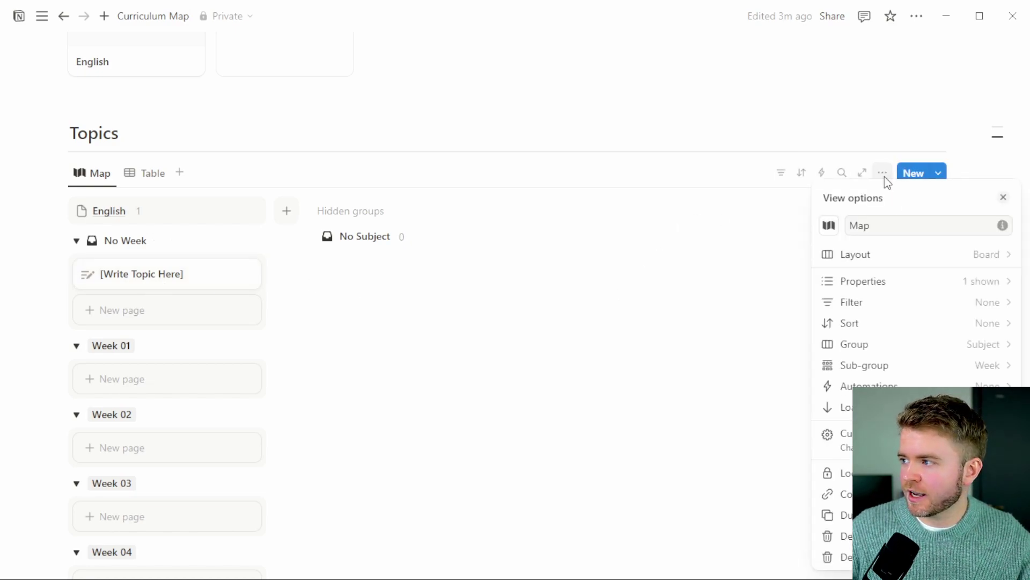
pyautogui.click(919, 285)
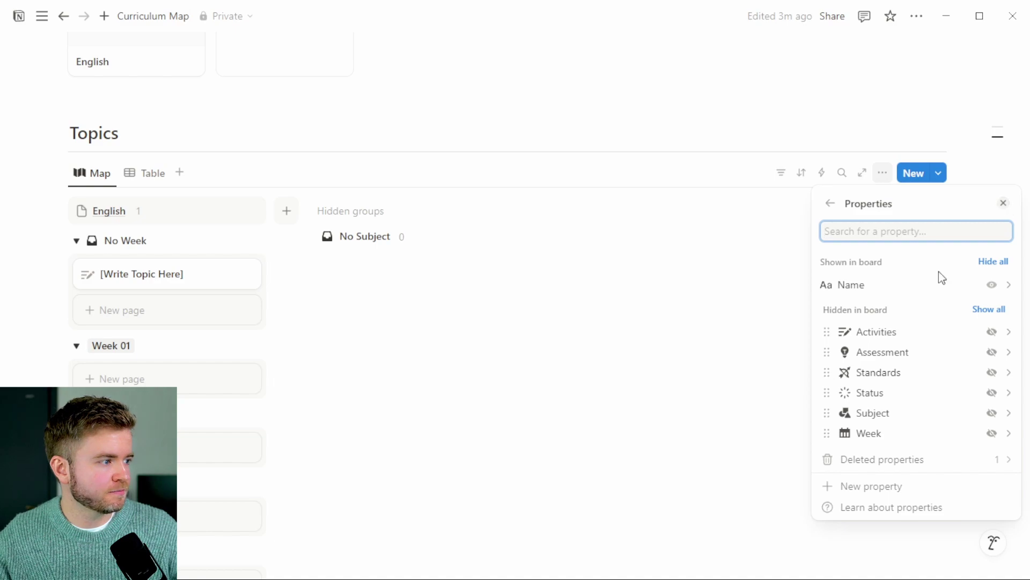
pyautogui.click(991, 372)
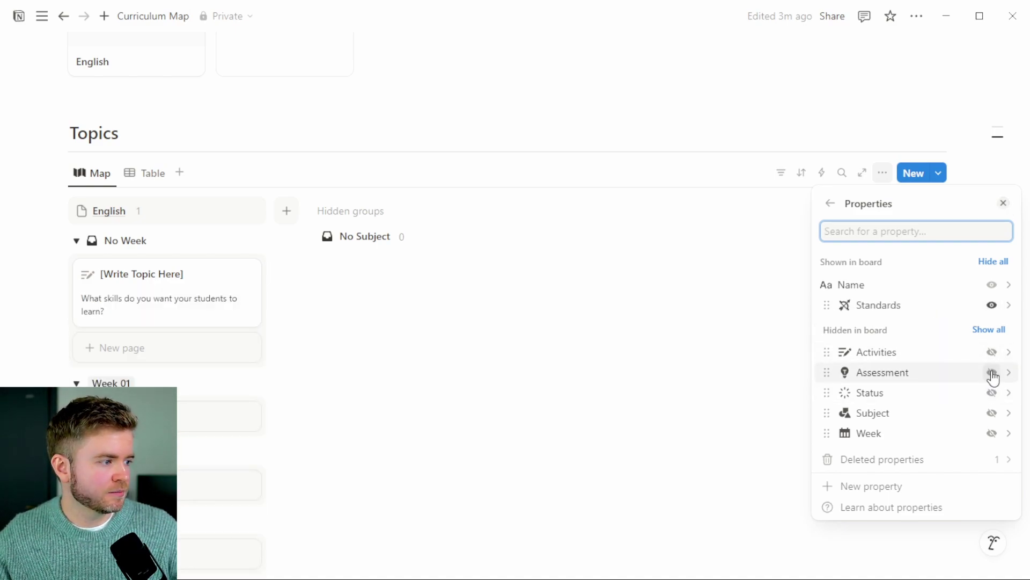
pyautogui.click(992, 372)
pyautogui.click(991, 372)
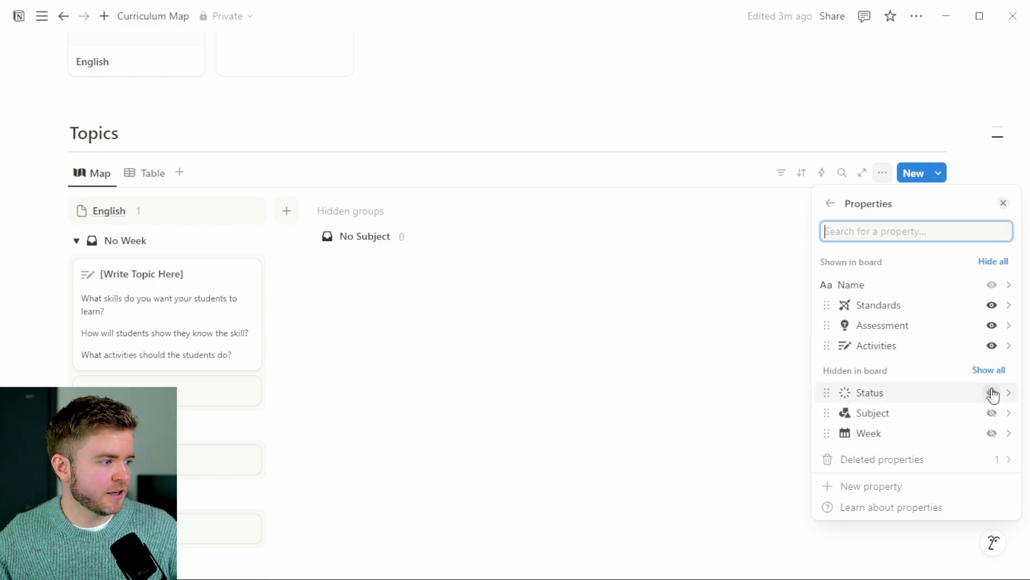
pyautogui.click(991, 394)
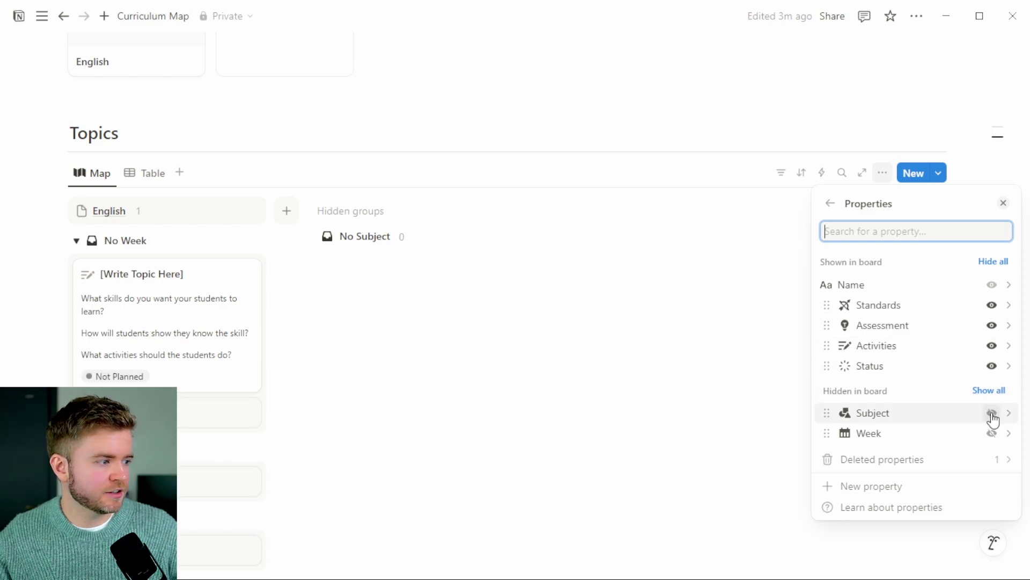
pyautogui.click(992, 413)
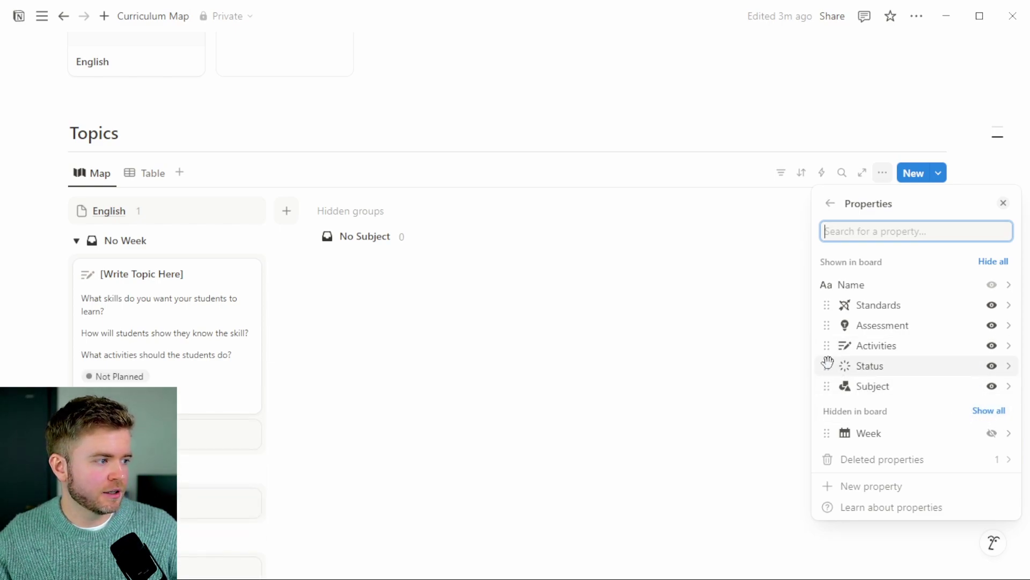
# Reorder the Map board's card properties so Status and Subject come directly after Name, ahead of Standards
pyautogui.moveTo(828, 363); pyautogui.dragTo(828, 302)
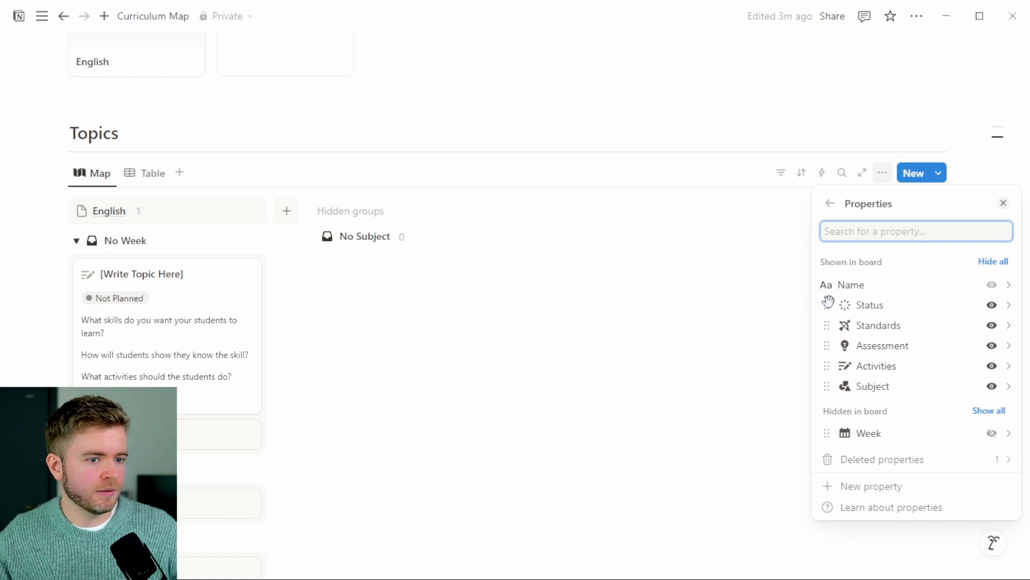
pyautogui.moveTo(827, 386); pyautogui.dragTo(829, 325)
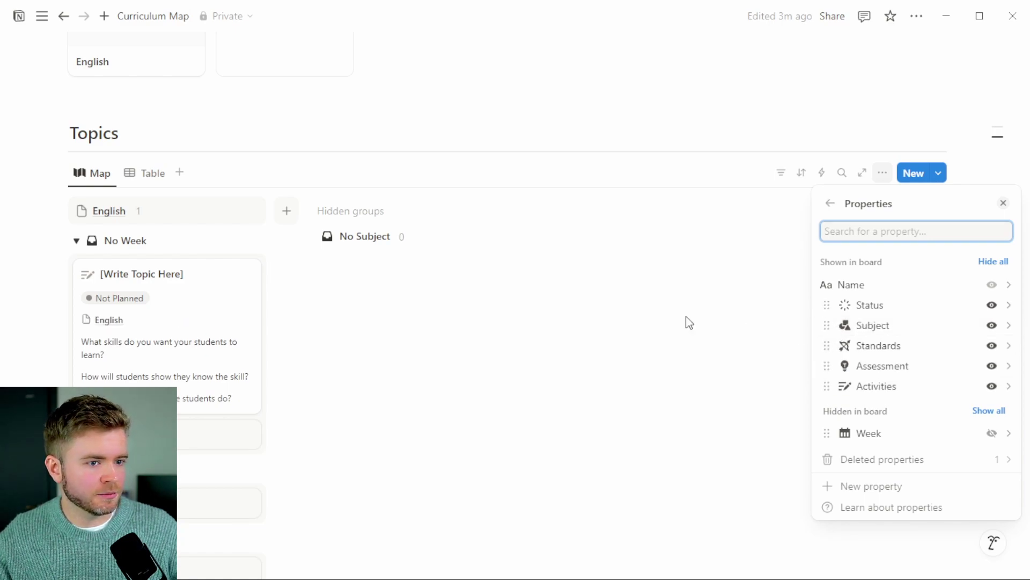
pyautogui.click(424, 301)
# Set the status of the English topic card to Planned and look into its skills text without editing it
pyautogui.scroll(-2, 392, 241)
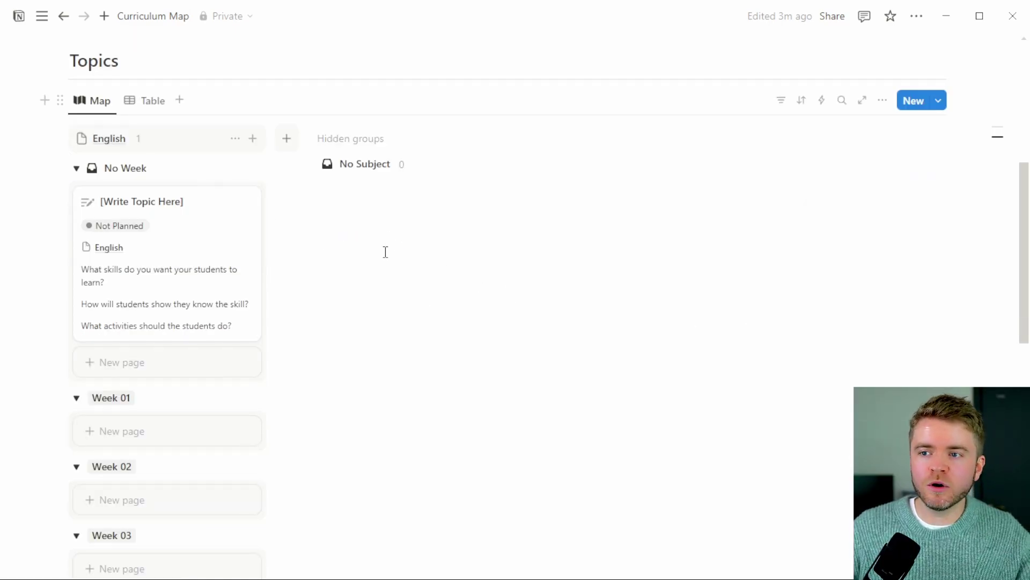
pyautogui.click(113, 235)
pyautogui.click(114, 328)
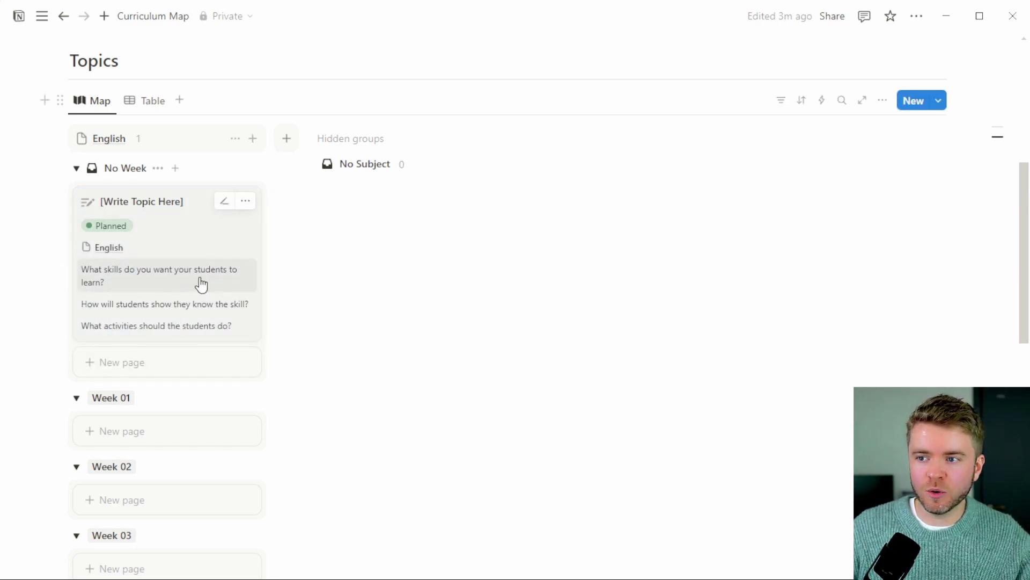
pyautogui.click(171, 273)
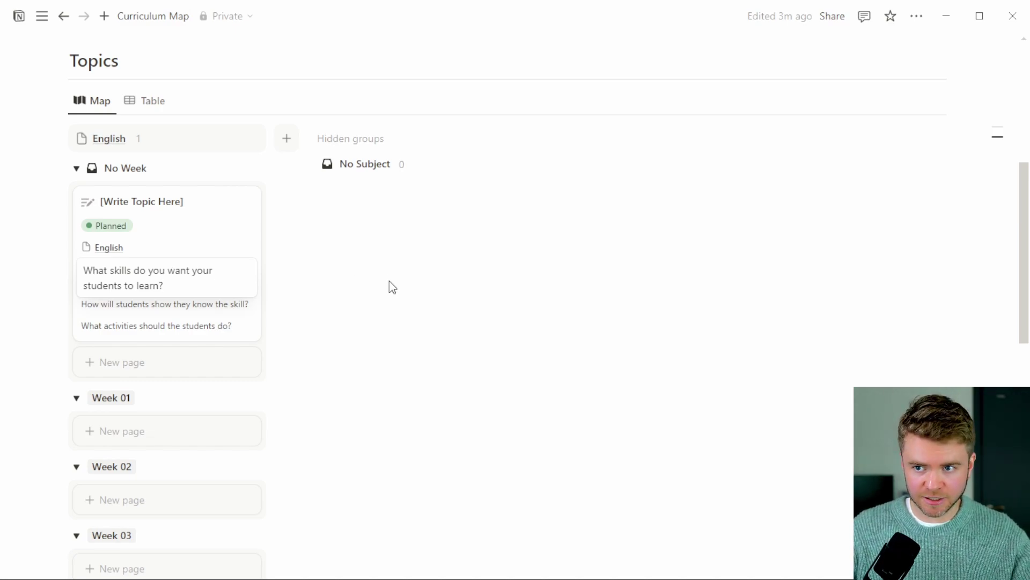
pyautogui.press('Escape')
pyautogui.press('Escape')
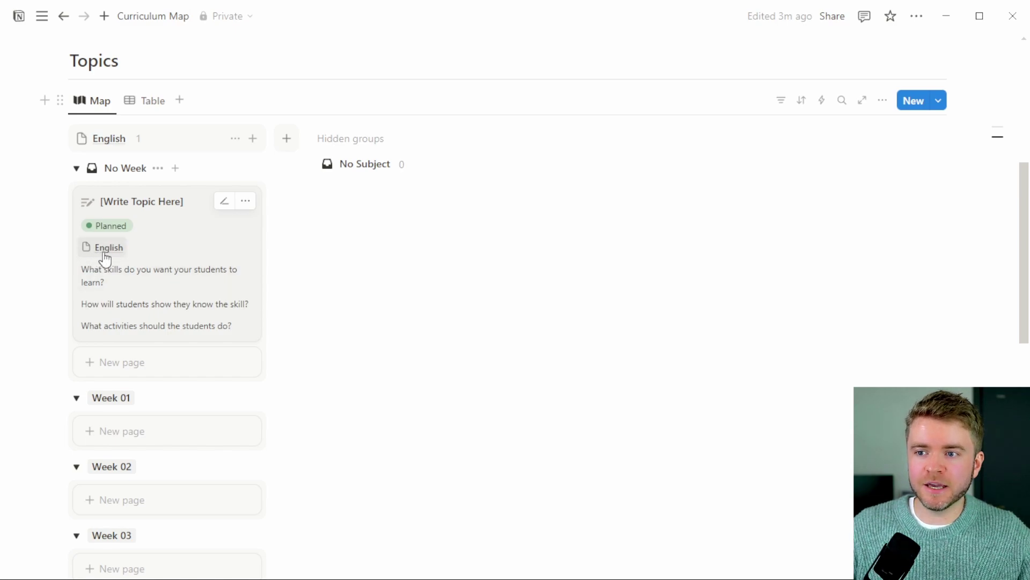
# Add a new page named Mathematics to the Subjects gallery
pyautogui.scroll(-10, 105, 259)
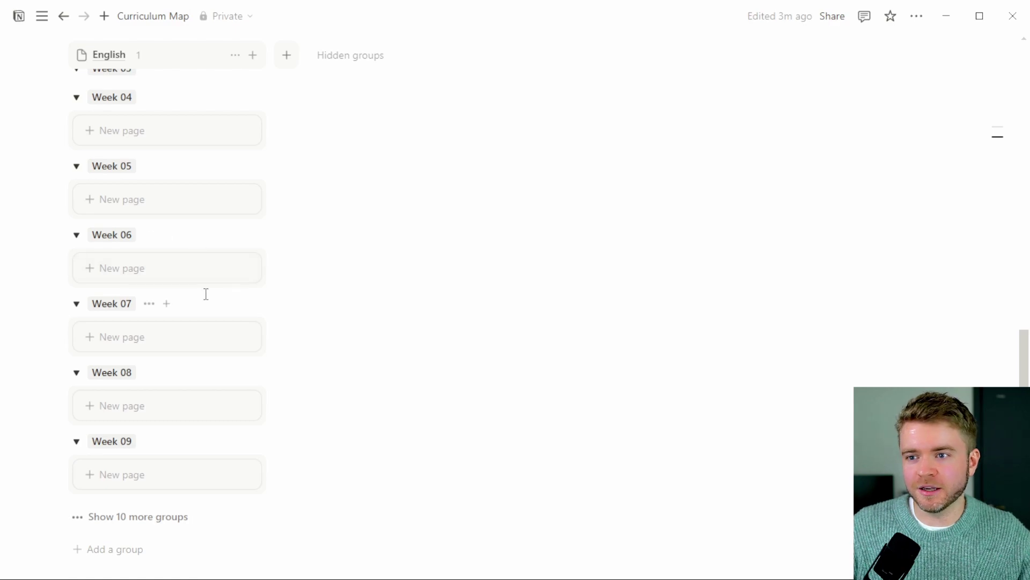
pyautogui.scroll(10, 206, 294)
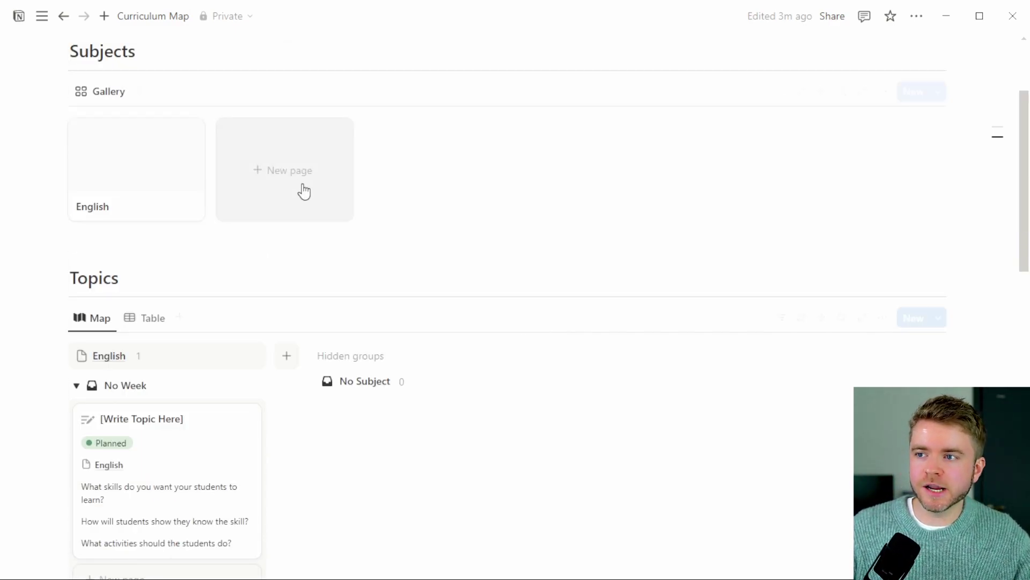
pyautogui.click(271, 181)
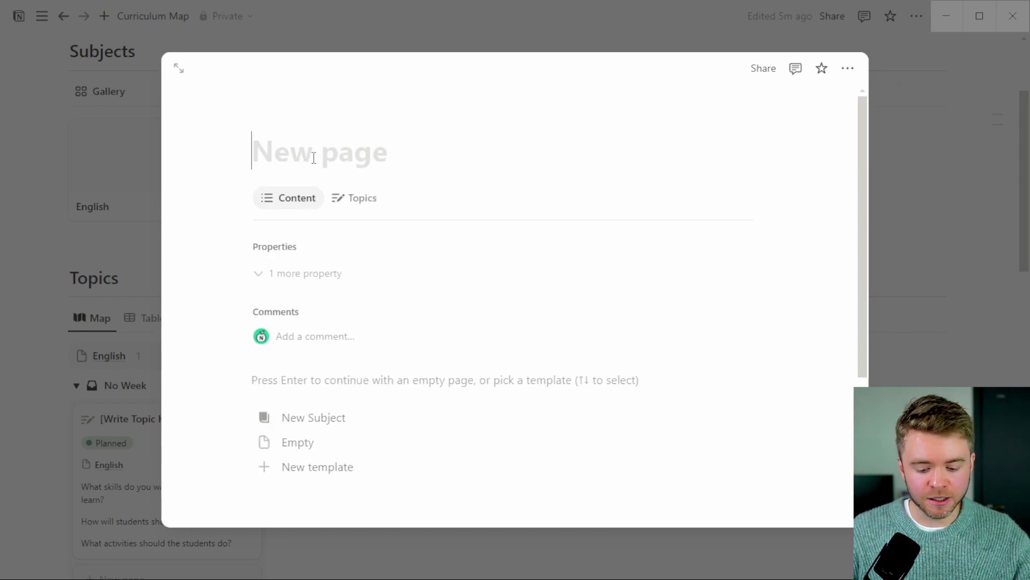
pyautogui.write('Mathema')
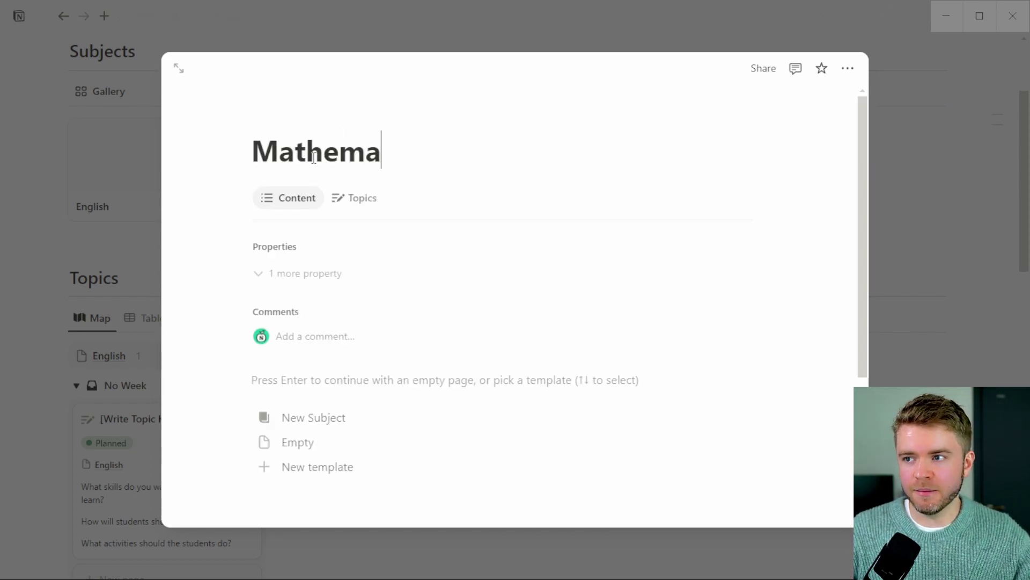
pyautogui.write('tics')
pyautogui.press('Escape')
pyautogui.scroll(-2, 478, 228)
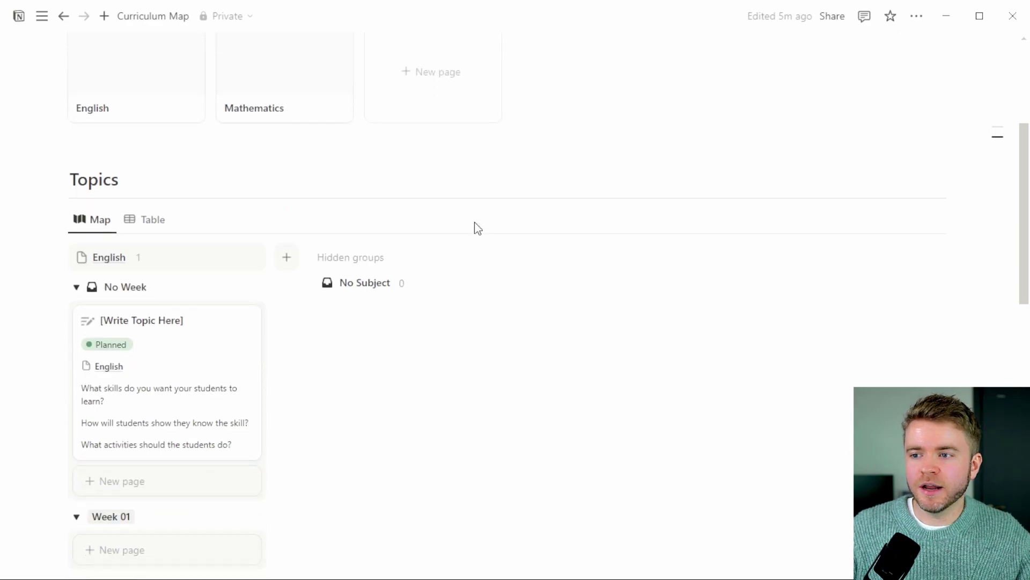
pyautogui.scroll(-1, 478, 228)
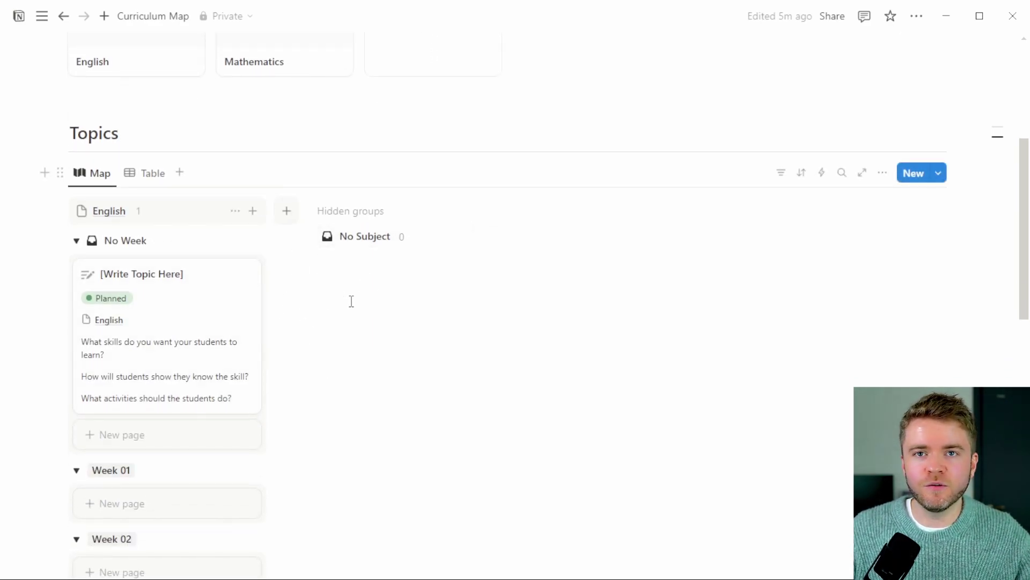
pyautogui.scroll(3, 322, 225)
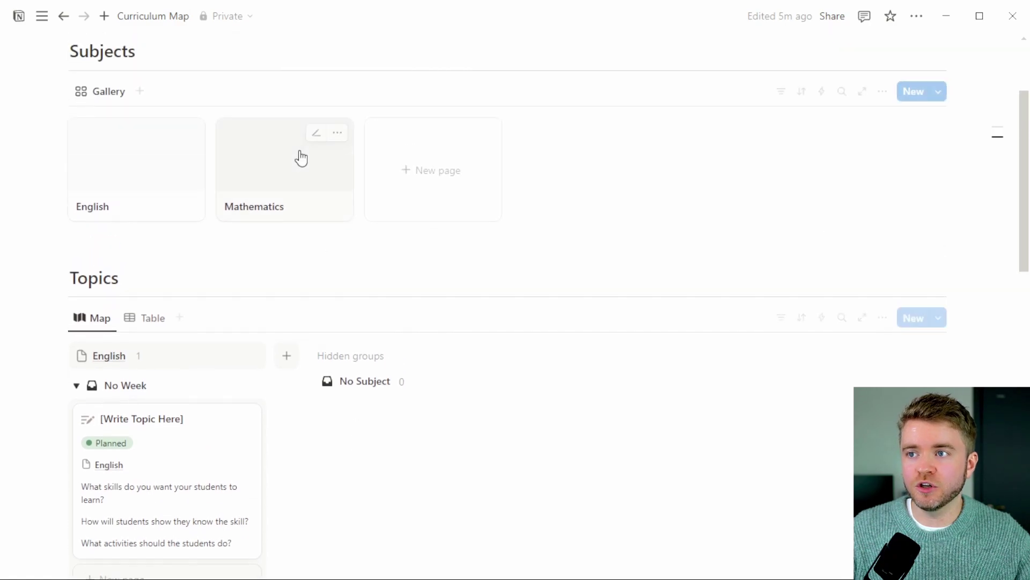
pyautogui.scroll(-3, 308, 223)
pyautogui.click(286, 210)
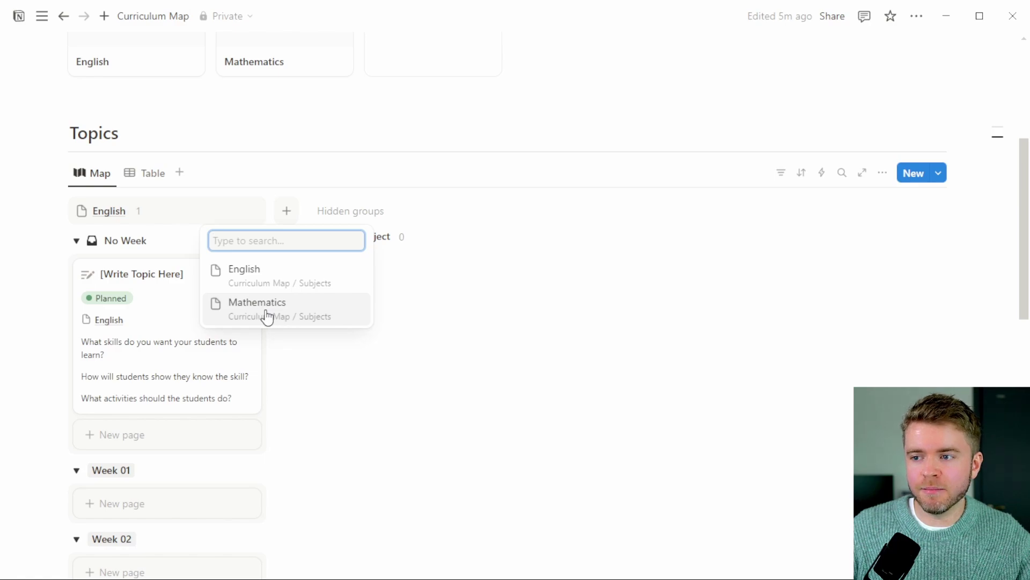
pyautogui.click(522, 307)
# Start a new automation for the Subjects database and name it Create New Topic
pyautogui.scroll(2, 513, 322)
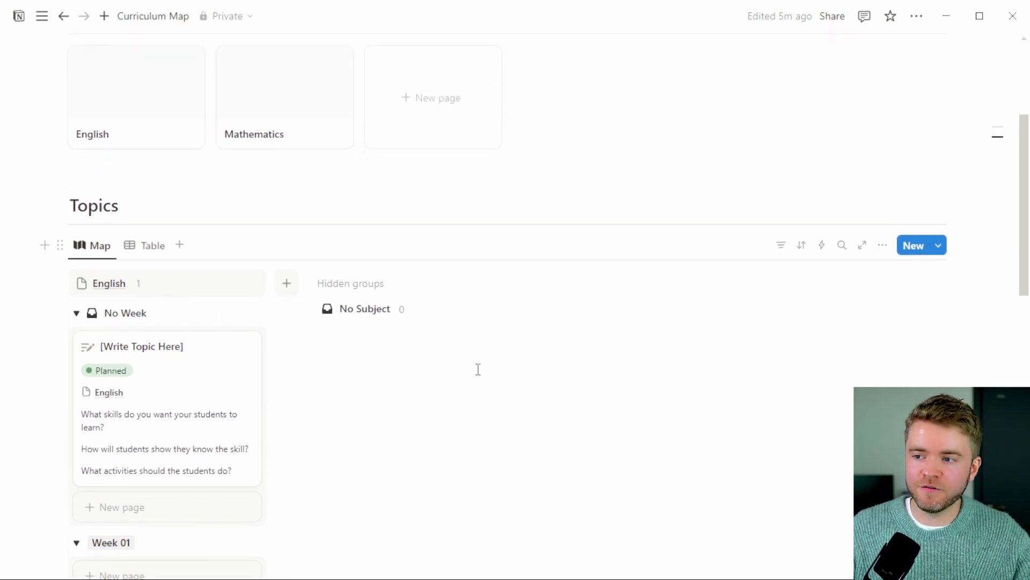
pyautogui.scroll(2, 478, 367)
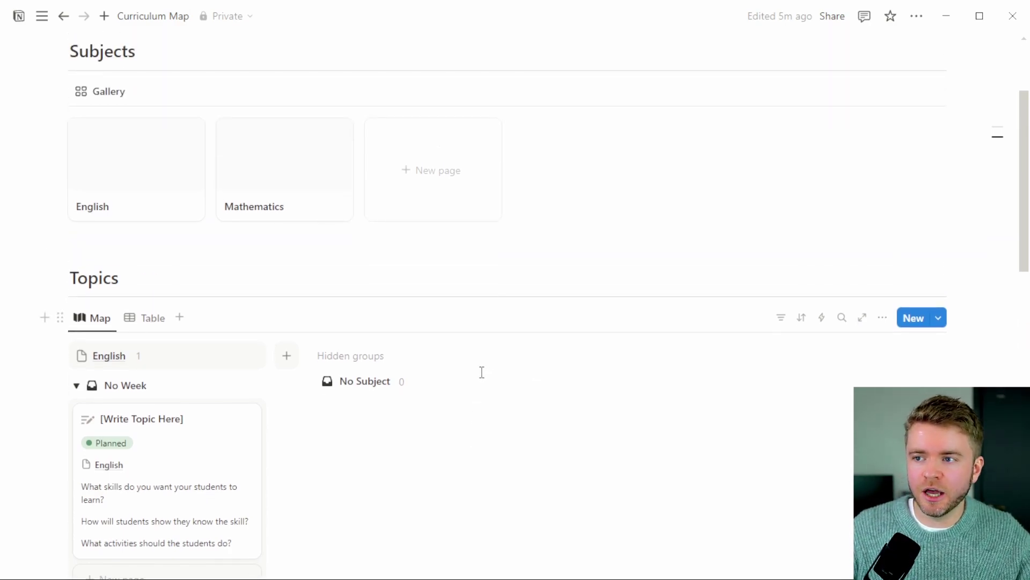
pyautogui.scroll(2, 482, 372)
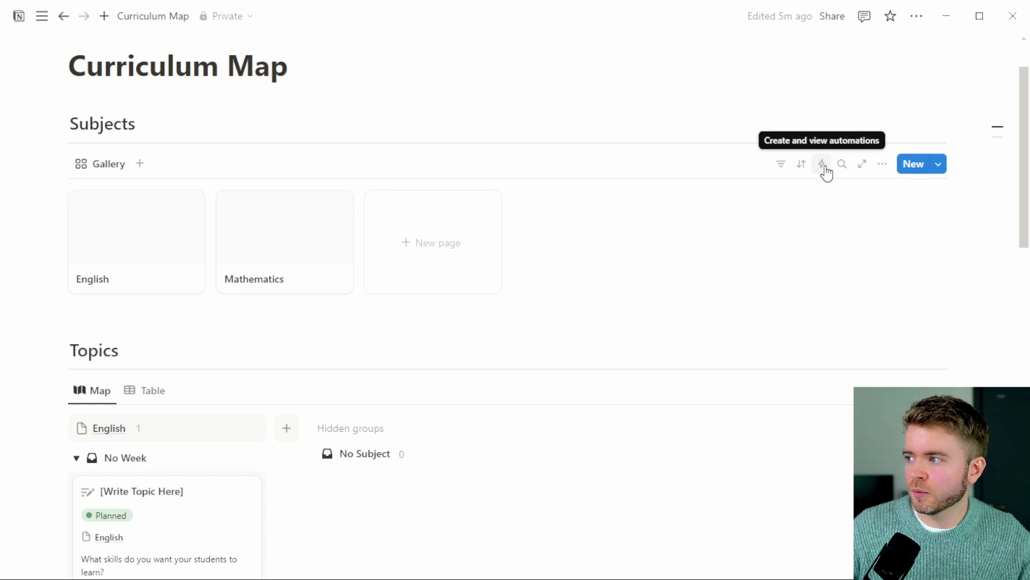
pyautogui.click(822, 165)
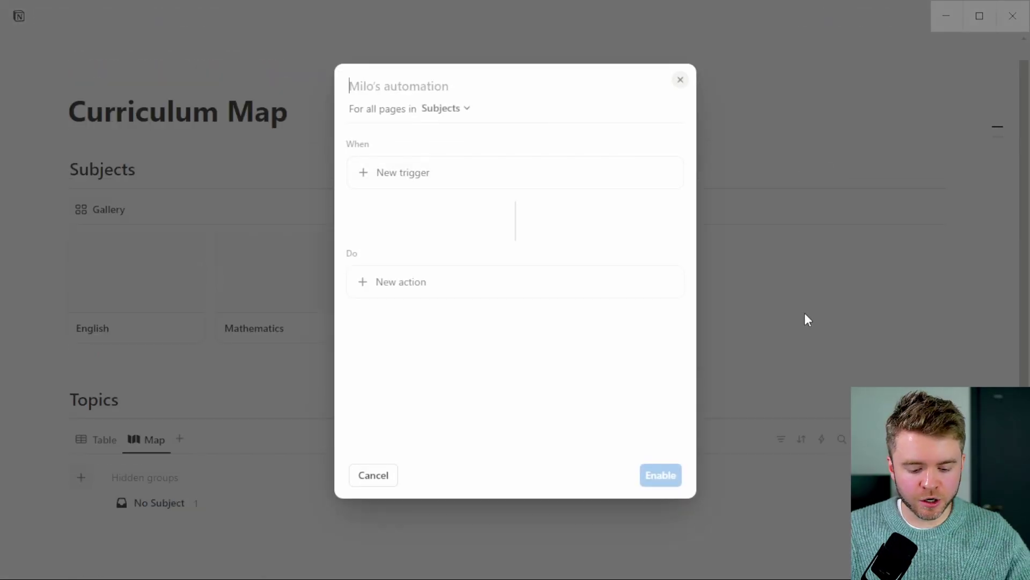
pyautogui.write('Crea')
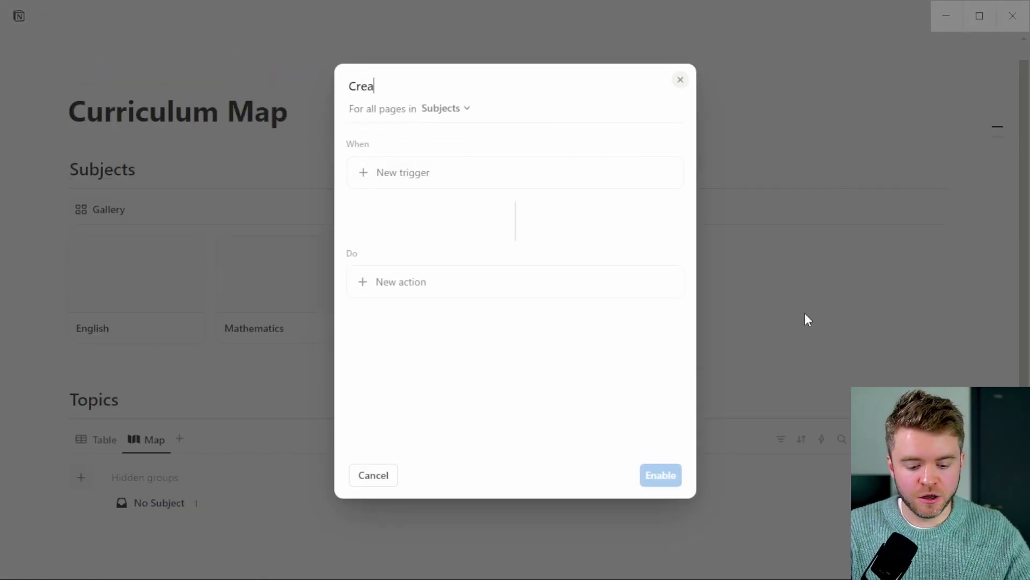
pyautogui.write('te New T')
pyautogui.press('BackSpace')
pyautogui.write('New To')
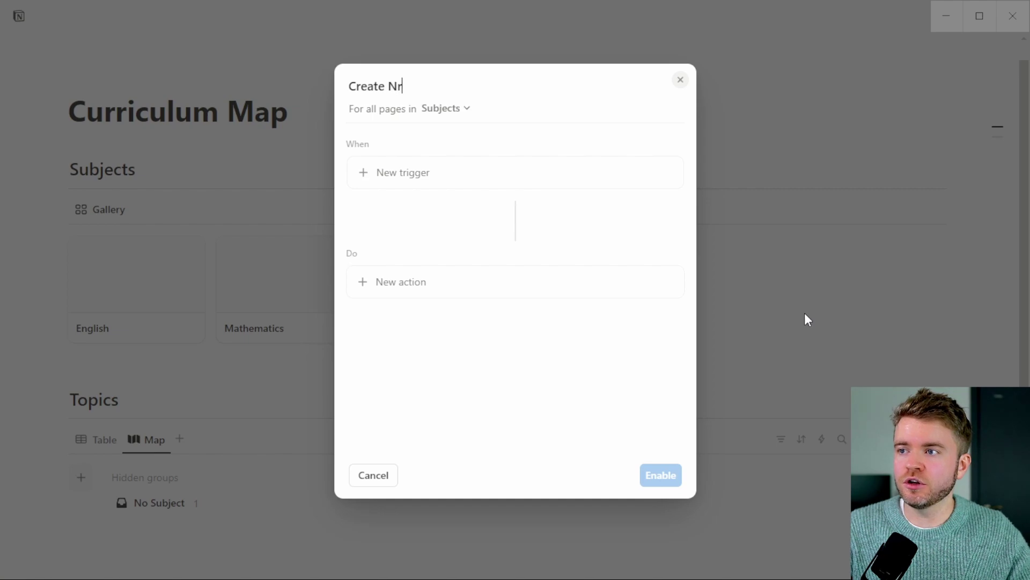
pyautogui.write('pic')
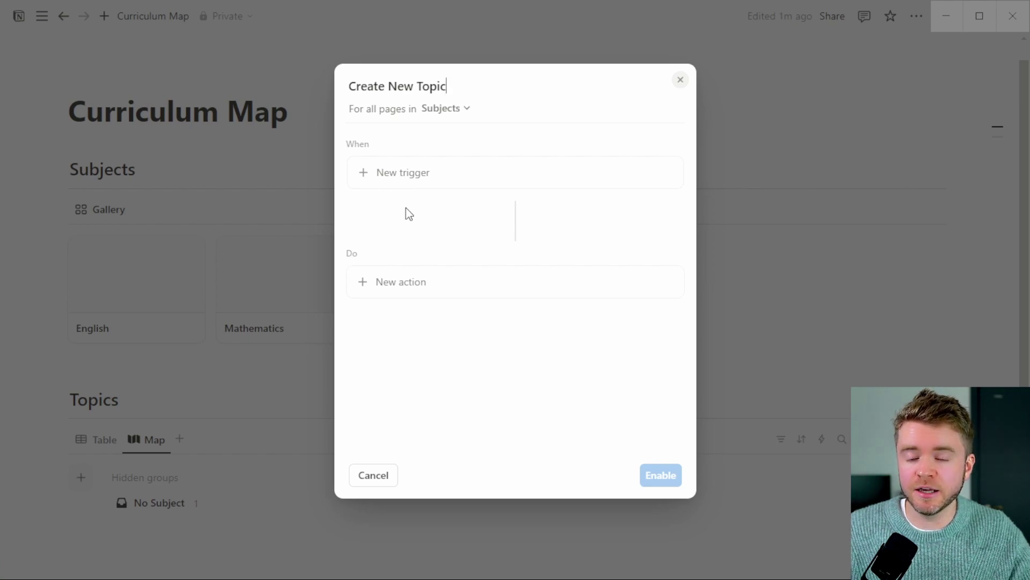
# Trigger the automation when a page is added and have it add a page to the Curriculum Map's Topics database
pyautogui.click(406, 177)
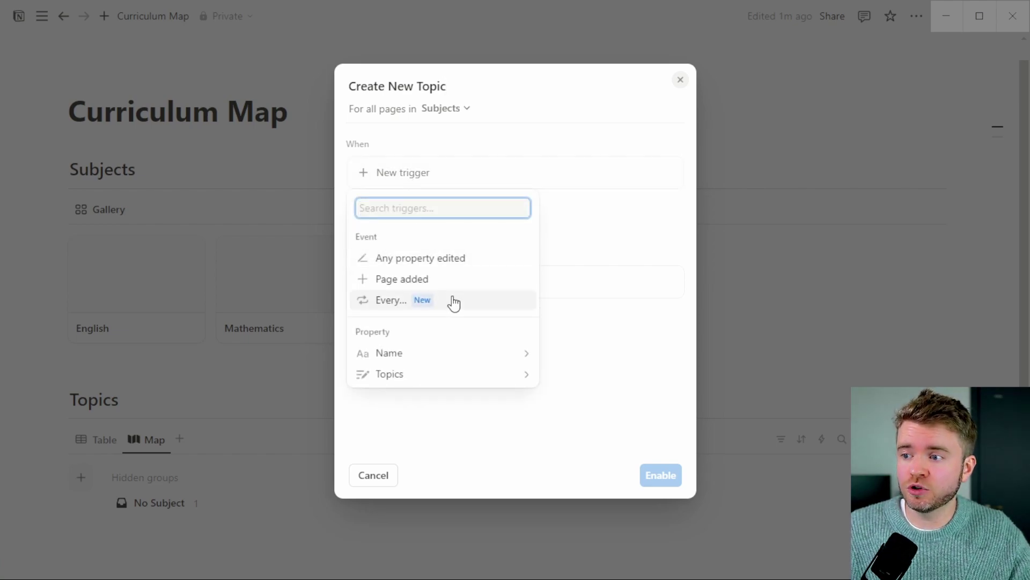
pyautogui.click(444, 283)
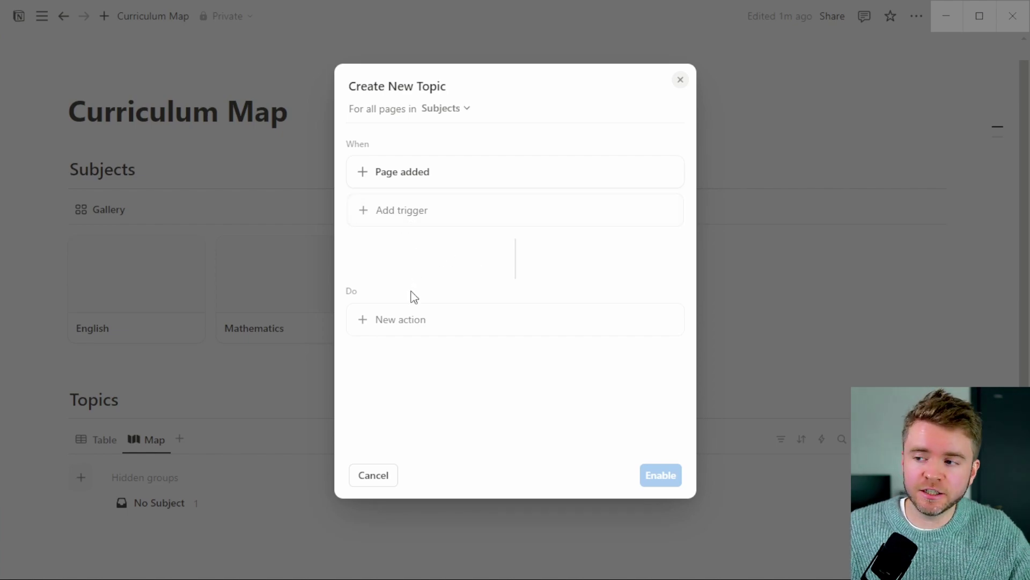
pyautogui.click(407, 322)
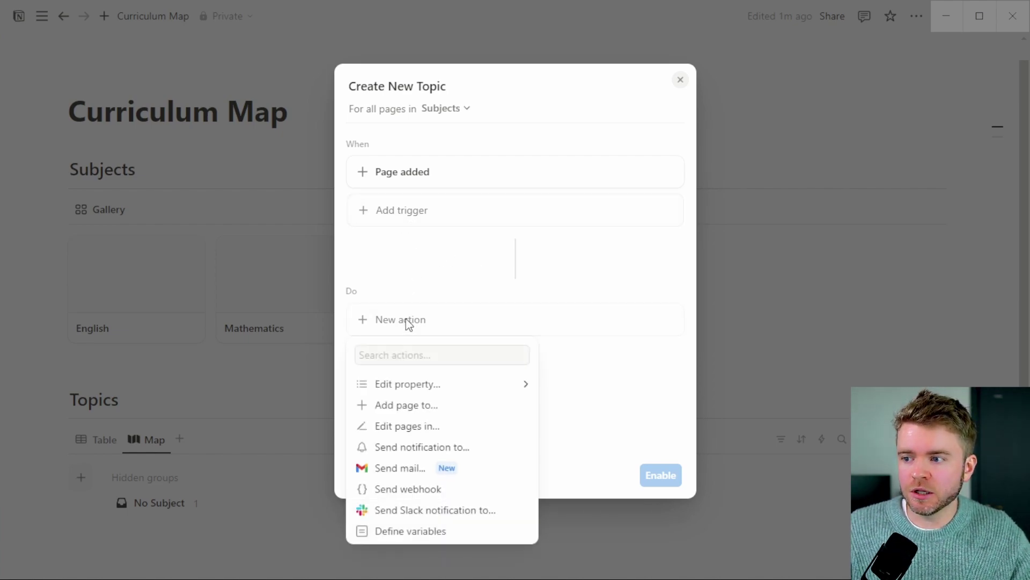
pyautogui.click(433, 407)
pyautogui.click(478, 320)
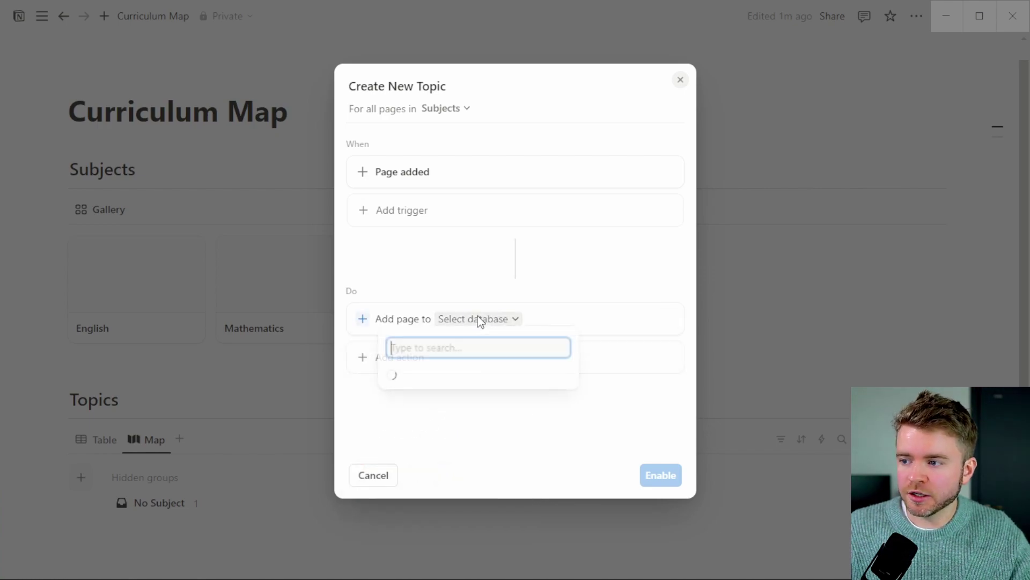
pyautogui.click(462, 436)
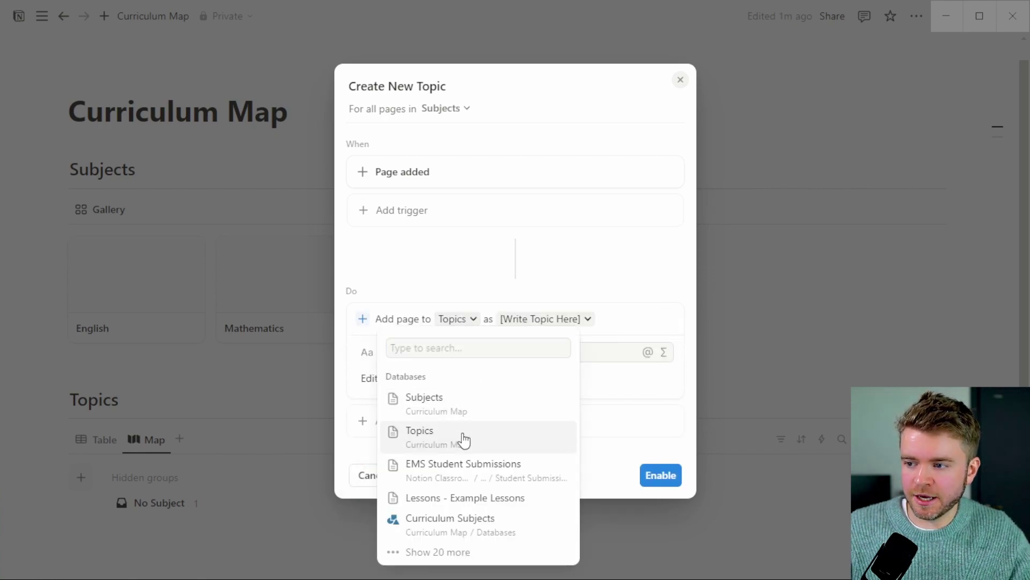
# Set the name of the page the automation adds to Topics to [Write Topic Here]
pyautogui.click(512, 352)
pyautogui.write('[Write')
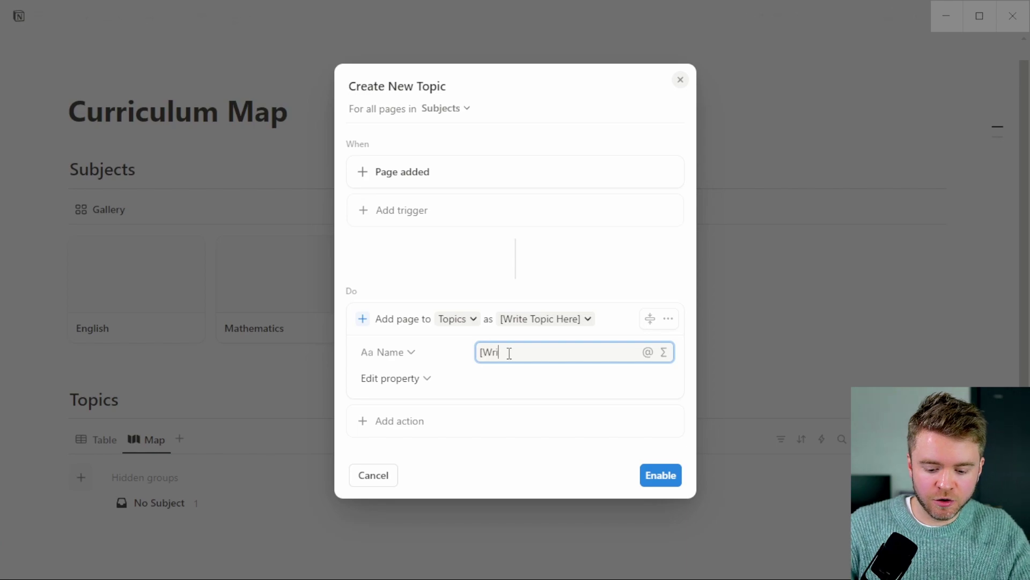
pyautogui.write(' Topic Here')
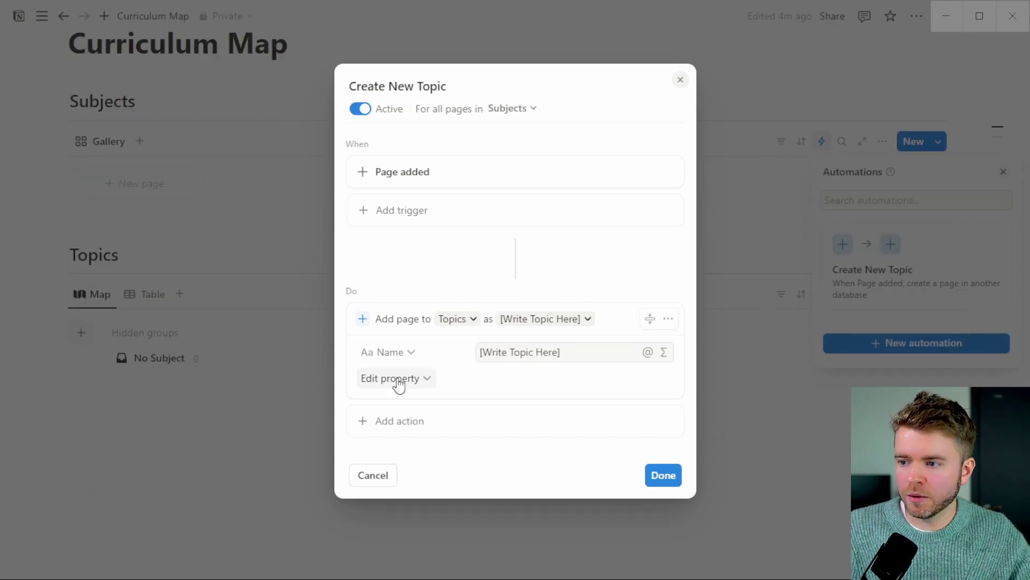
# Add the Subject property to the automation's add-page action and set it to the trigger page
pyautogui.click(397, 378)
pyautogui.click(359, 462)
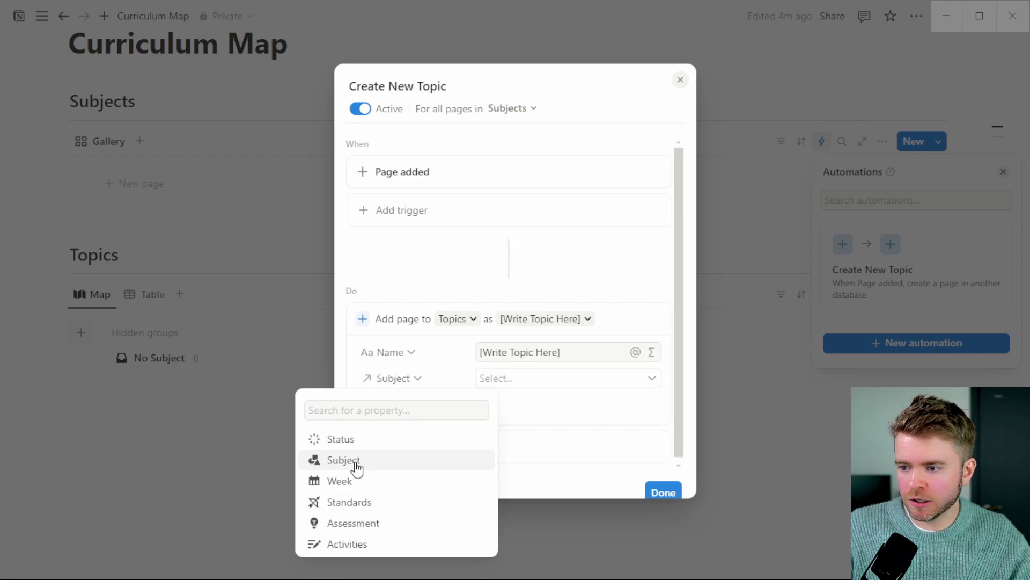
pyautogui.click(533, 382)
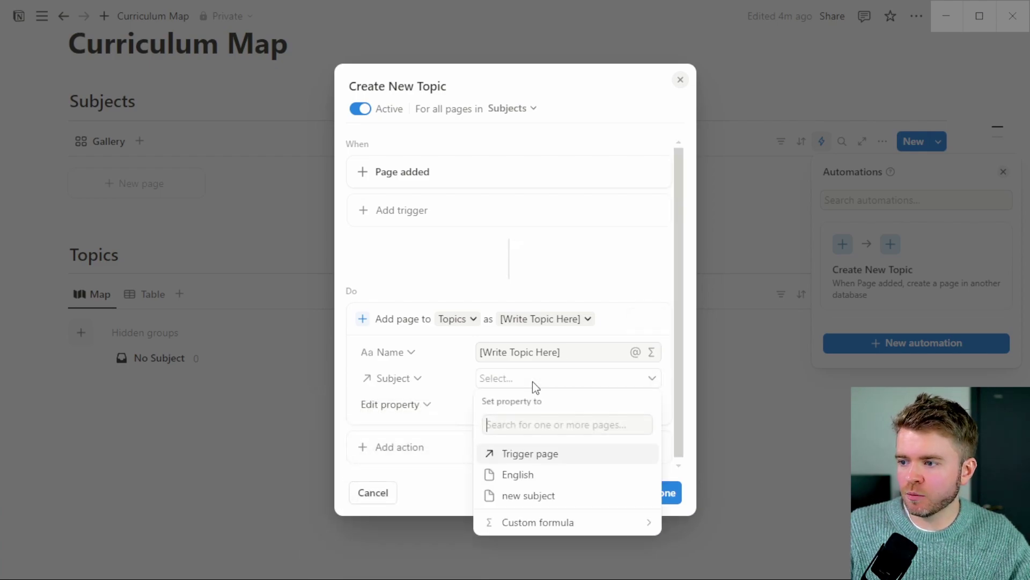
pyautogui.click(536, 453)
pyautogui.click(444, 432)
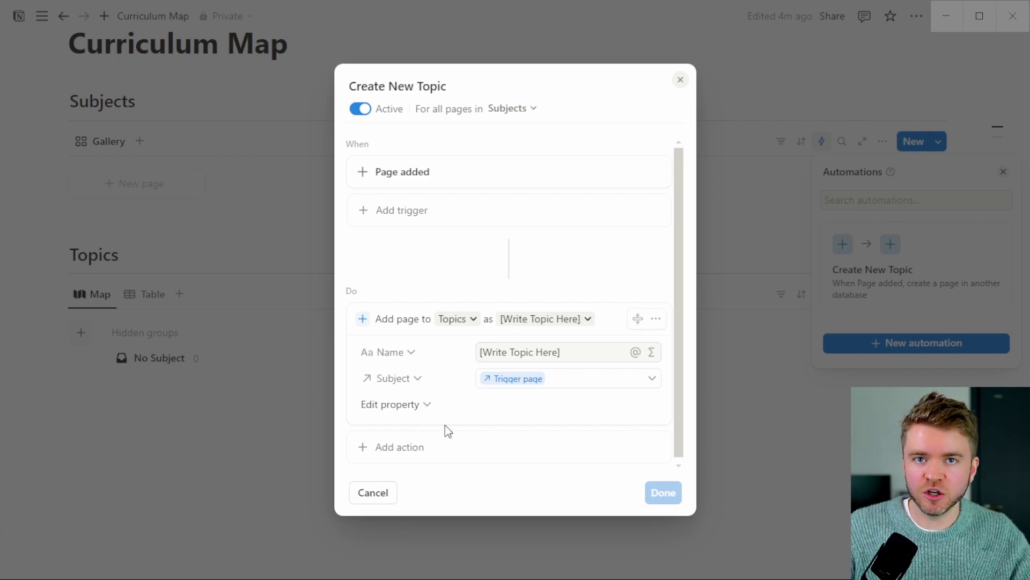
pyautogui.scroll(-1, 551, 415)
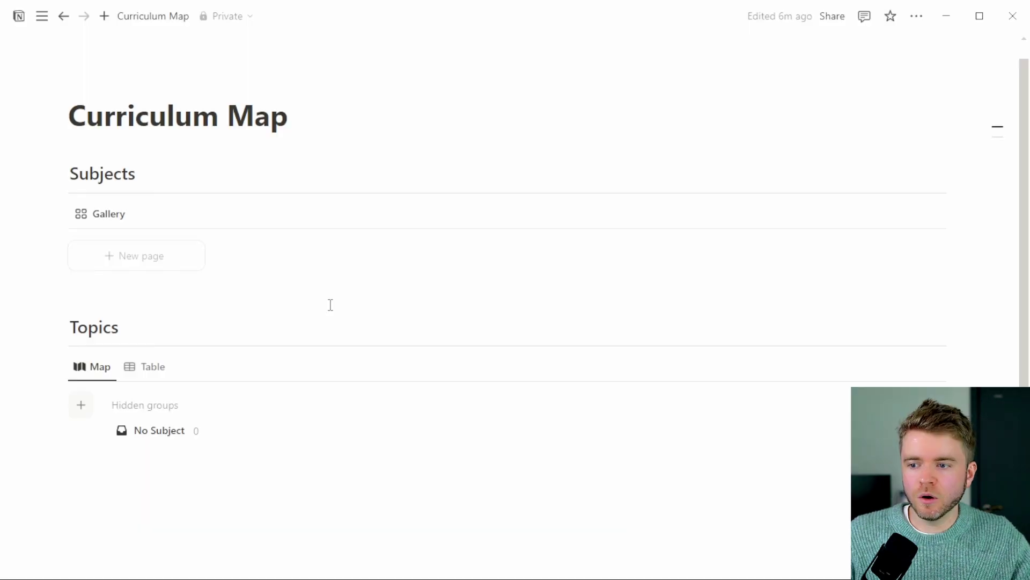
# Add a page named English to the Subjects gallery and check the Map board for its topic card
pyautogui.click(145, 260)
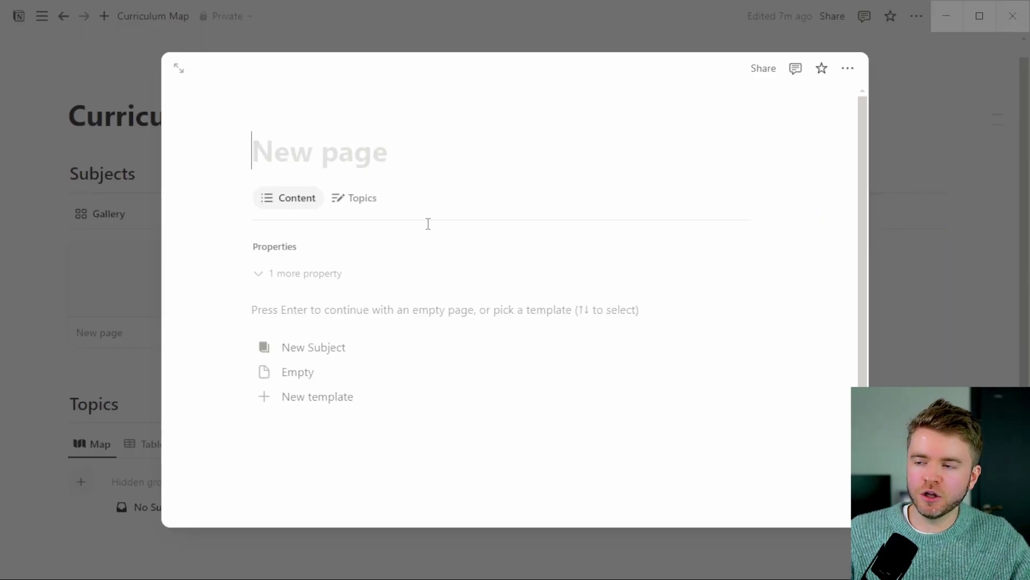
pyautogui.write('English')
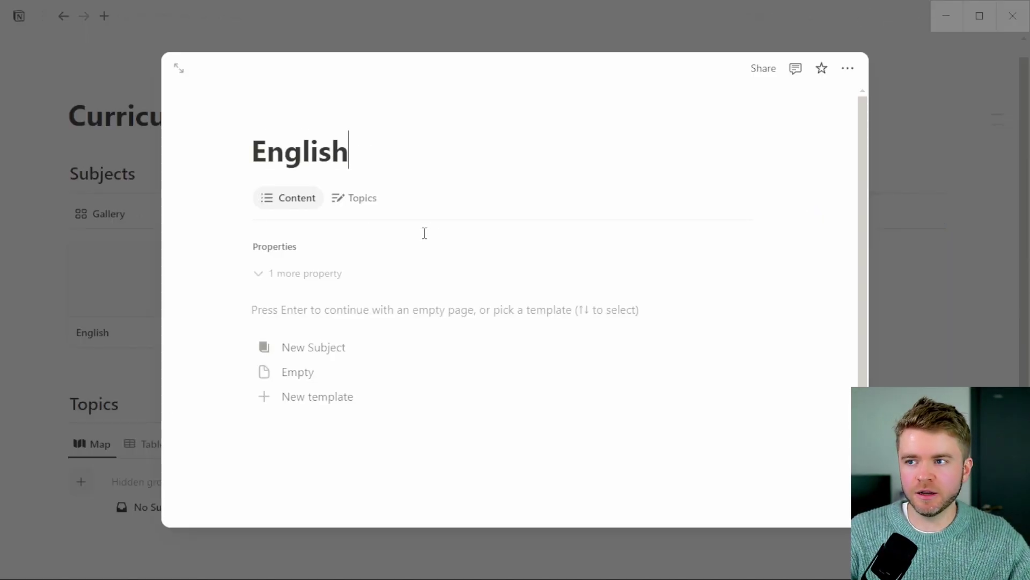
pyautogui.press('Escape')
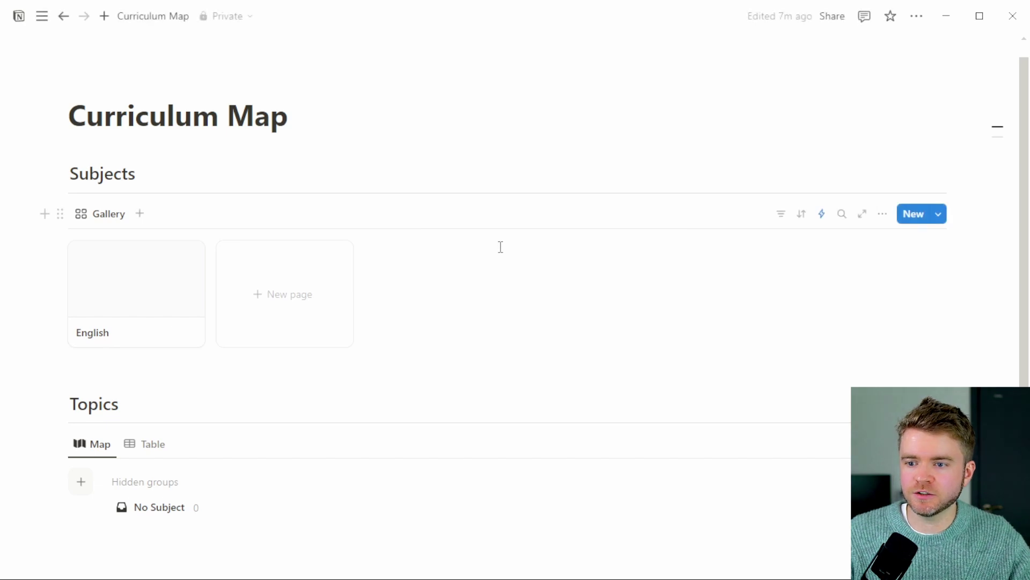
pyautogui.scroll(-1, 467, 241)
pyautogui.scroll(-2, 565, 225)
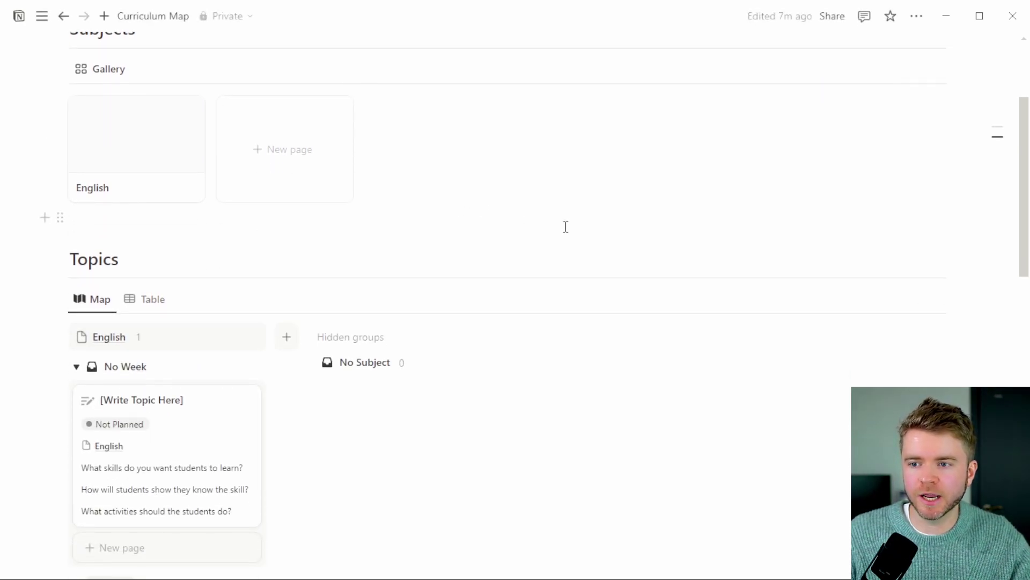
pyautogui.scroll(1, 545, 281)
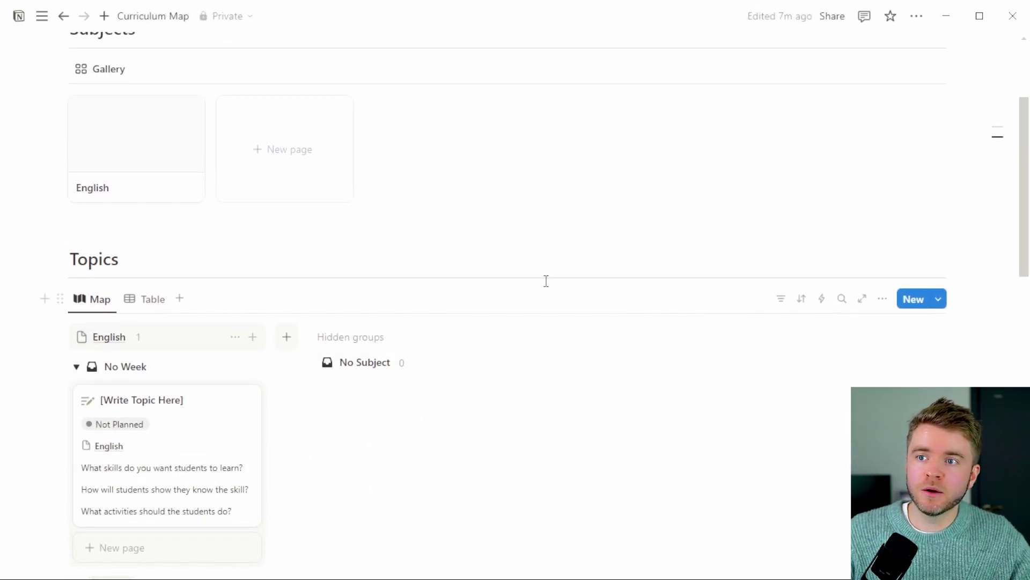
# Add a second page named Mathematics to the Subjects gallery
pyautogui.click(296, 155)
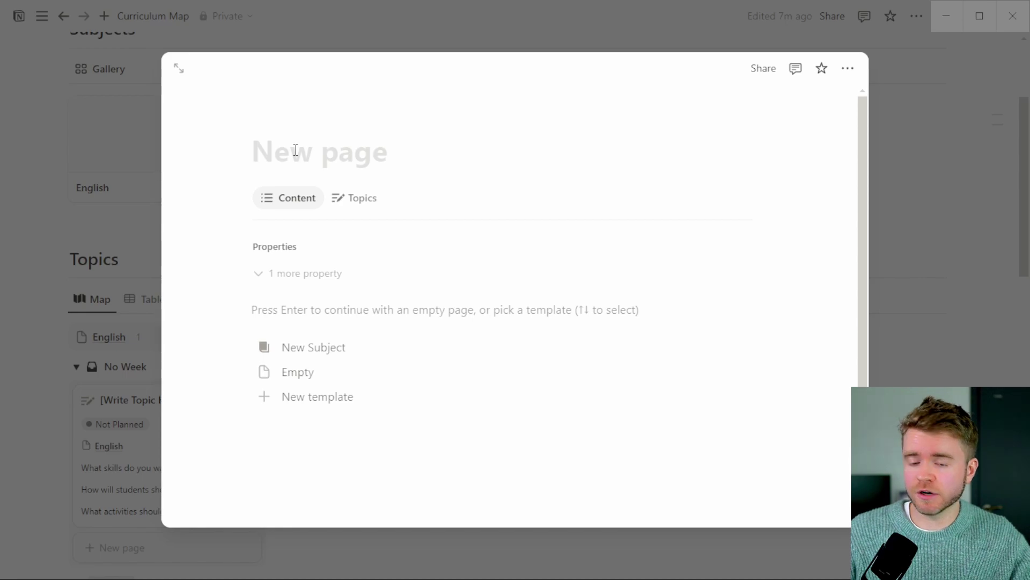
pyautogui.write('Mathematics')
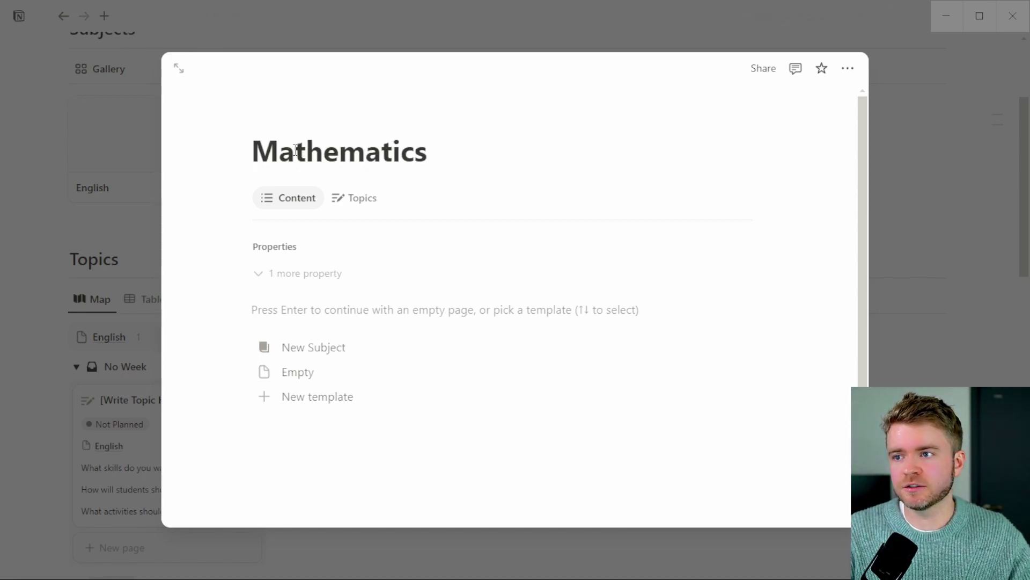
pyautogui.press('Escape')
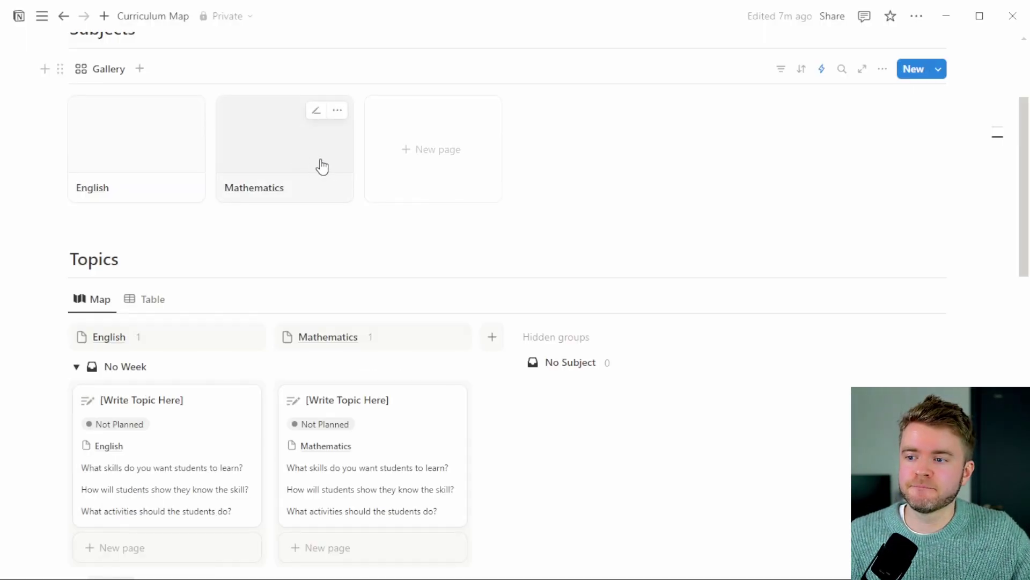
# Move the English and Mathematics topic cards into Week 01 of the Map board and shift the English card on to Week 02
pyautogui.scroll(-1, 322, 166)
pyautogui.scroll(-2, 412, 204)
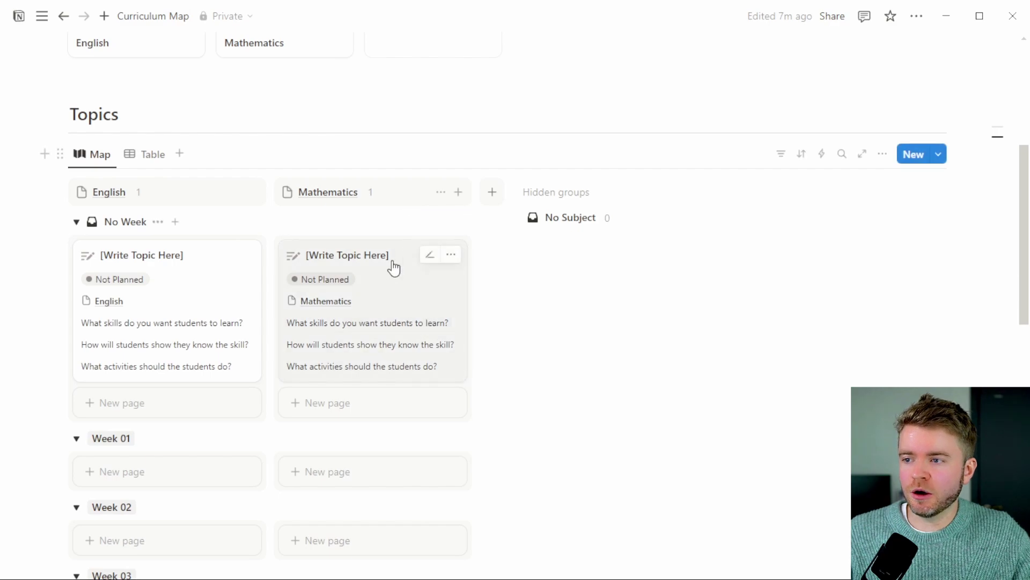
pyautogui.scroll(-2, 396, 265)
pyautogui.moveTo(184, 134); pyautogui.dragTo(184, 322)
pyautogui.moveTo(414, 138); pyautogui.dragTo(391, 338)
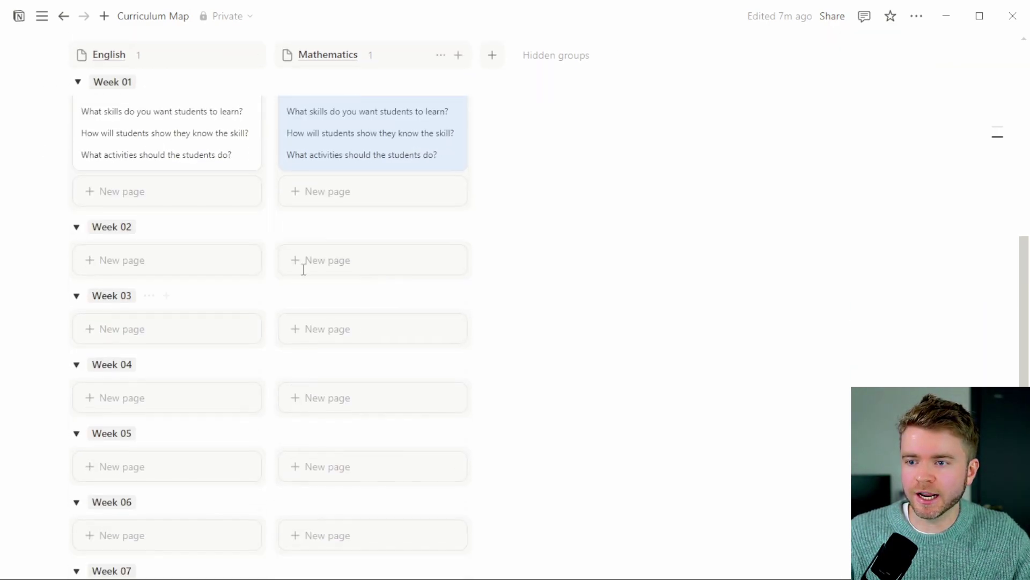
pyautogui.scroll(3, 231, 144)
pyautogui.moveTo(219, 198); pyautogui.dragTo(215, 370)
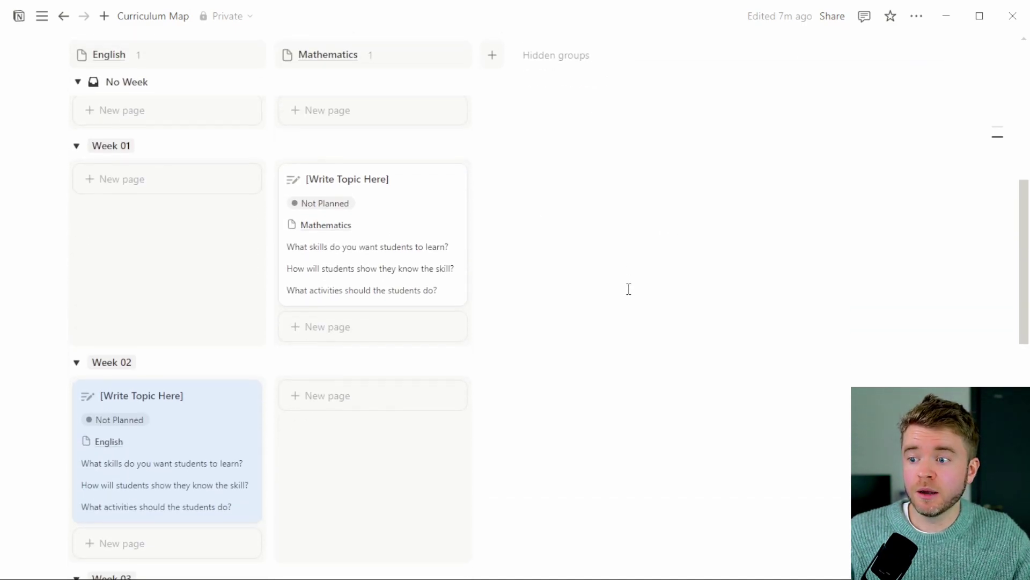
pyautogui.scroll(7, 623, 298)
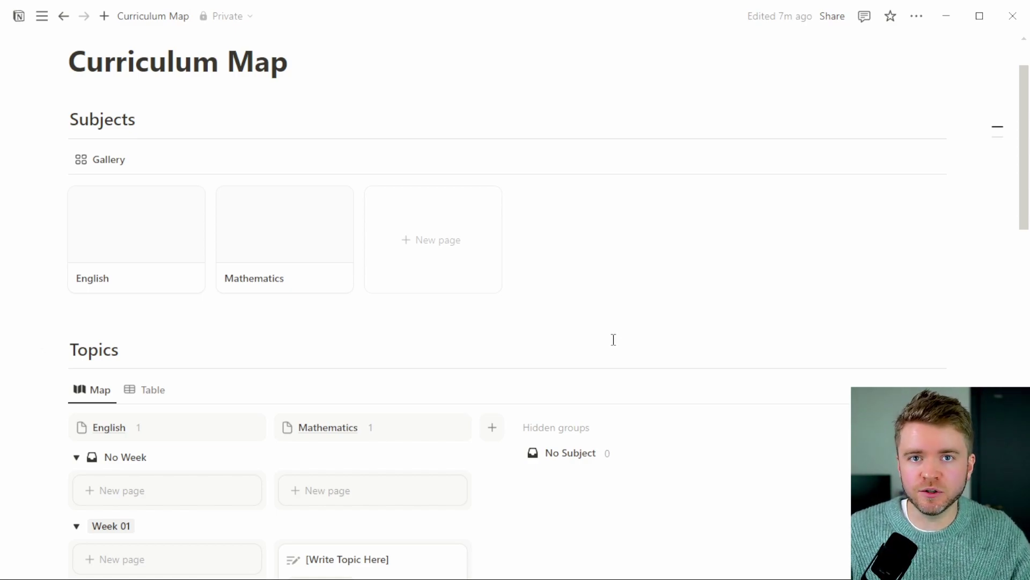
pyautogui.scroll(-3, 613, 341)
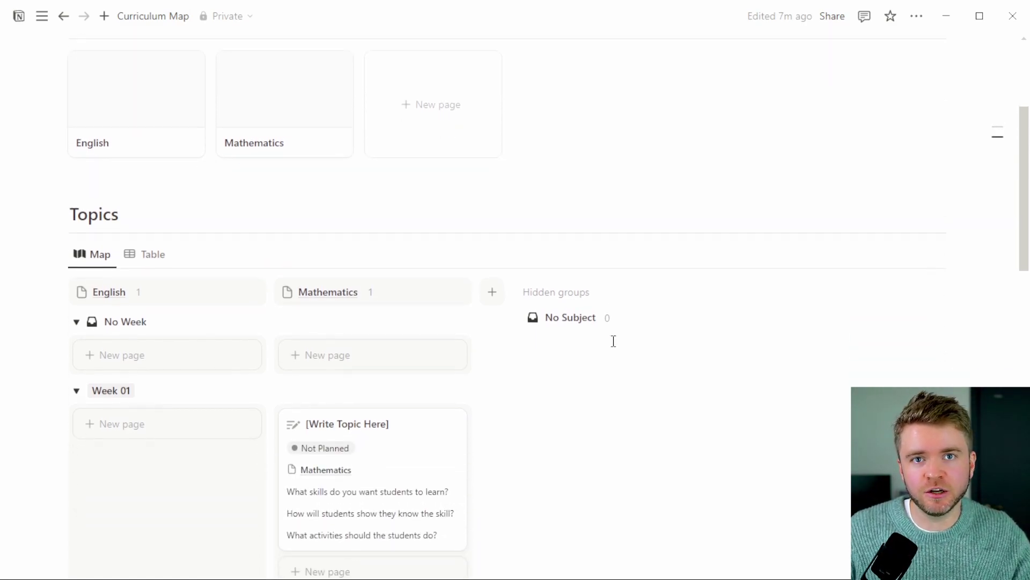
pyautogui.click(494, 284)
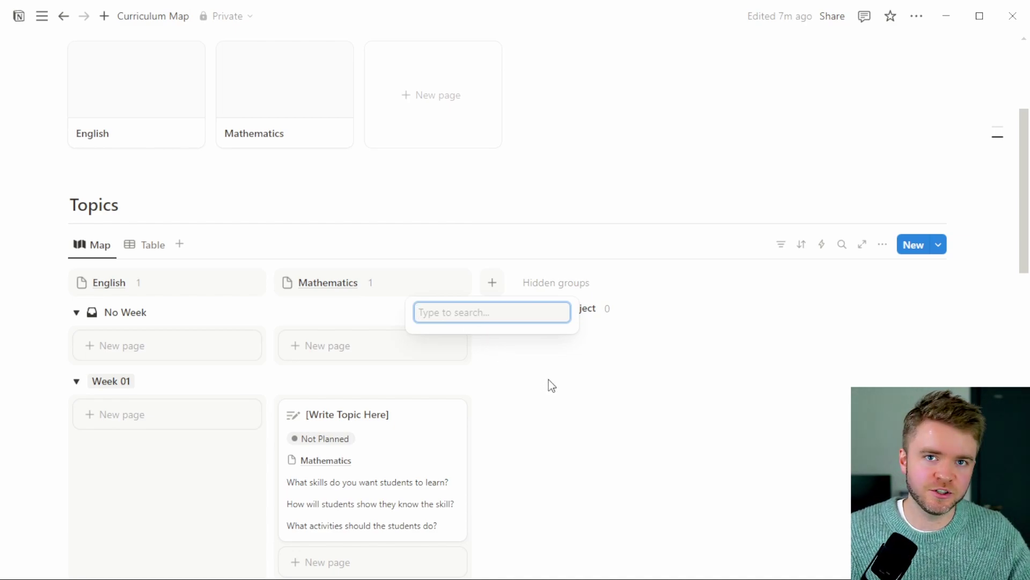
# Turn the Topics heading into a callout block
pyautogui.scroll(2, 194, 301)
pyautogui.click(194, 300)
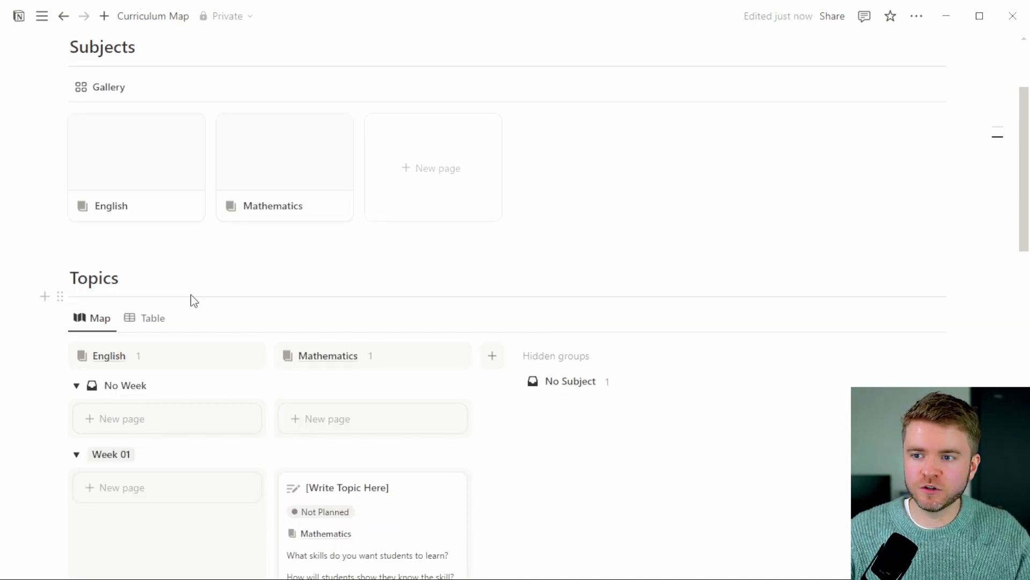
pyautogui.write('/turn')
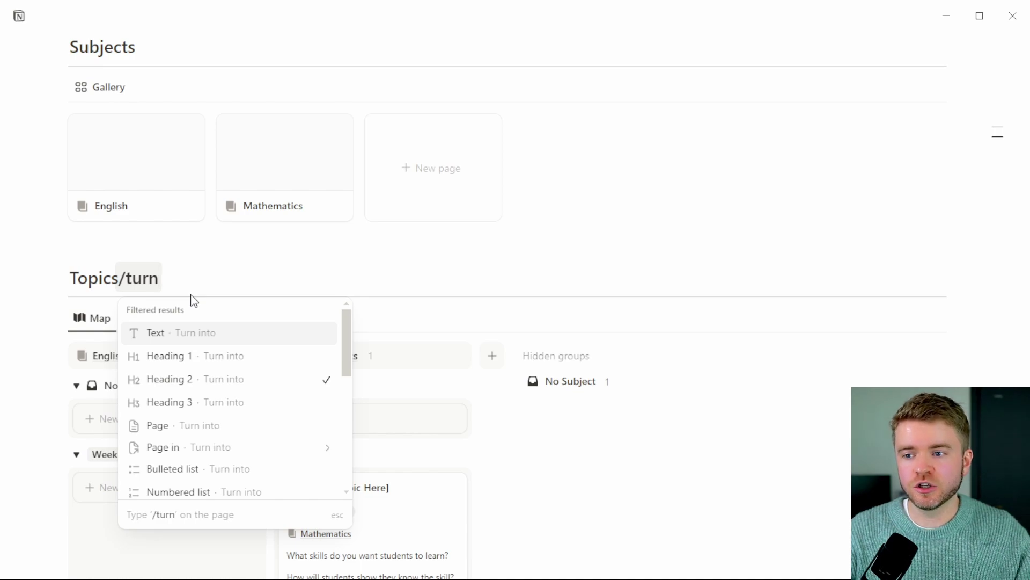
pyautogui.write('call')
pyautogui.press('Return')
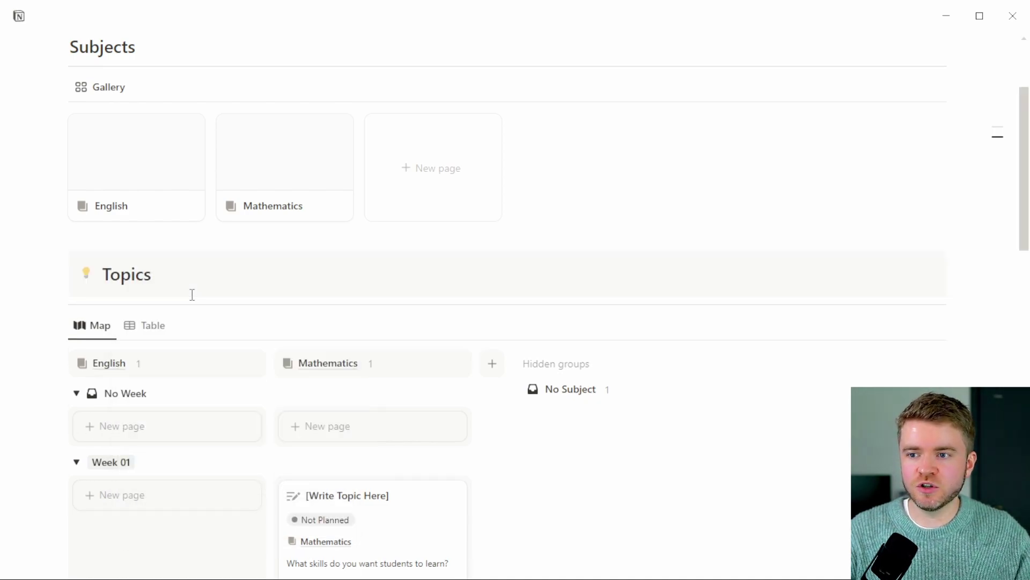
# Give the Topics callout the default background and remove its light bulb icon
pyautogui.write('/def')
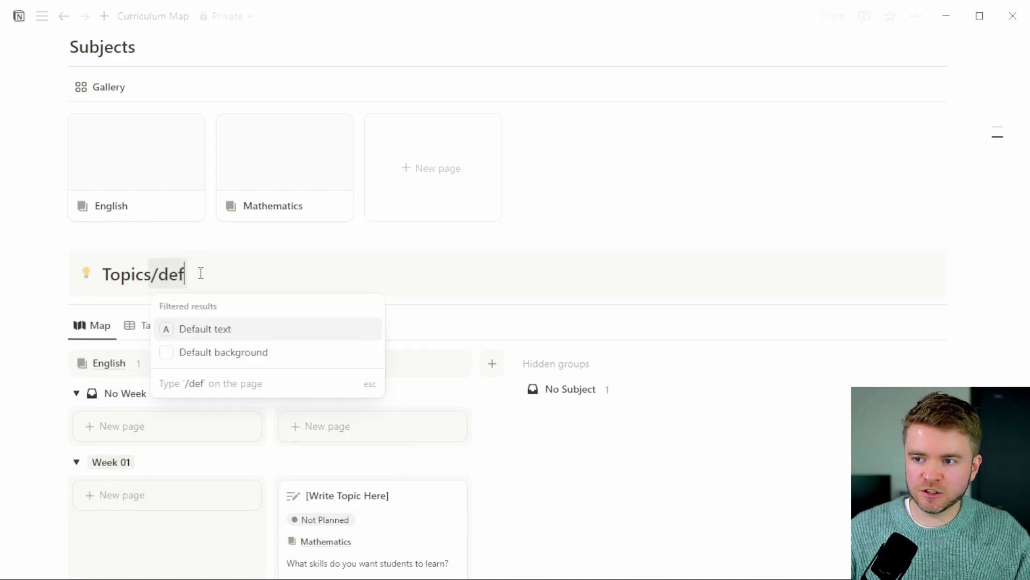
pyautogui.press('Down')
pyautogui.press('Return')
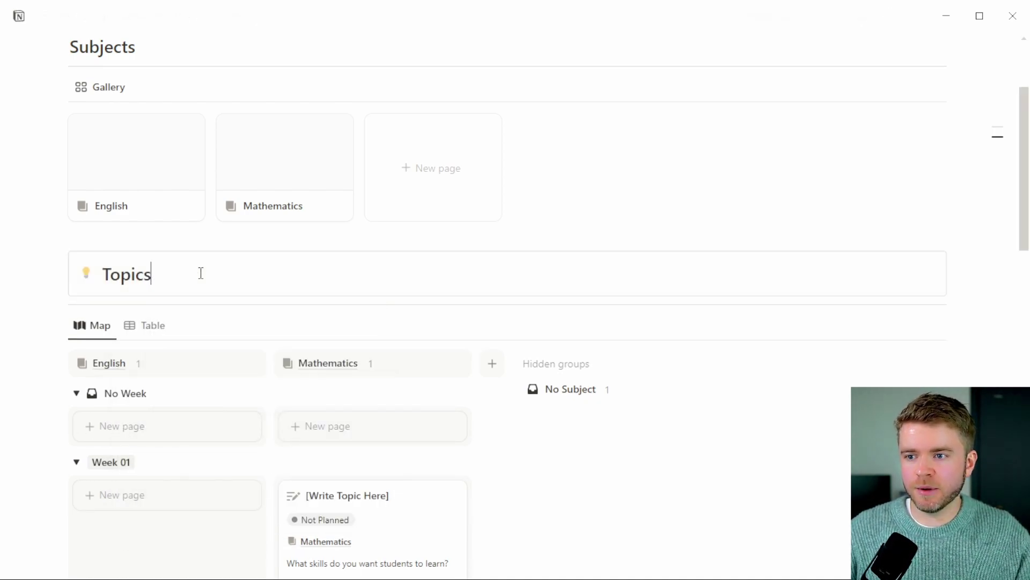
pyautogui.click(87, 274)
pyautogui.click(274, 297)
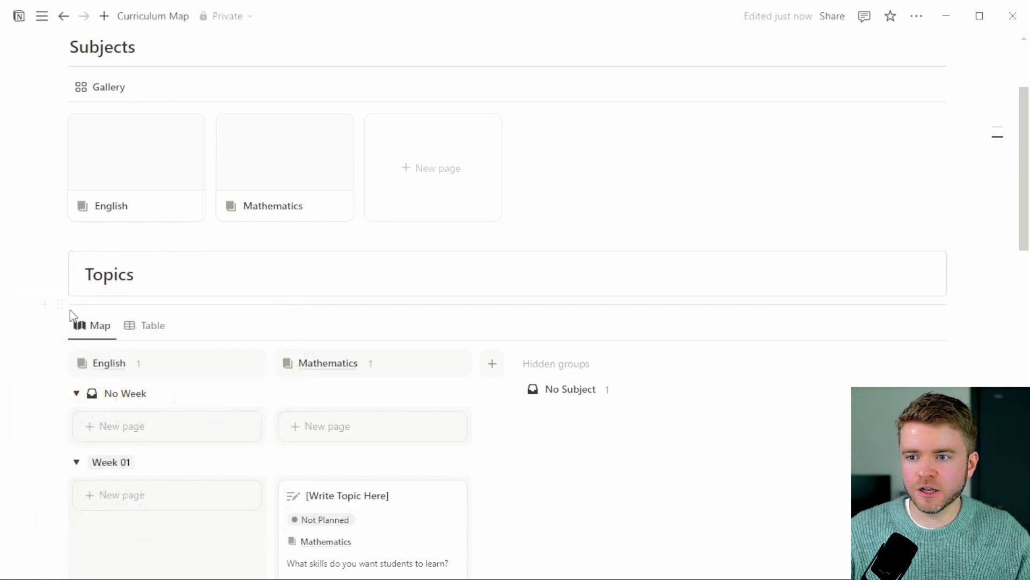
# Move the divider and the Topics database into the callout beneath the Topics heading
pyautogui.moveTo(58, 301); pyautogui.dragTo(152, 275)
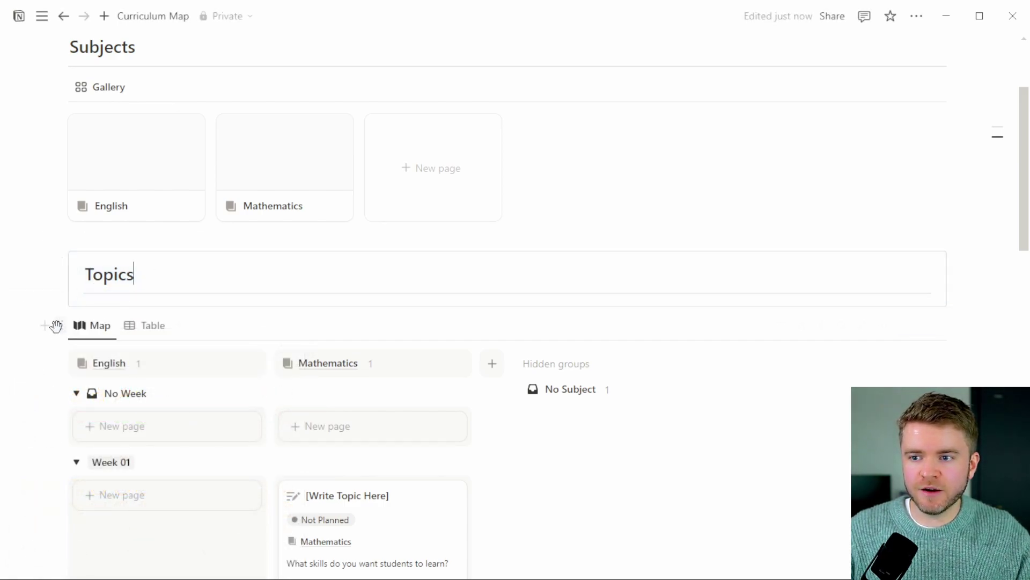
pyautogui.moveTo(57, 324); pyautogui.dragTo(175, 275)
pyautogui.scroll(-1, 379, 193)
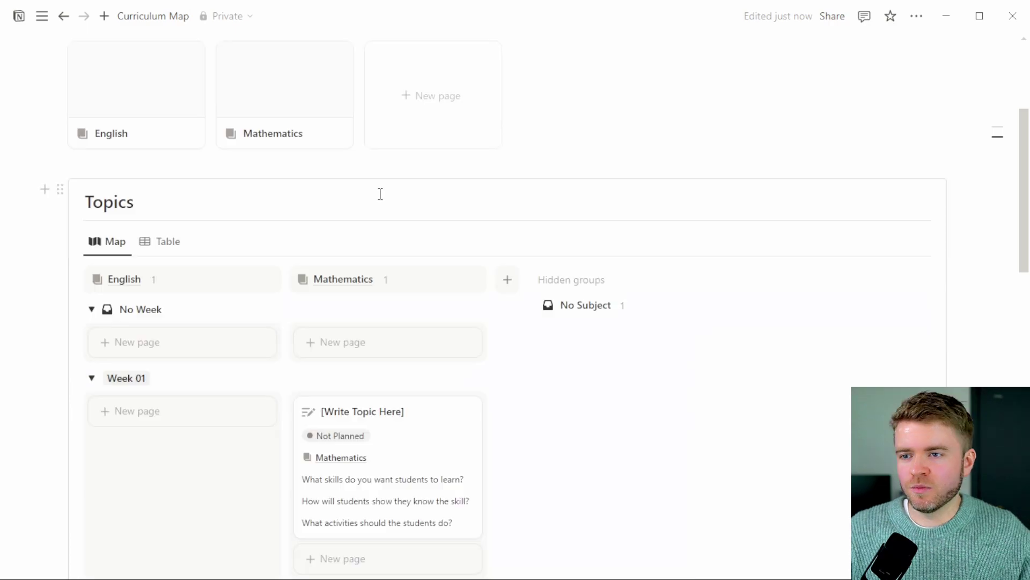
pyautogui.click(379, 193)
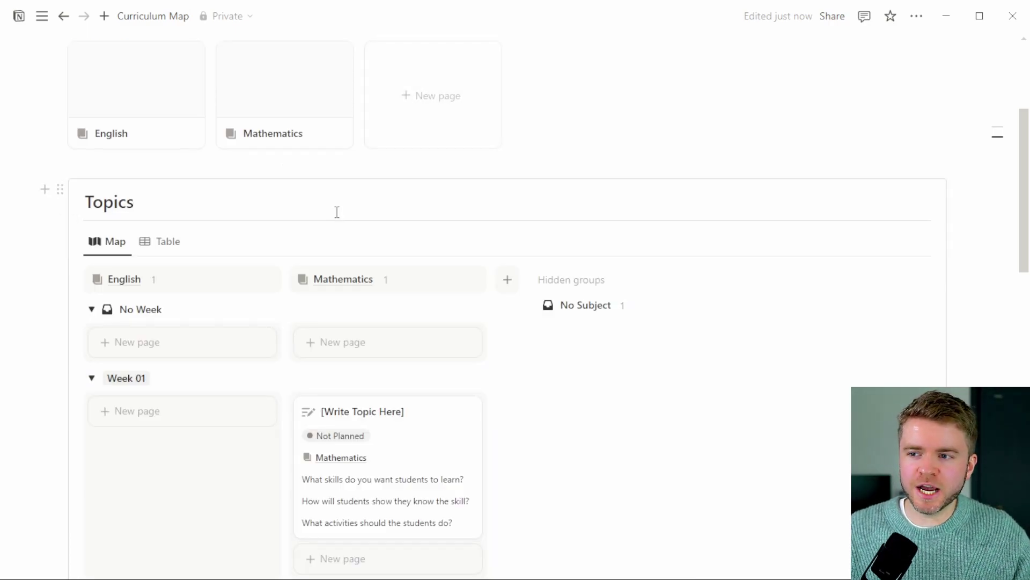
pyautogui.scroll(-3, 547, 329)
pyautogui.scroll(3, 547, 329)
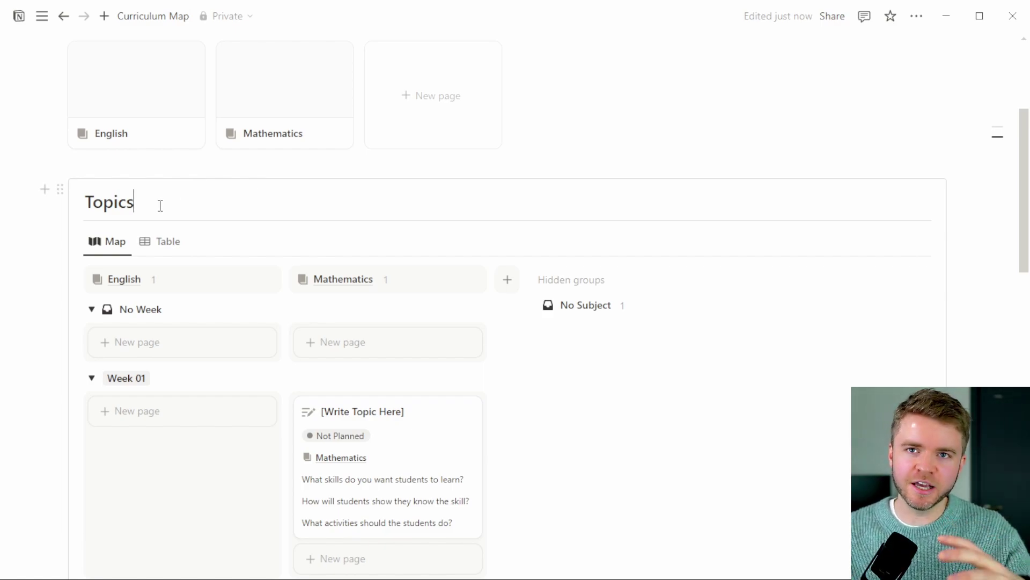
# Add a new subject page to the Subjects gallery and replace its default title with Science
pyautogui.scroll(1, 670, 185)
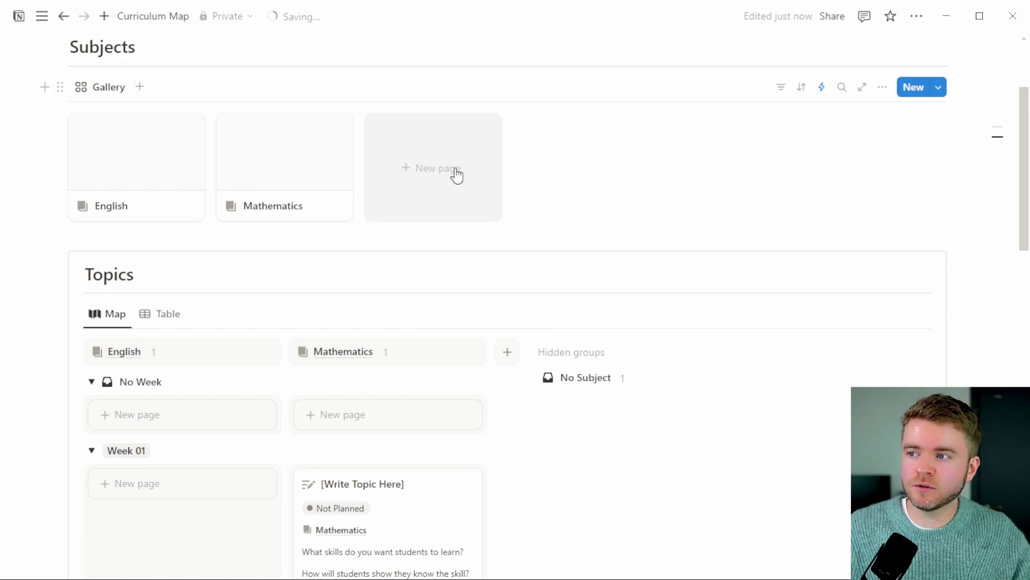
pyautogui.click(436, 170)
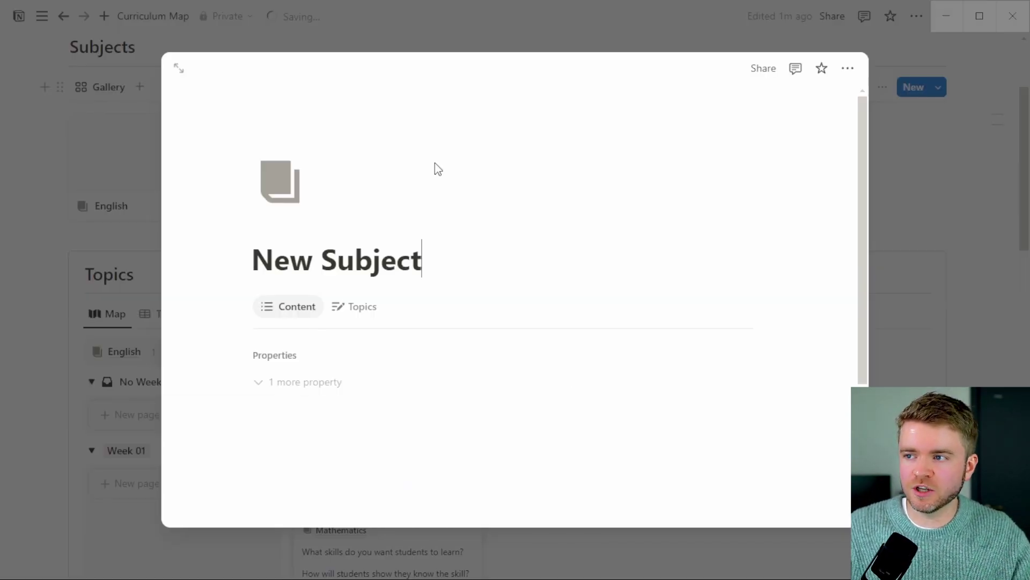
pyautogui.hotkey('ctrl', 'shift', 'Left')
pyautogui.hotkey('ctrl', 'shift', 'Left')
pyautogui.write('Science')
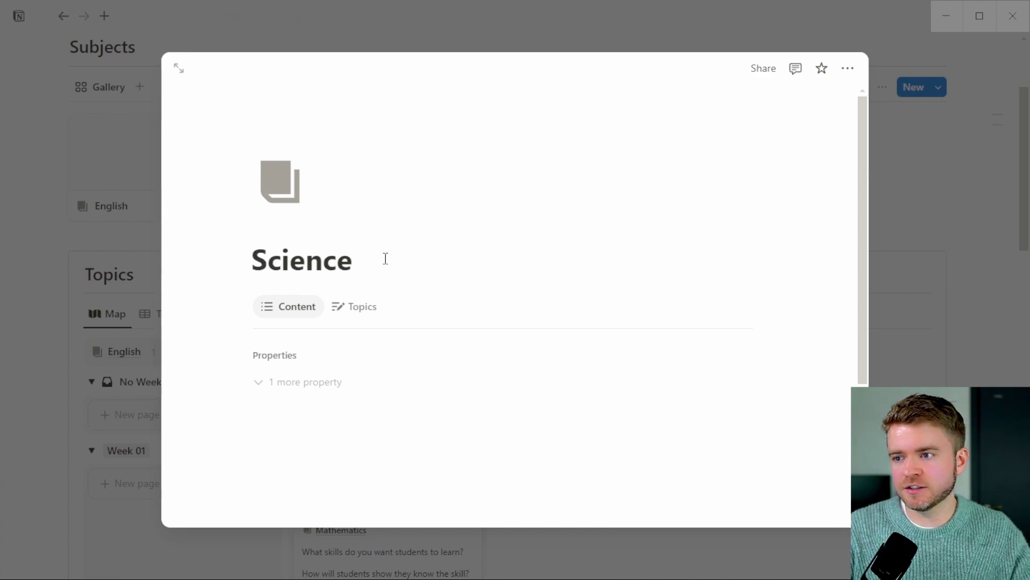
pyautogui.press('Escape')
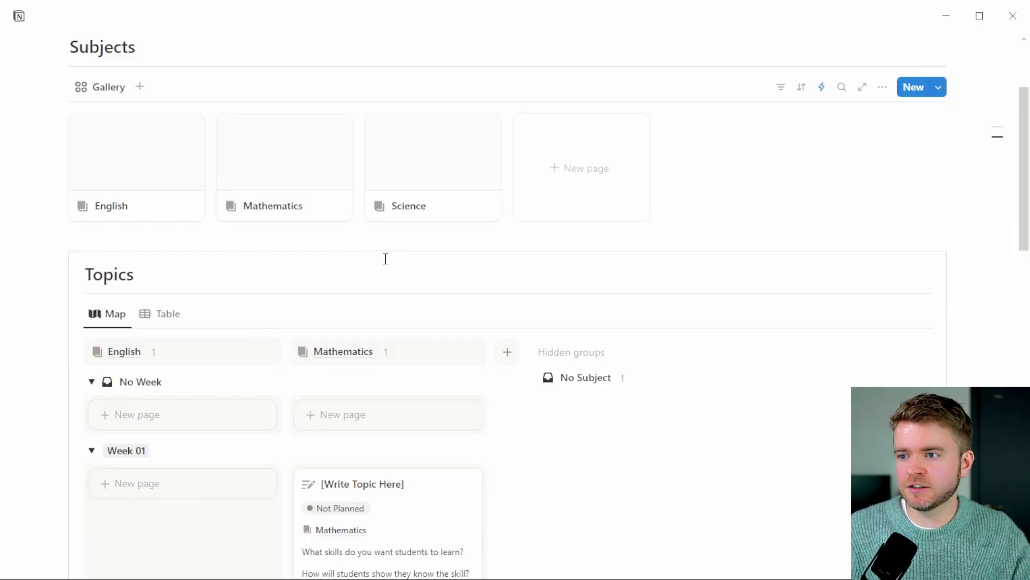
# Add a new subject page to the Subjects gallery and title it General
pyautogui.click(591, 172)
pyautogui.hotkey('ctrl', 'shift', 'Left')
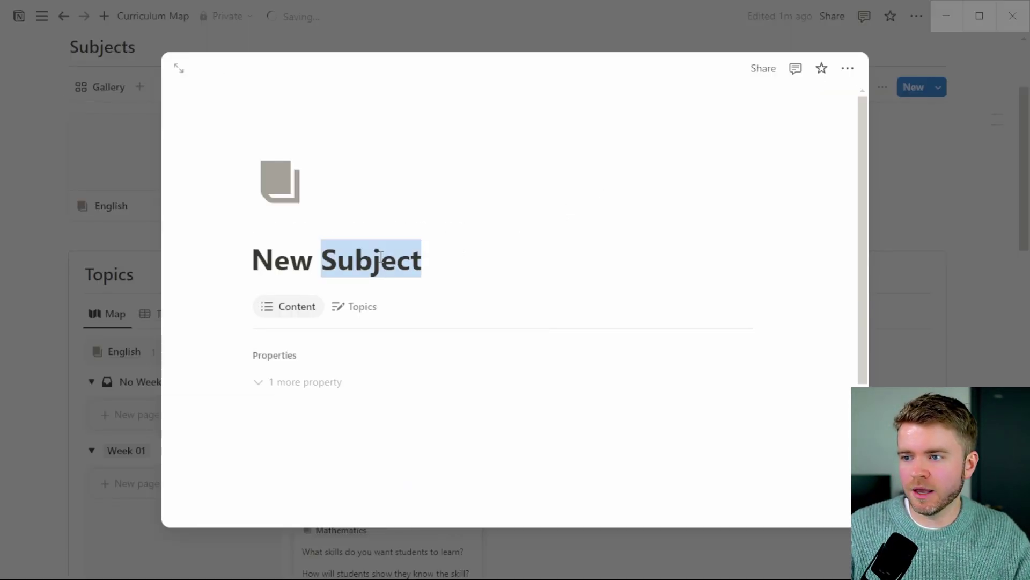
pyautogui.keyDown('shift'); pyautogui.click(381, 259); pyautogui.keyUp('shift')
pyautogui.doubleClick(374, 260)
pyautogui.click(373, 260)
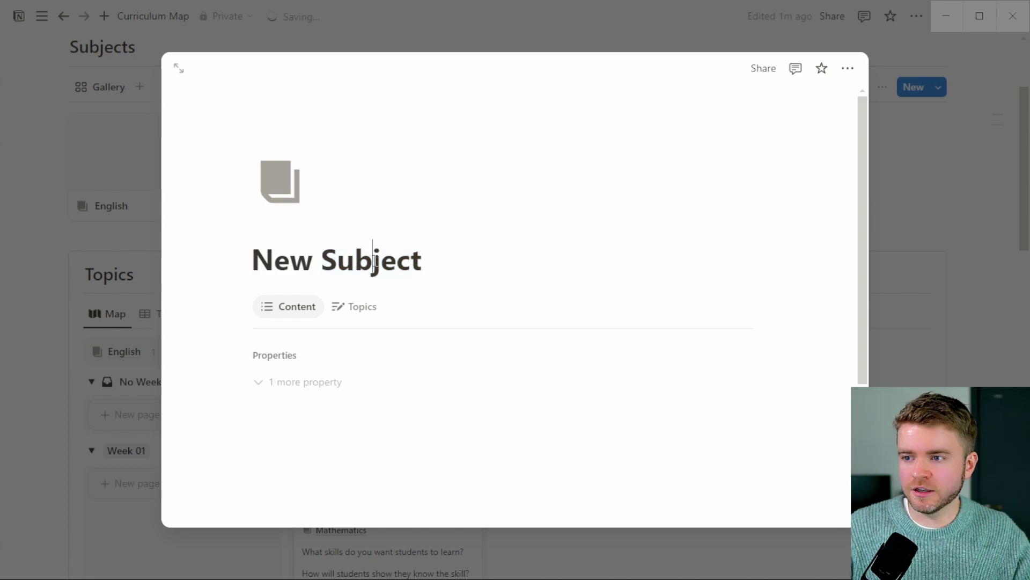
pyautogui.hotkey('ctrl', 'a')
pyautogui.write('General')
pyautogui.press('Escape')
# Give the English subject page a solid red cover and recolour its book icon red
pyautogui.scroll(2, 145, 225)
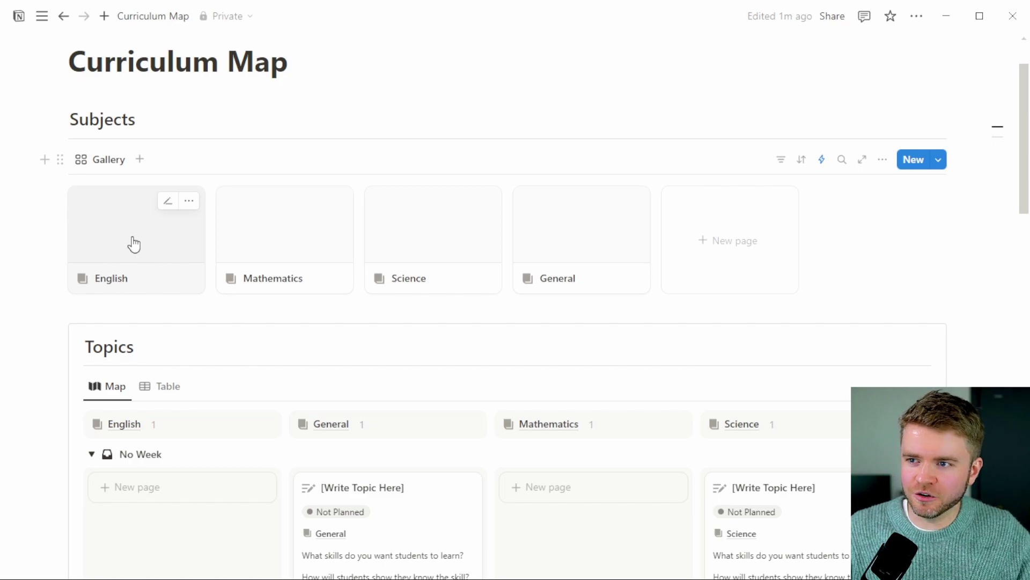
pyautogui.click(133, 244)
pyautogui.click(490, 234)
pyautogui.click(541, 196)
pyautogui.click(278, 198)
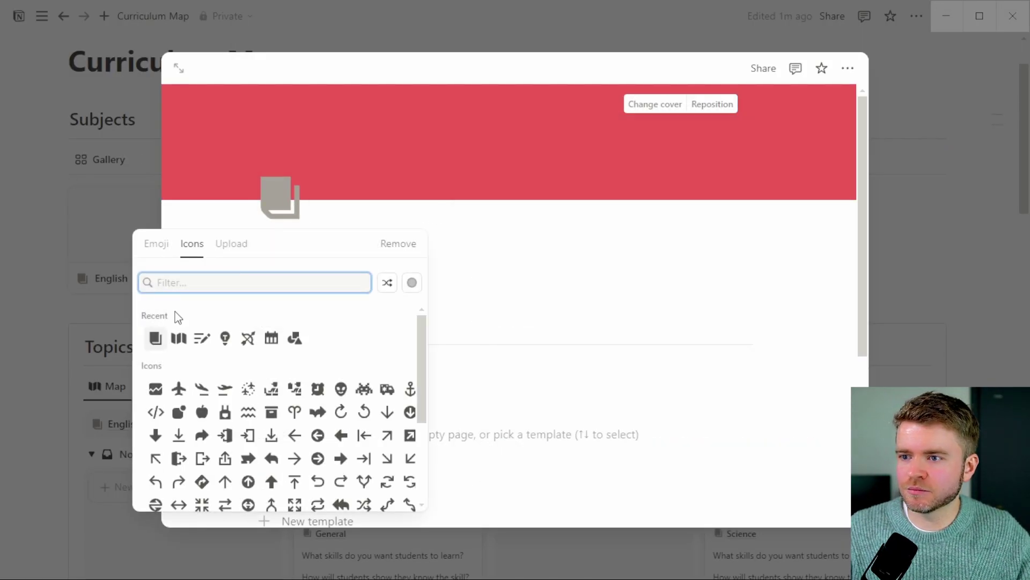
pyautogui.click(154, 336)
pyautogui.press('Escape')
# Give the Mathematics subject page a solid blue cover and recolour its book icon blue
pyautogui.click(283, 230)
pyautogui.click(382, 233)
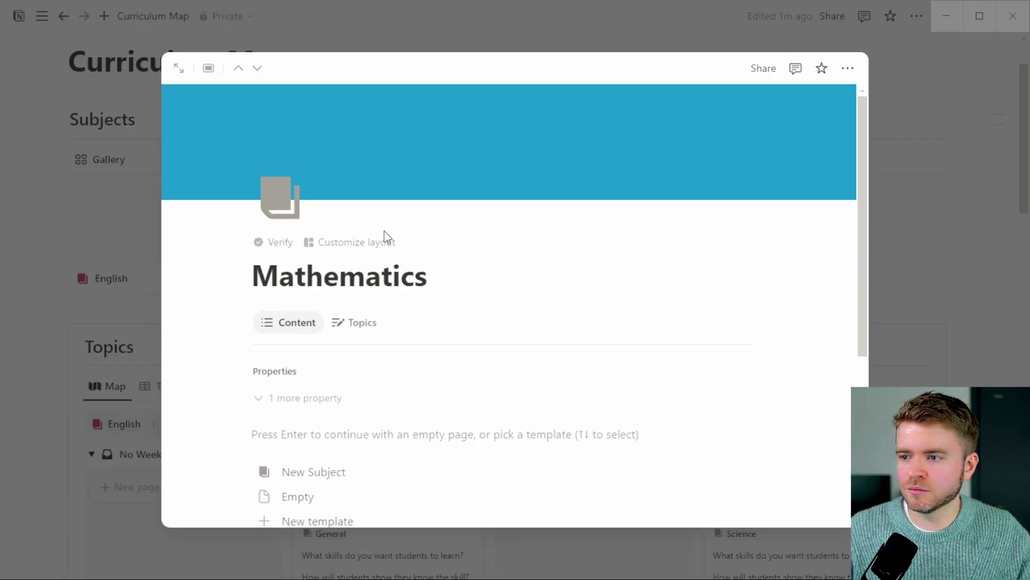
pyautogui.click(280, 198)
pyautogui.click(155, 337)
pyautogui.press('Escape')
pyautogui.press('Escape')
# Give the Science subject page a solid yellow cover and recolour its book icon yellow
pyautogui.click(292, 230)
pyautogui.click(292, 224)
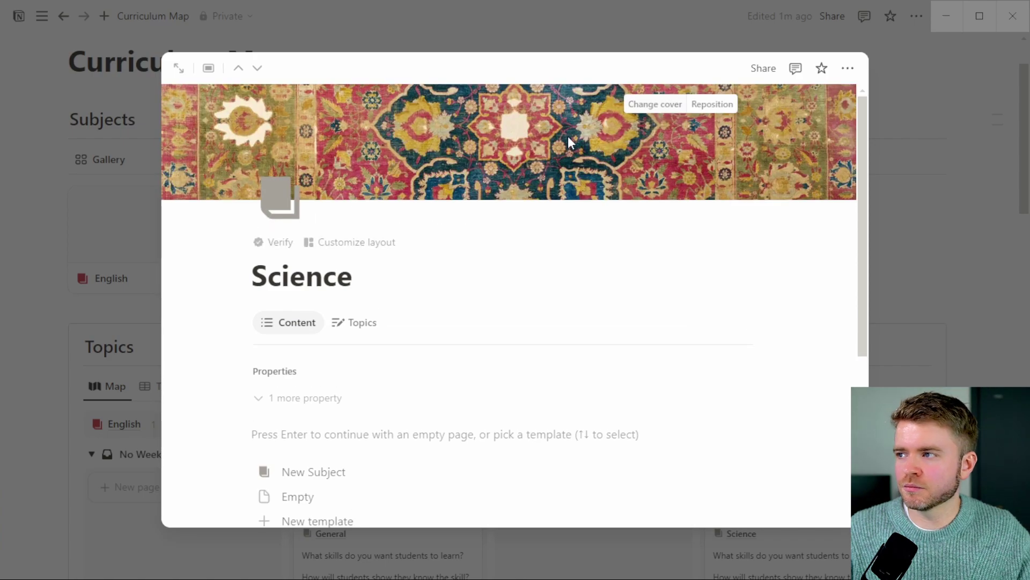
pyautogui.click(654, 104)
pyautogui.click(586, 183)
pyautogui.click(279, 198)
pyautogui.press('Escape')
pyautogui.press('Escape')
# Give the General subject page a pale peach cover
pyautogui.click(877, 235)
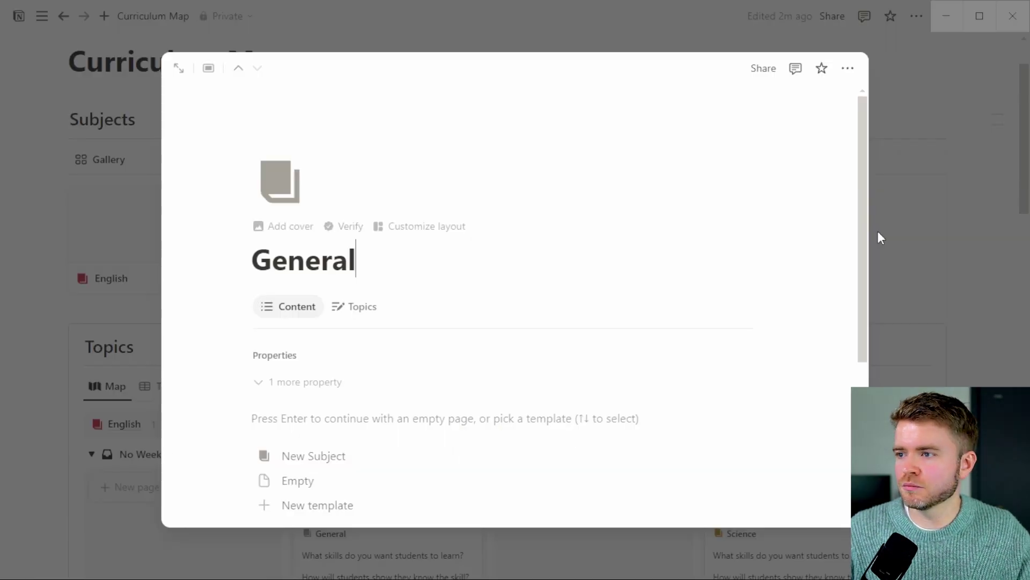
pyautogui.click(655, 104)
pyautogui.click(782, 195)
pyautogui.press('Escape')
pyautogui.press('Escape')
# Set the Subjects gallery's card preview to Page cover and make its cards larger than Small
pyautogui.click(883, 160)
pyautogui.click(856, 243)
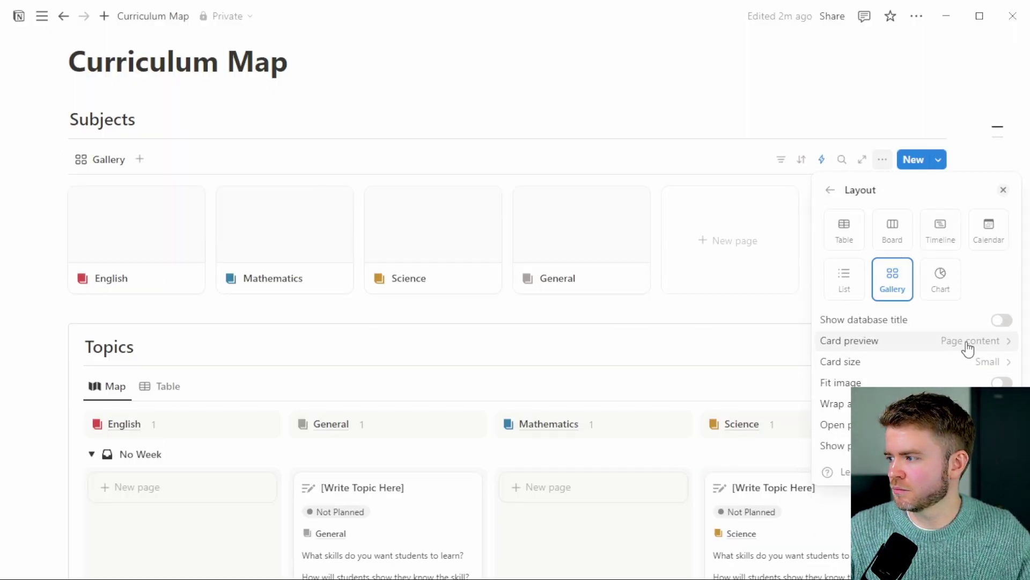
pyautogui.press('Escape')
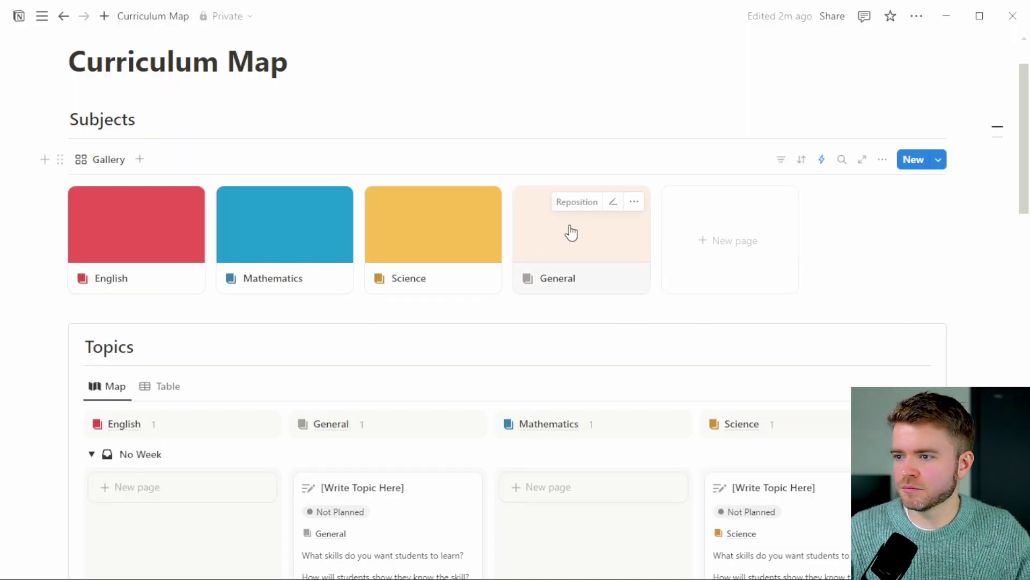
pyautogui.click(883, 164)
pyautogui.click(918, 244)
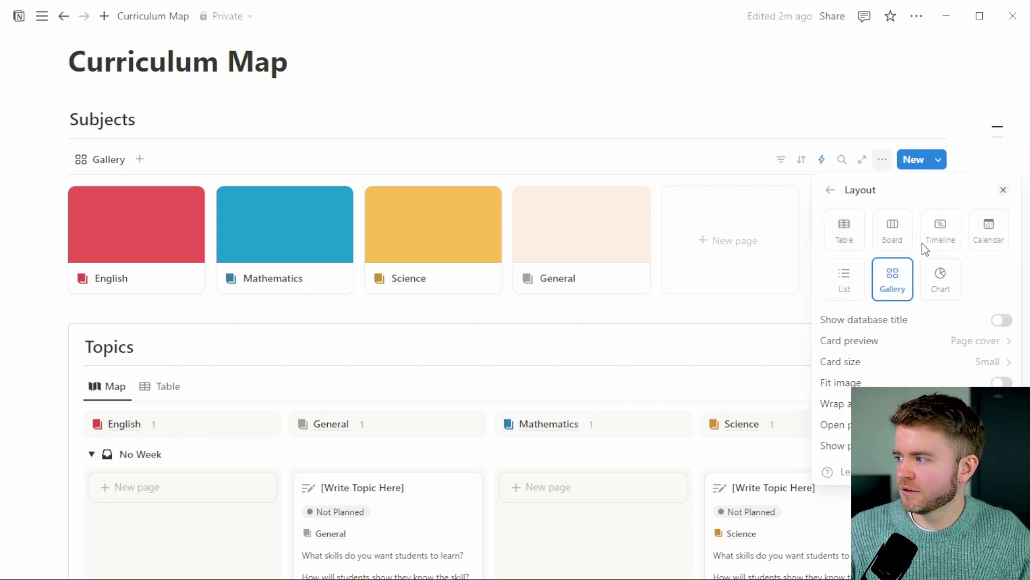
pyautogui.click(977, 361)
pyautogui.click(966, 394)
pyautogui.click(439, 143)
# Examine the coloured Subjects gallery and the subject columns and week rows of the Topics map
pyautogui.scroll(-2, 499, 311)
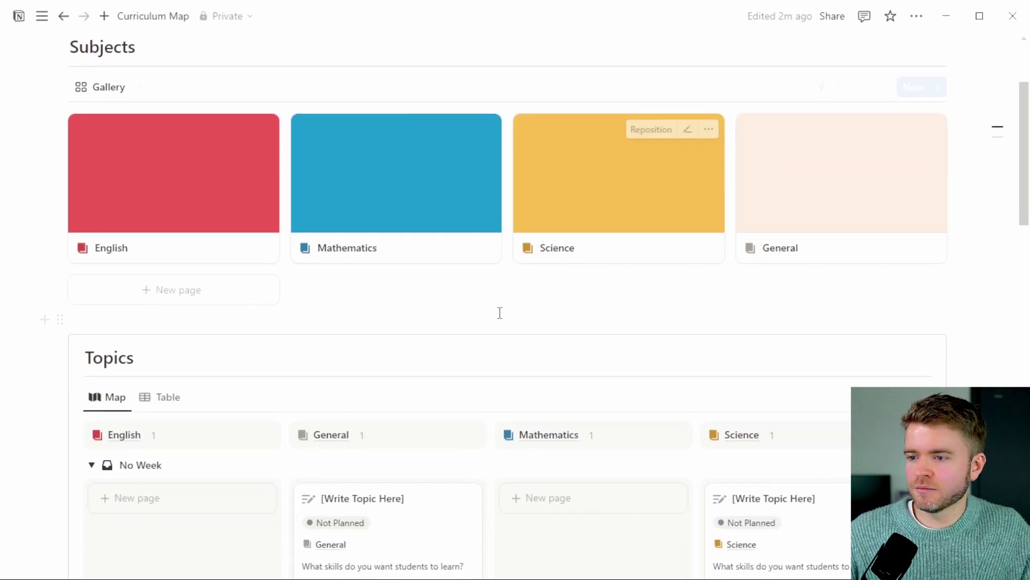
pyautogui.scroll(3, 464, 292)
pyautogui.scroll(-5, 316, 217)
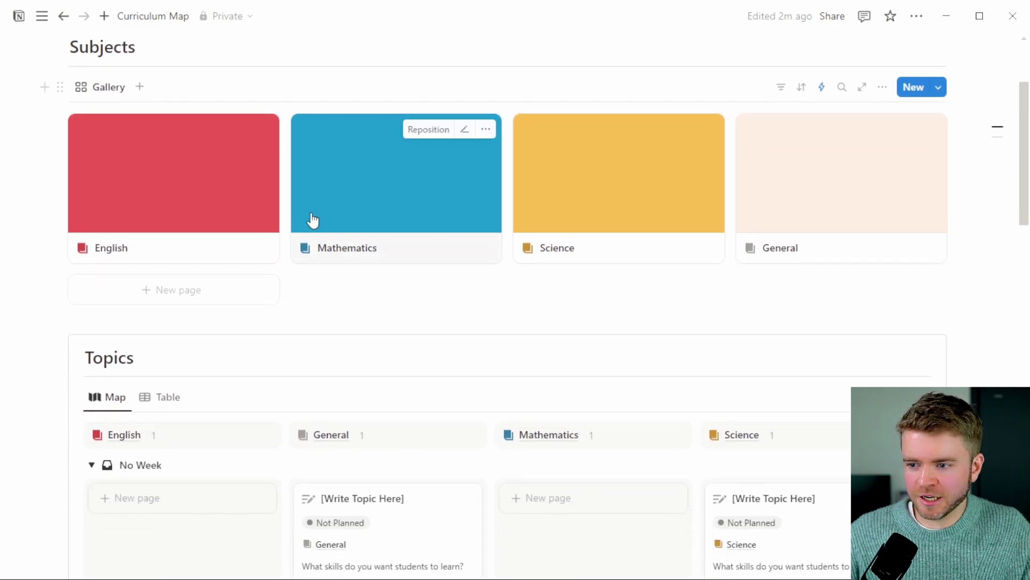
pyautogui.scroll(-3, 378, 168)
pyautogui.scroll(3, 381, 168)
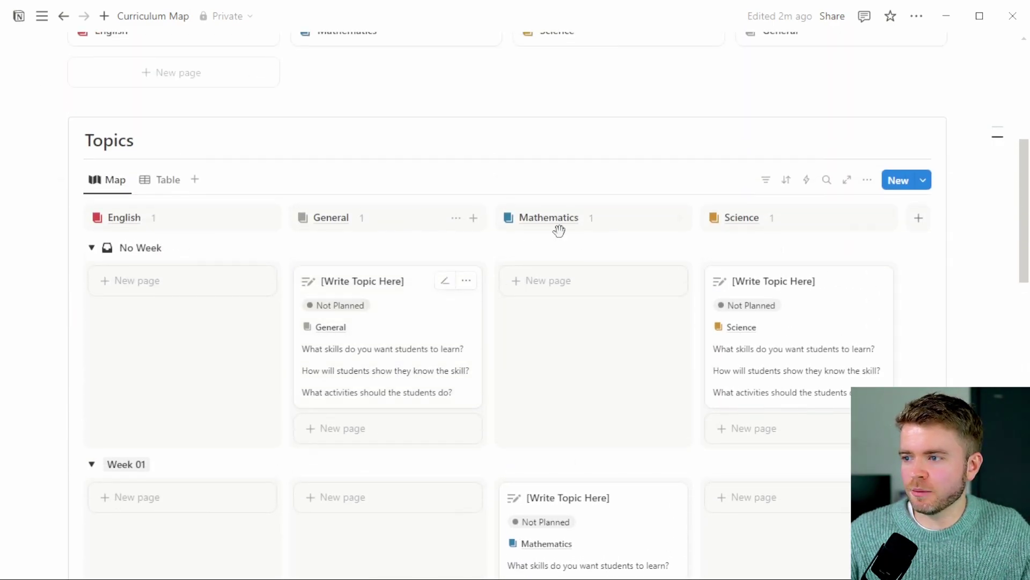
pyautogui.scroll(-1, 343, 167)
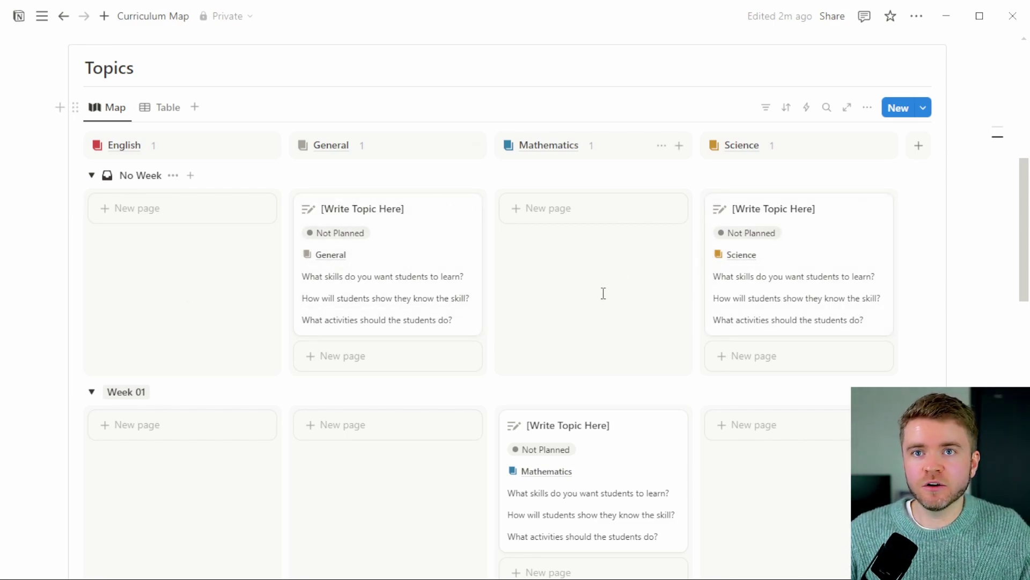
pyautogui.scroll(-2, 583, 292)
pyautogui.scroll(-4, 583, 288)
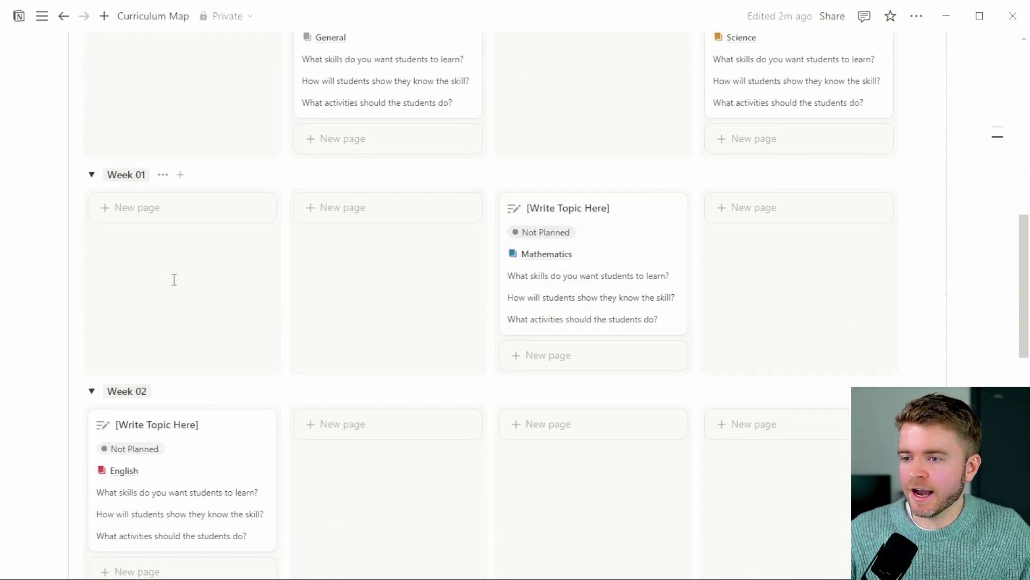
pyautogui.scroll(-2, 168, 294)
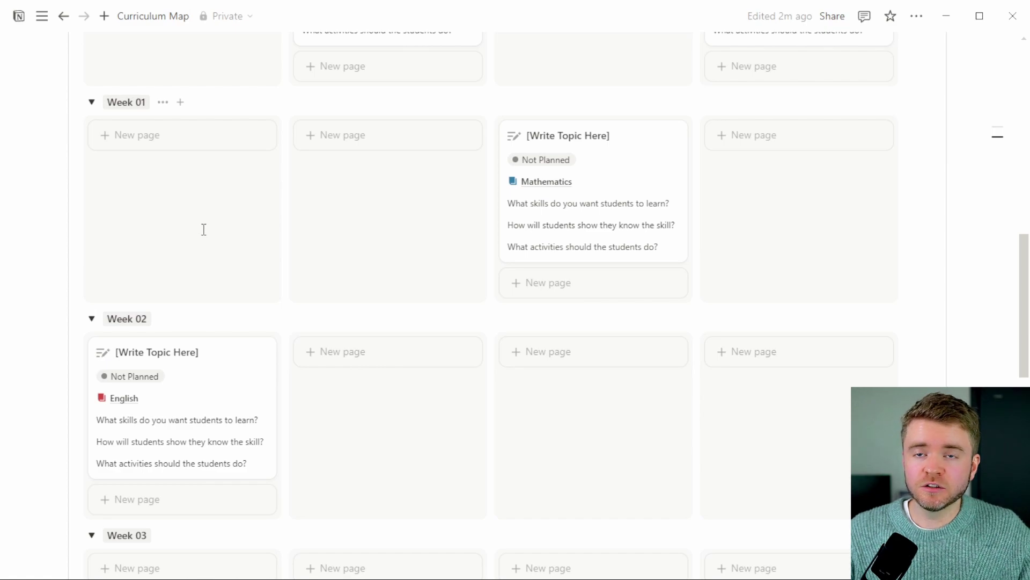
pyautogui.scroll(-8, 172, 190)
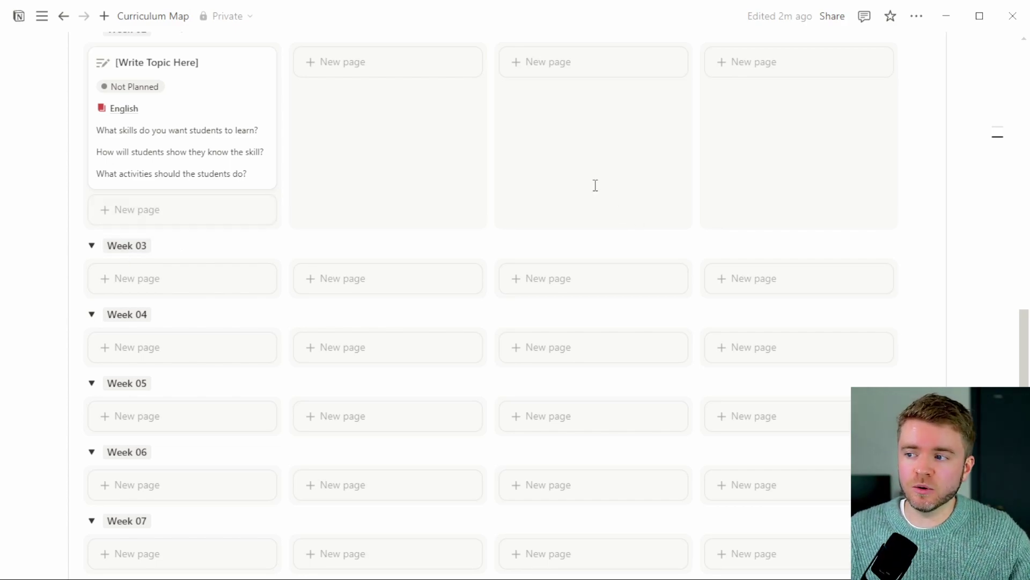
pyautogui.scroll(3, 593, 217)
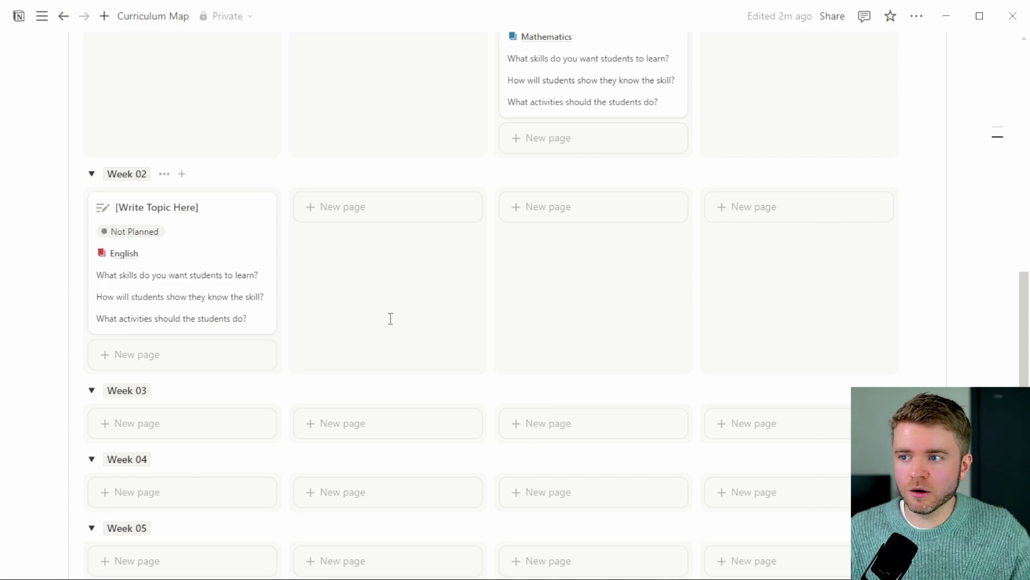
pyautogui.scroll(-4, 384, 300)
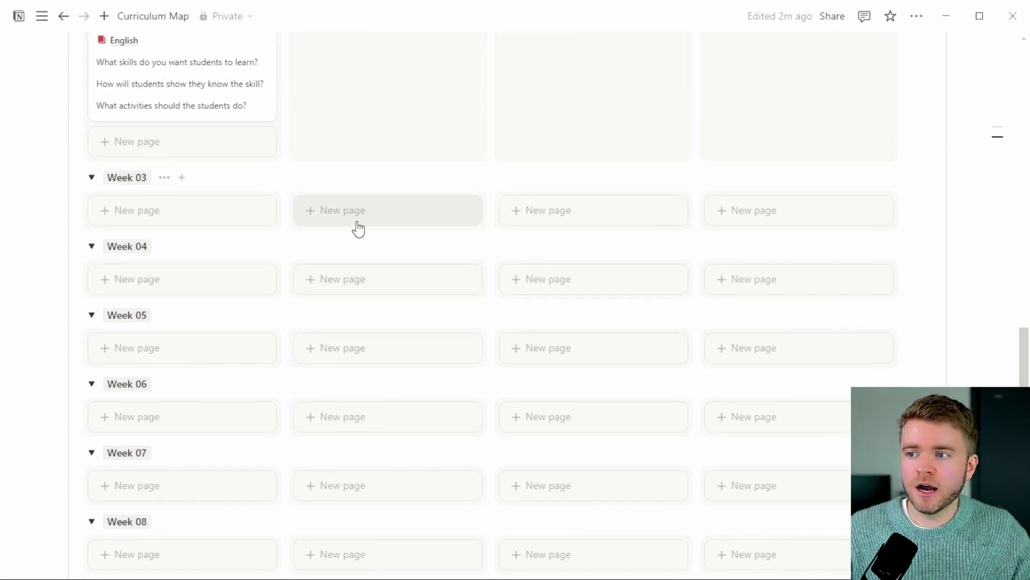
# Add a topic for General in Week 03 of the map and move it to Week 04
pyautogui.scroll(3, 357, 228)
pyautogui.click(347, 364)
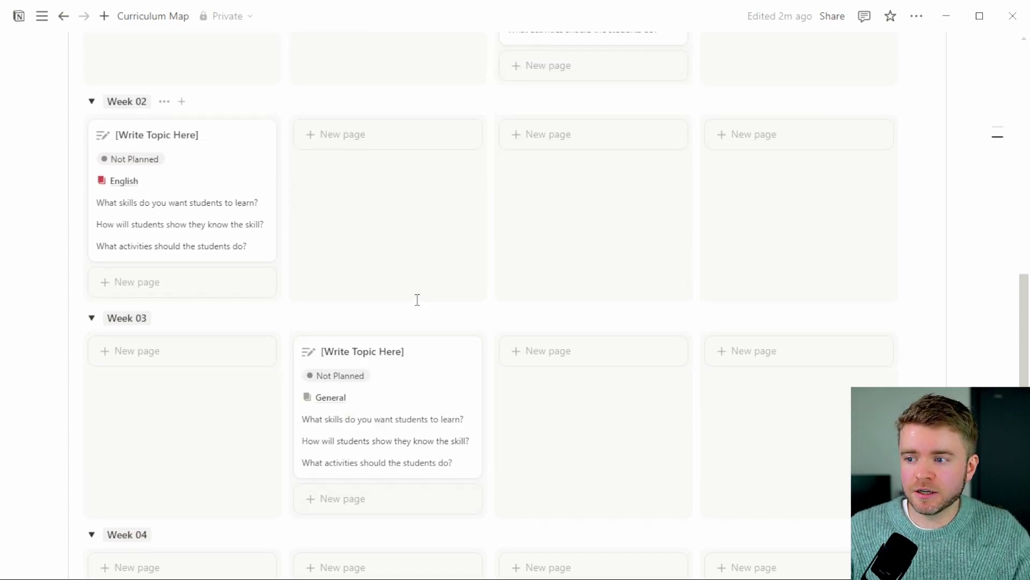
pyautogui.scroll(-3, 411, 307)
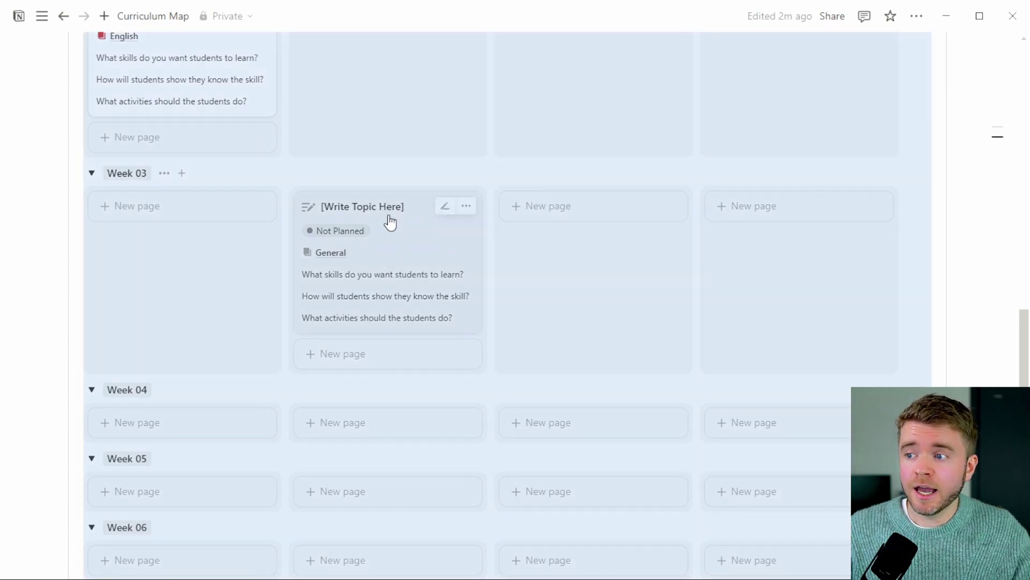
pyautogui.moveTo(388, 220); pyautogui.dragTo(419, 422)
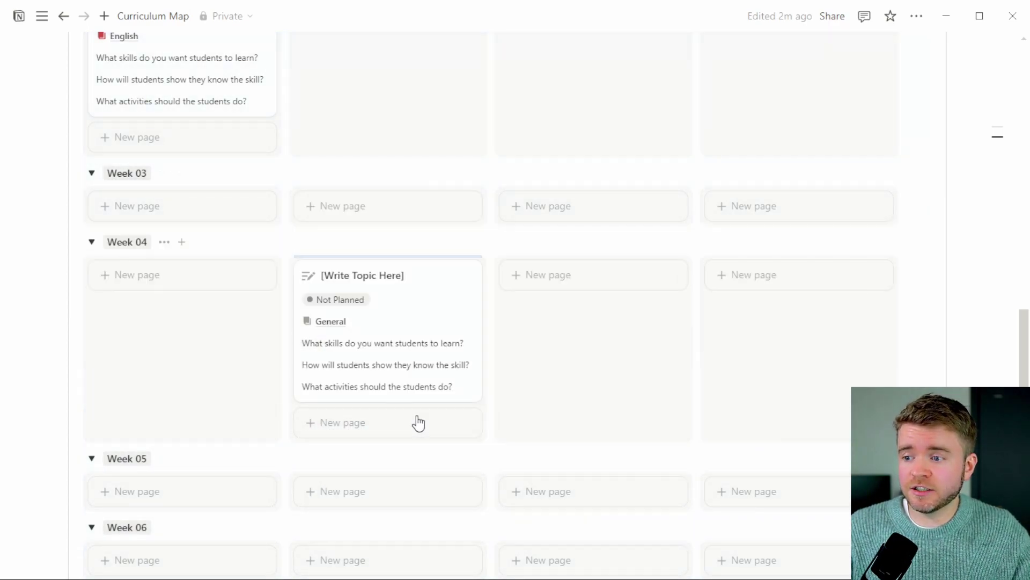
# Add another General topic in Week 03 and set its status to Planned
pyautogui.click(334, 209)
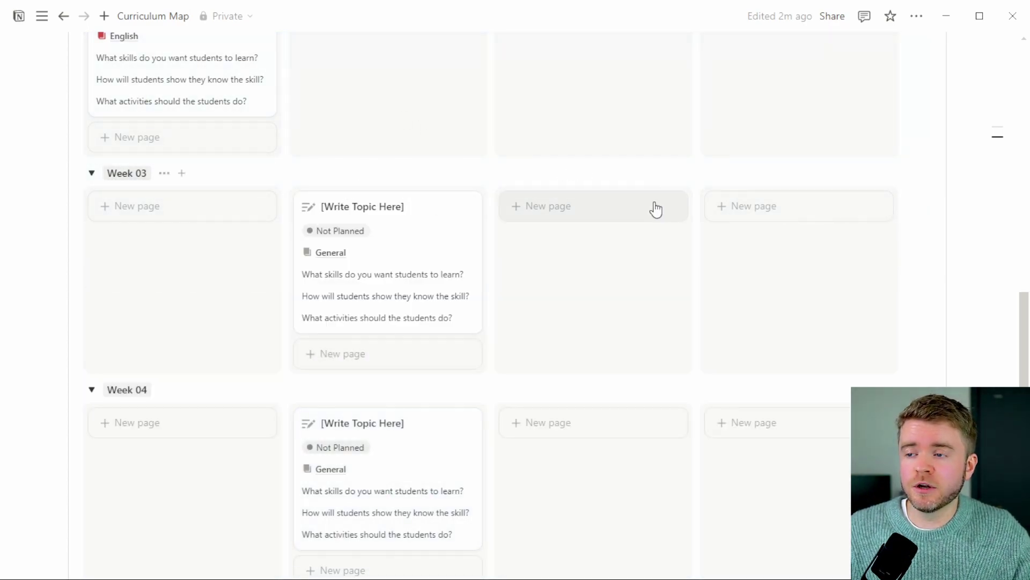
pyautogui.click(349, 237)
pyautogui.click(337, 332)
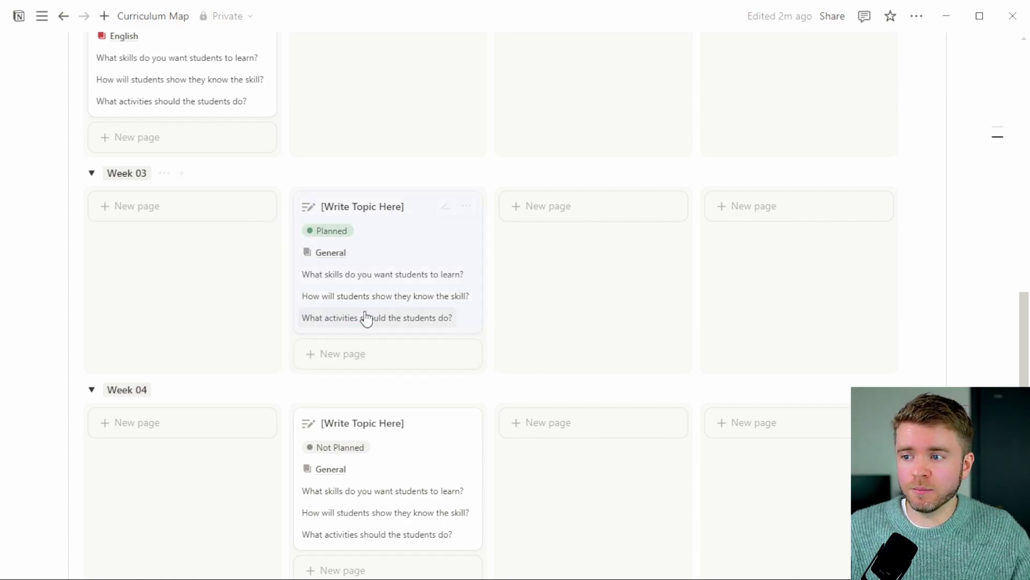
pyautogui.click(624, 310)
# Add placeholder topics for English, General and Science in Week 01 of the map
pyautogui.scroll(5, 611, 296)
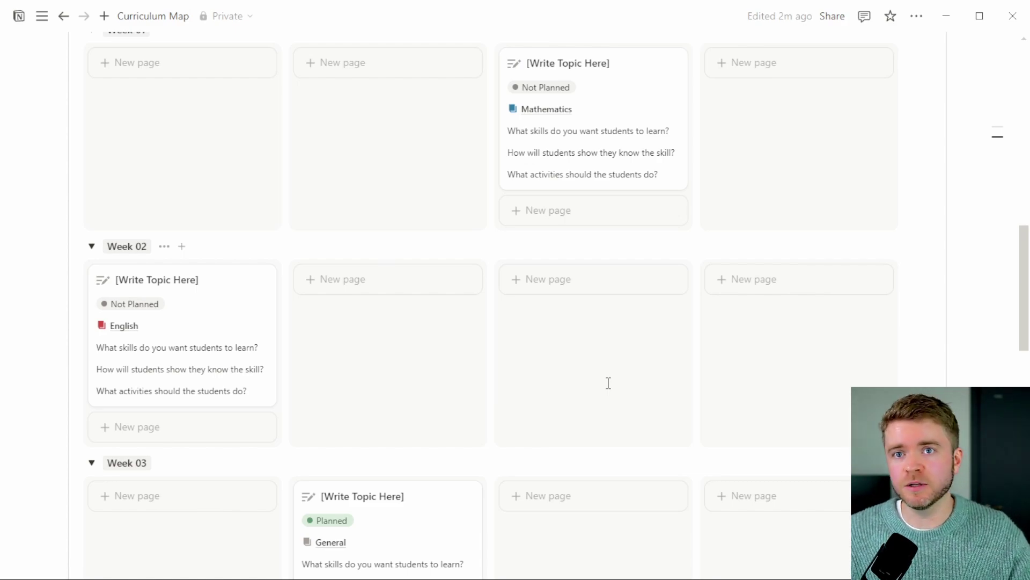
pyautogui.scroll(4, 620, 381)
pyautogui.click(190, 287)
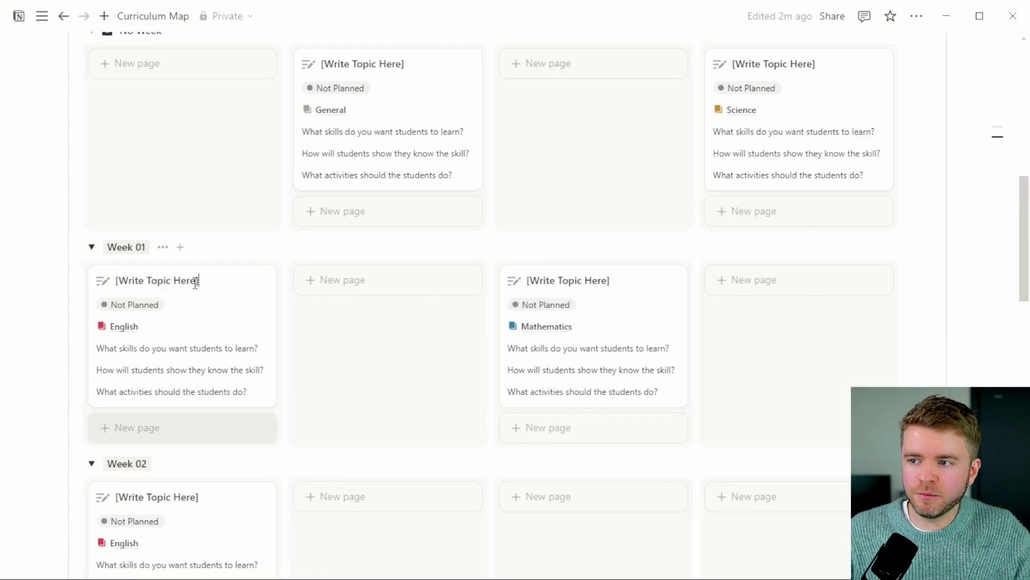
pyautogui.click(372, 285)
pyautogui.click(714, 282)
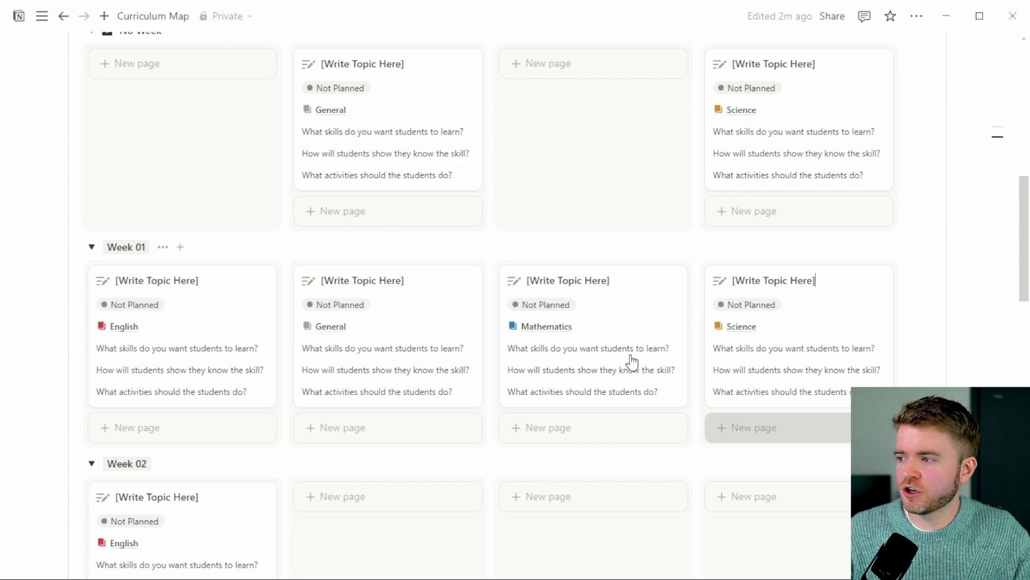
# Add placeholder topics for General, Mathematics and Science in Week 02 of the map
pyautogui.click(401, 496)
pyautogui.click(600, 497)
pyautogui.click(751, 496)
# Add placeholder topics for English, Mathematics and Science in Week 03 of the map
pyautogui.scroll(-8, 349, 329)
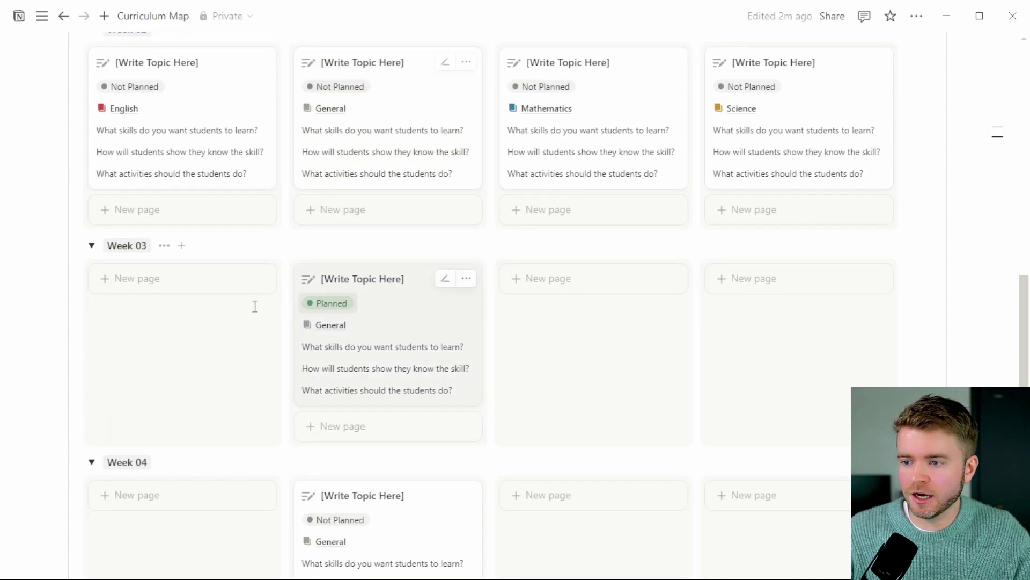
pyautogui.click(191, 287)
pyautogui.click(565, 284)
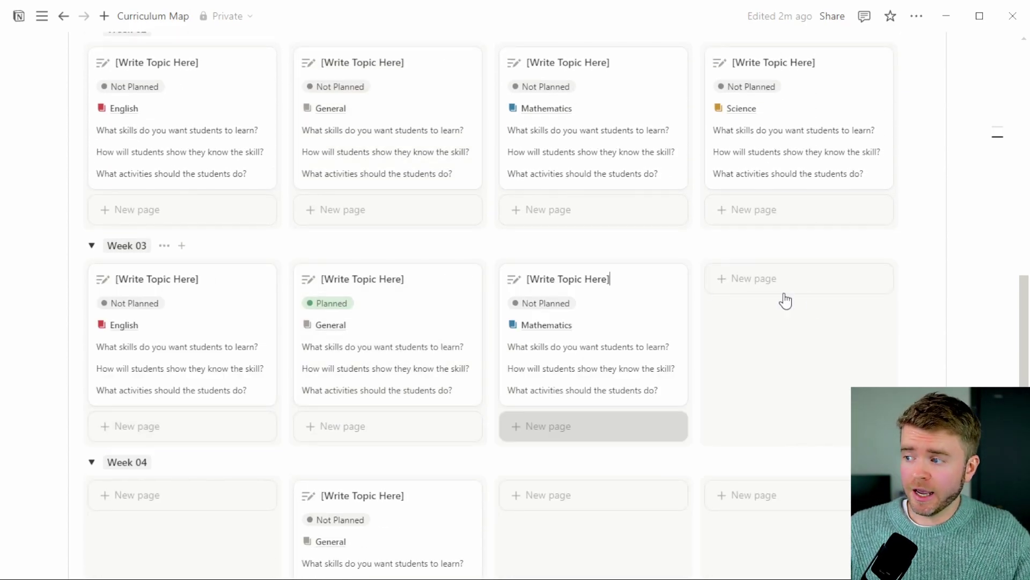
pyautogui.click(821, 280)
# Switch the Topics database to its Table view and group the rows by Subject
pyautogui.scroll(8, 410, 345)
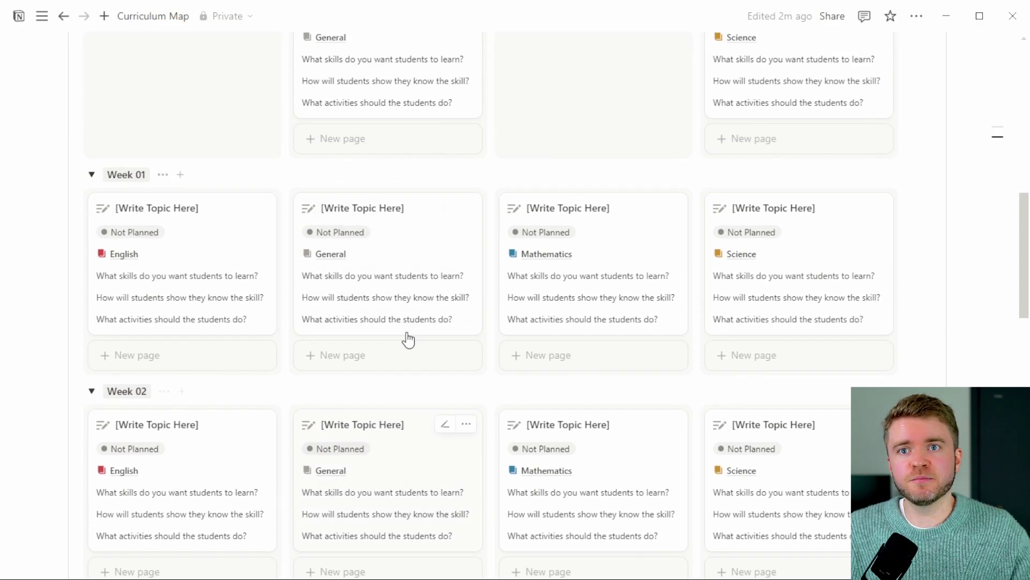
pyautogui.scroll(4, 417, 335)
pyautogui.scroll(3, 596, 343)
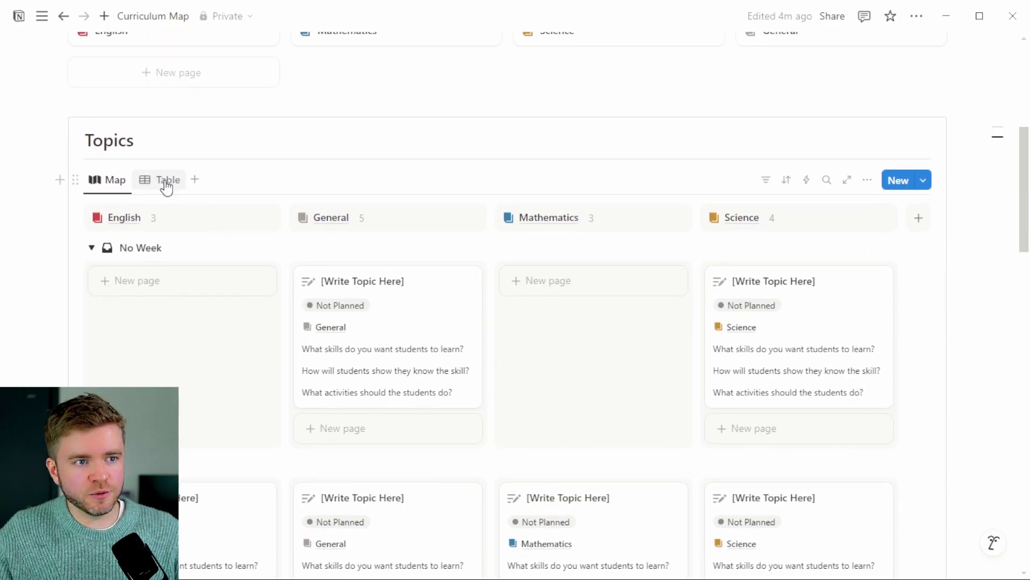
pyautogui.click(166, 183)
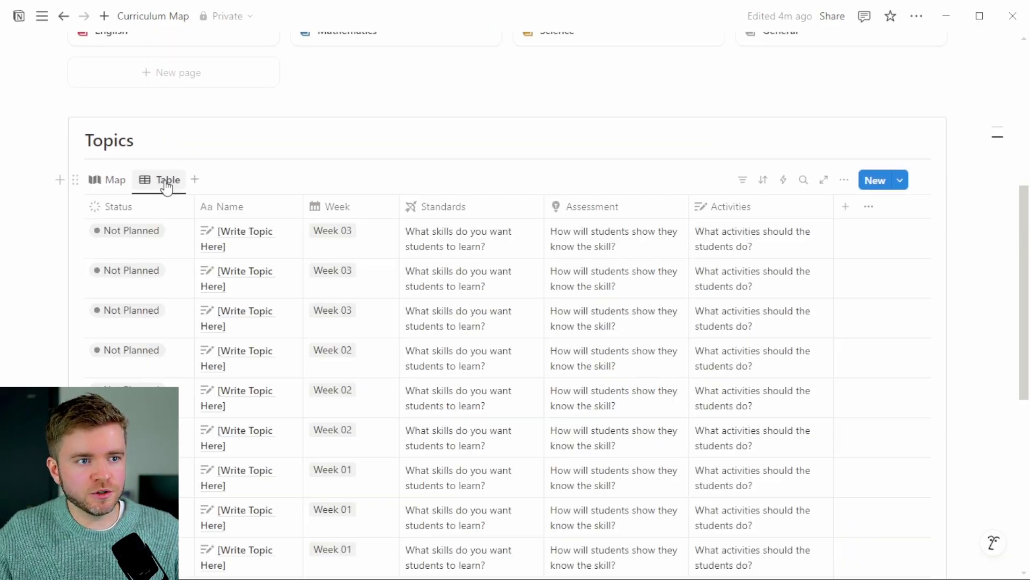
pyautogui.click(844, 182)
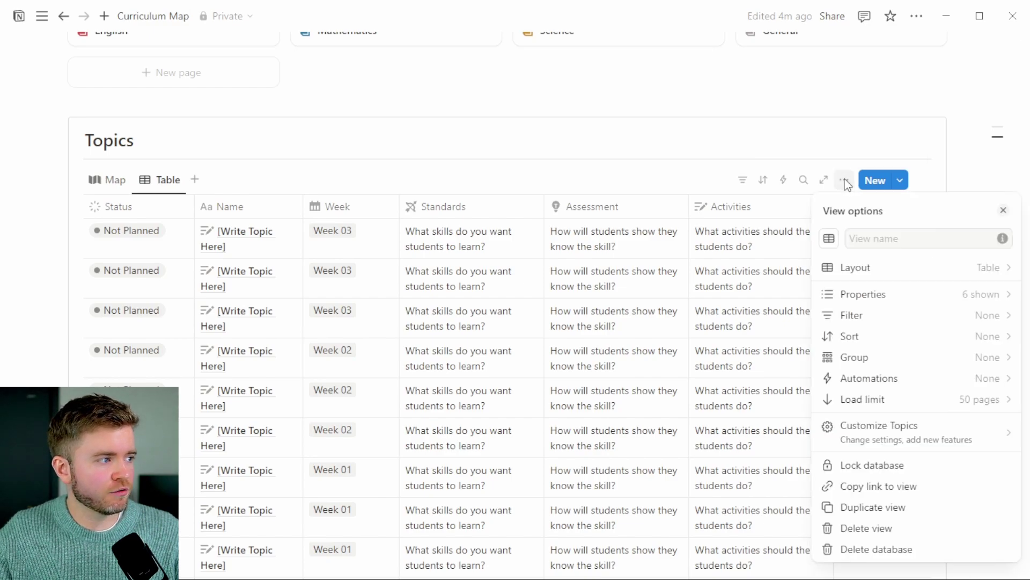
pyautogui.click(907, 364)
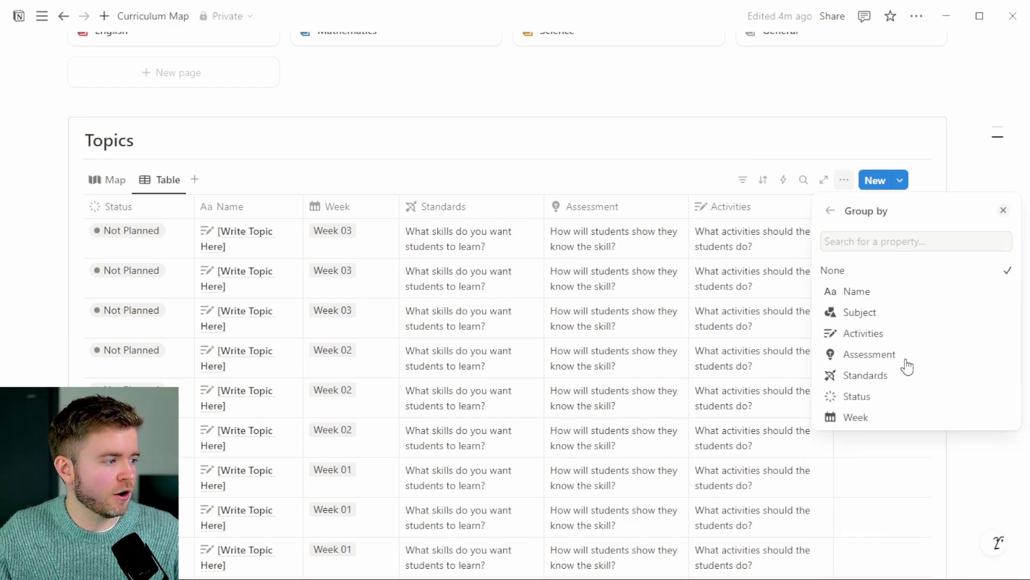
pyautogui.click(860, 313)
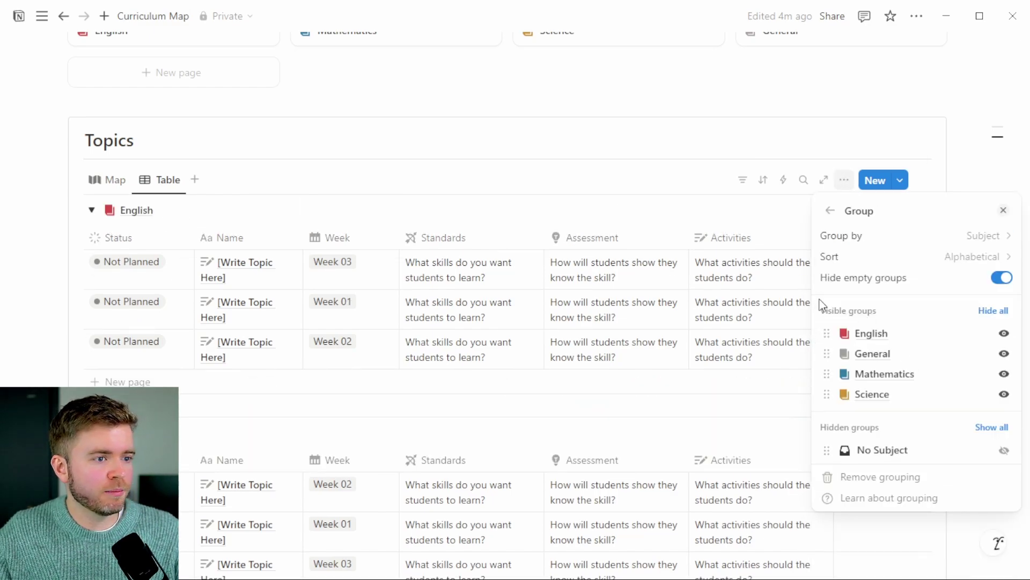
pyautogui.click(697, 182)
# Sort the Topics table by Week in ascending order and check the order within each subject group
pyautogui.click(764, 182)
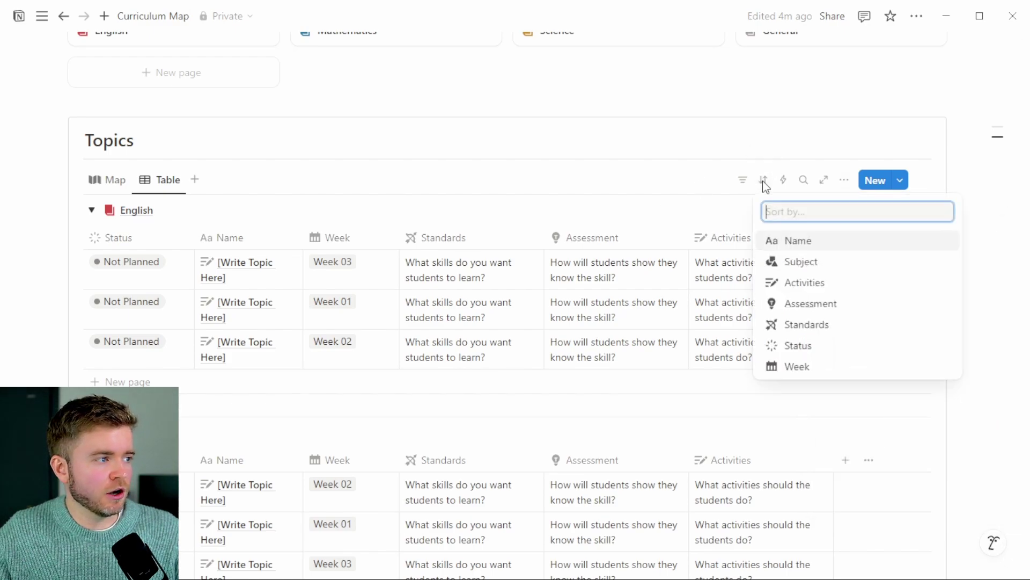
pyautogui.click(820, 366)
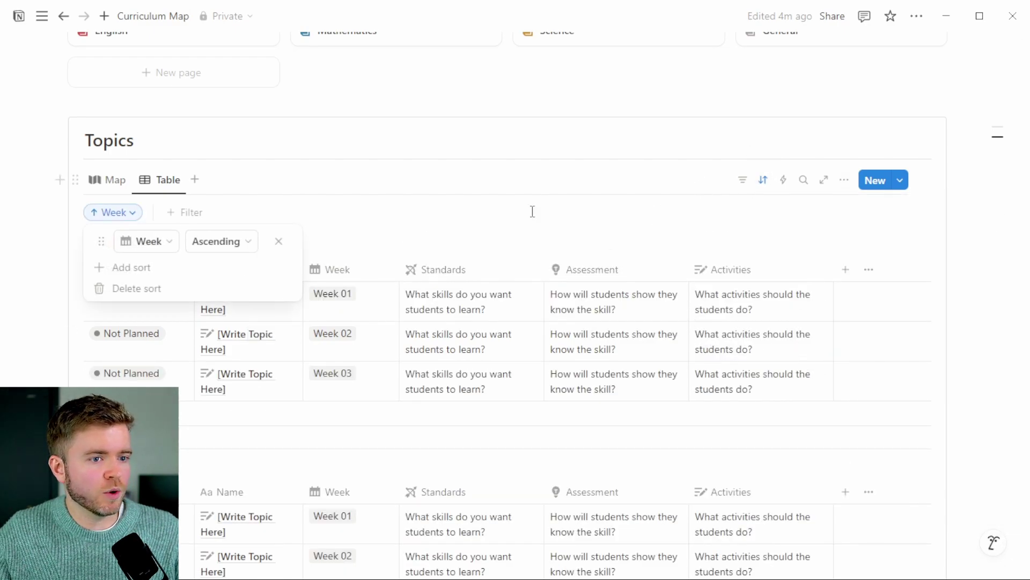
pyautogui.click(483, 214)
pyautogui.scroll(-3, 349, 172)
pyautogui.scroll(1, 330, 141)
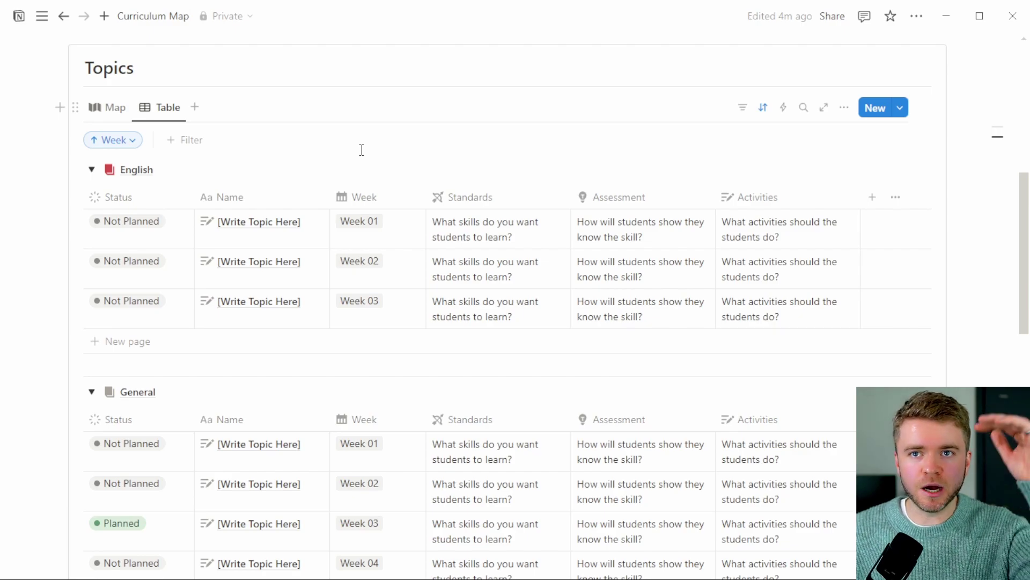
pyautogui.scroll(-5, 336, 152)
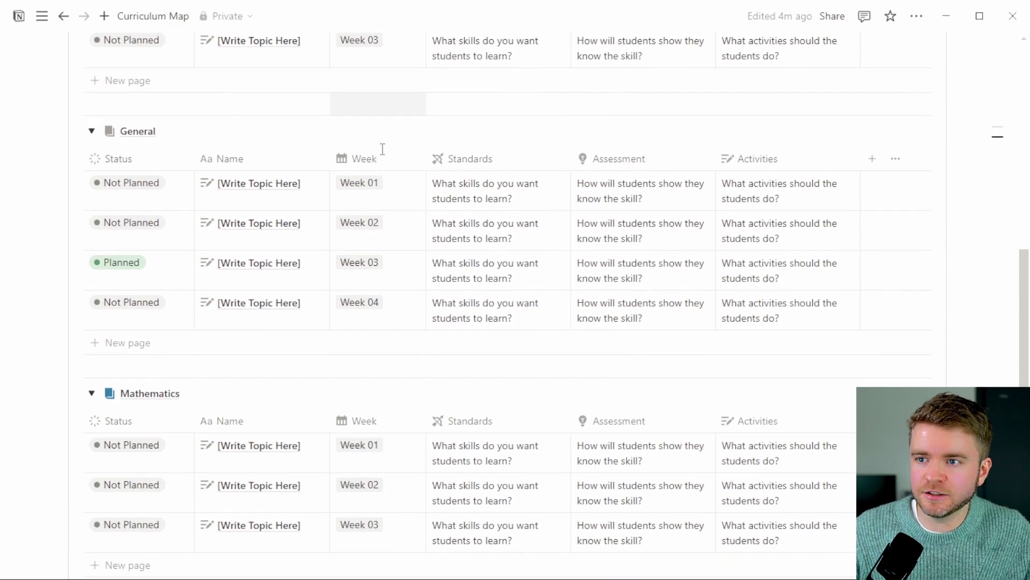
pyautogui.scroll(-5, 382, 149)
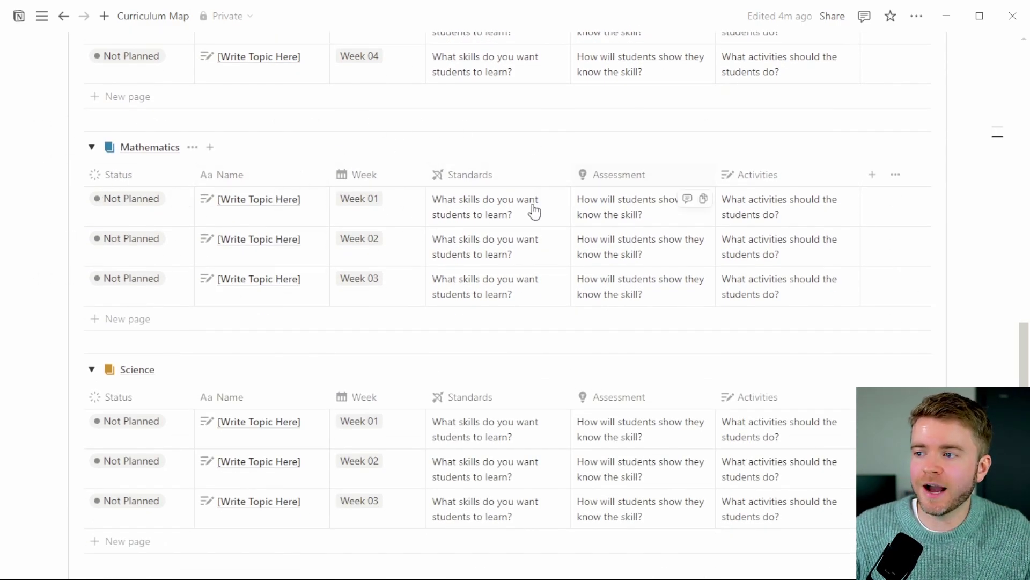